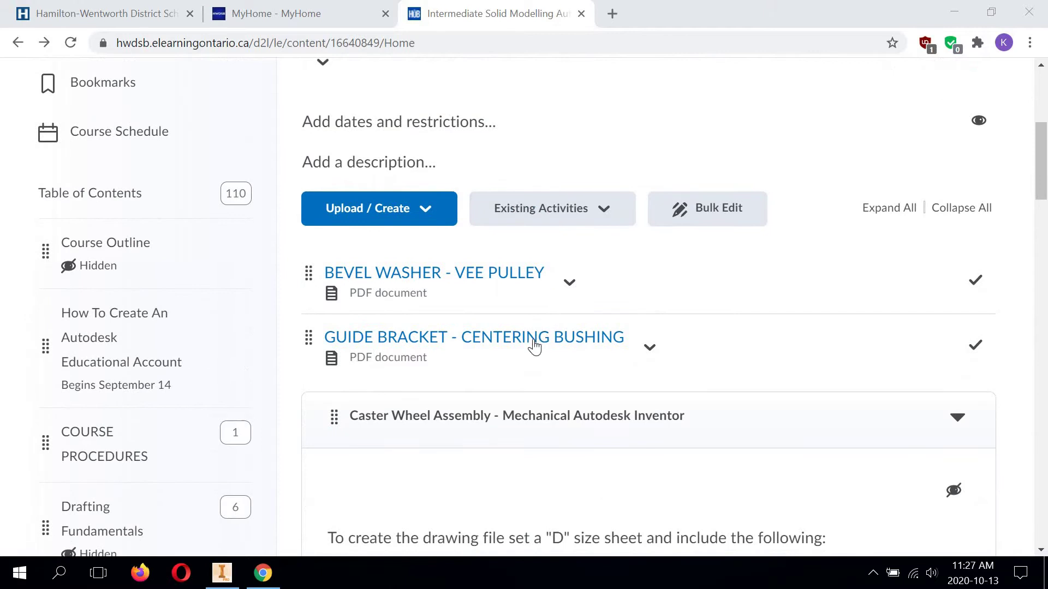
Open the GUIDE BRACKET - CENTERING BUSHING document and rotate its second page clockwise to read the centering bushing drawing.
{"action": "left_click", "coordinate": [533, 344]}
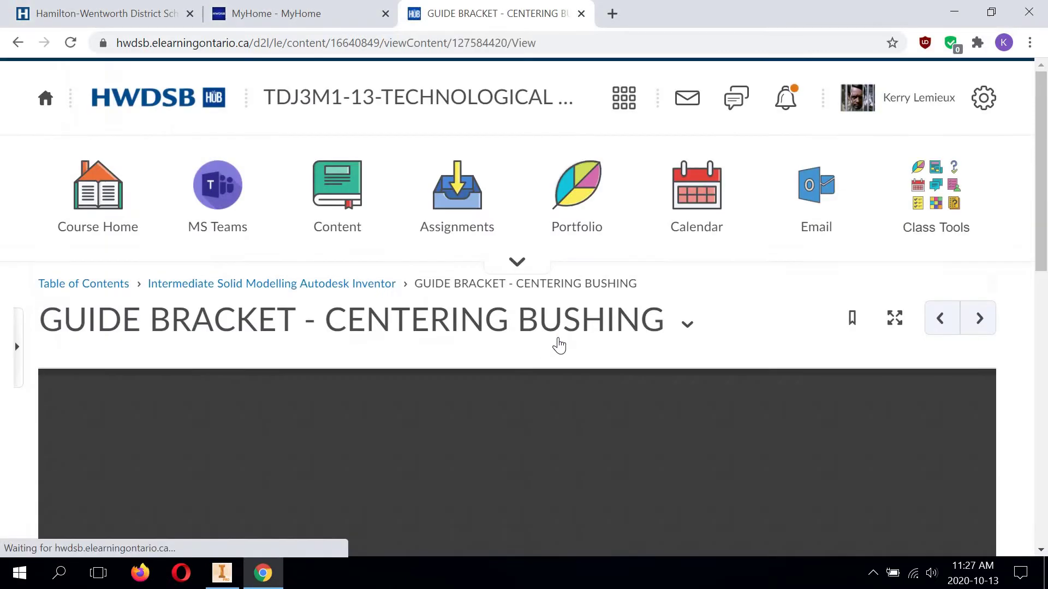
{"action": "scroll", "coordinate": [561, 343], "scroll_direction": "down", "scroll_amount": 3}
{"action": "scroll", "coordinate": [1047, 287], "scroll_direction": "down", "scroll_amount": 5}
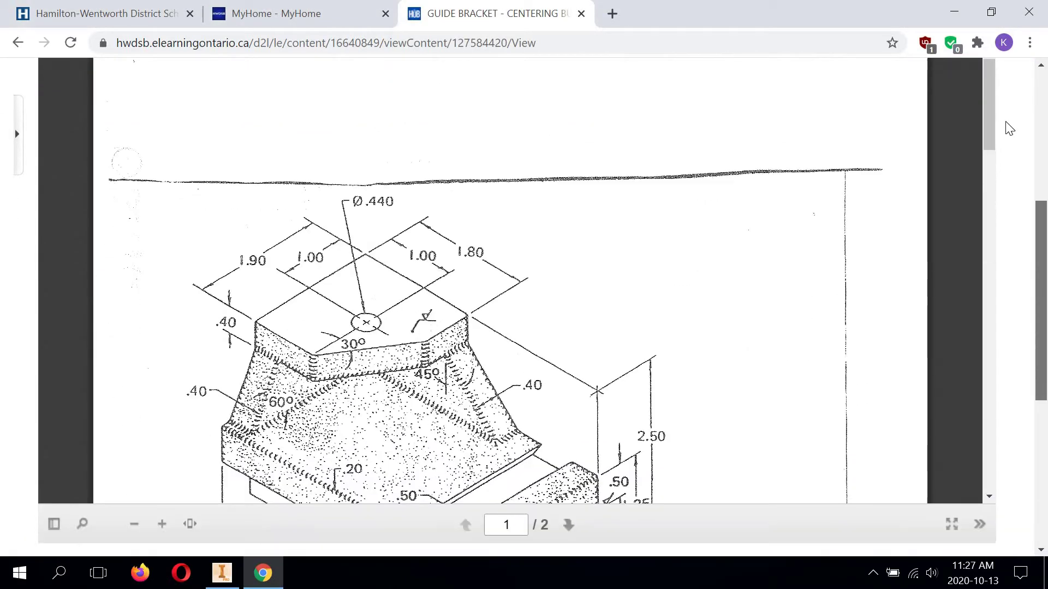
{"action": "scroll", "coordinate": [986, 136], "scroll_direction": "down", "scroll_amount": 10}
{"action": "scroll", "coordinate": [994, 387], "scroll_direction": "down", "scroll_amount": 10}
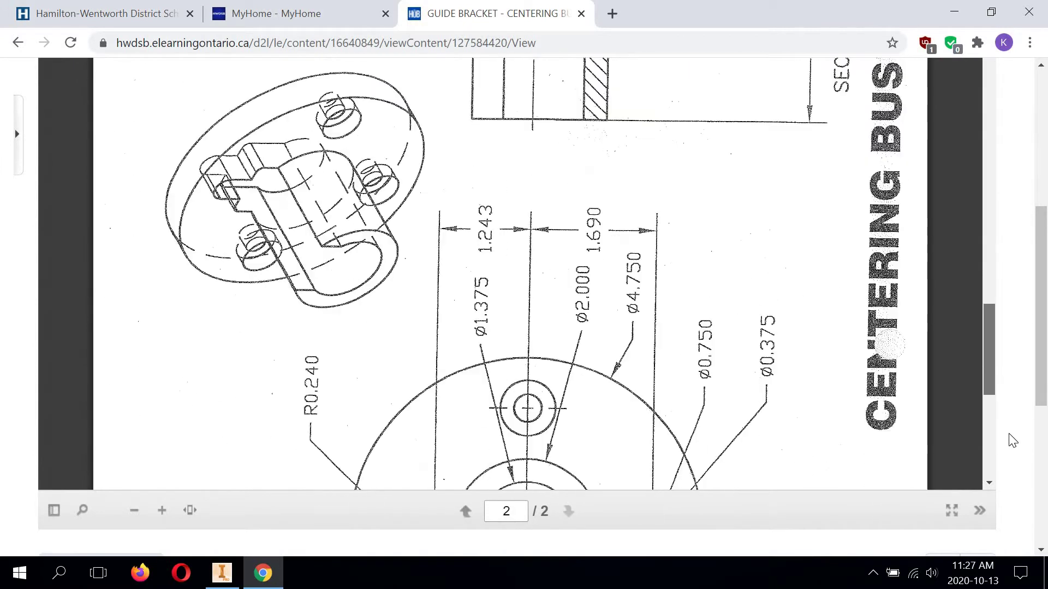
{"action": "left_click", "coordinate": [980, 512]}
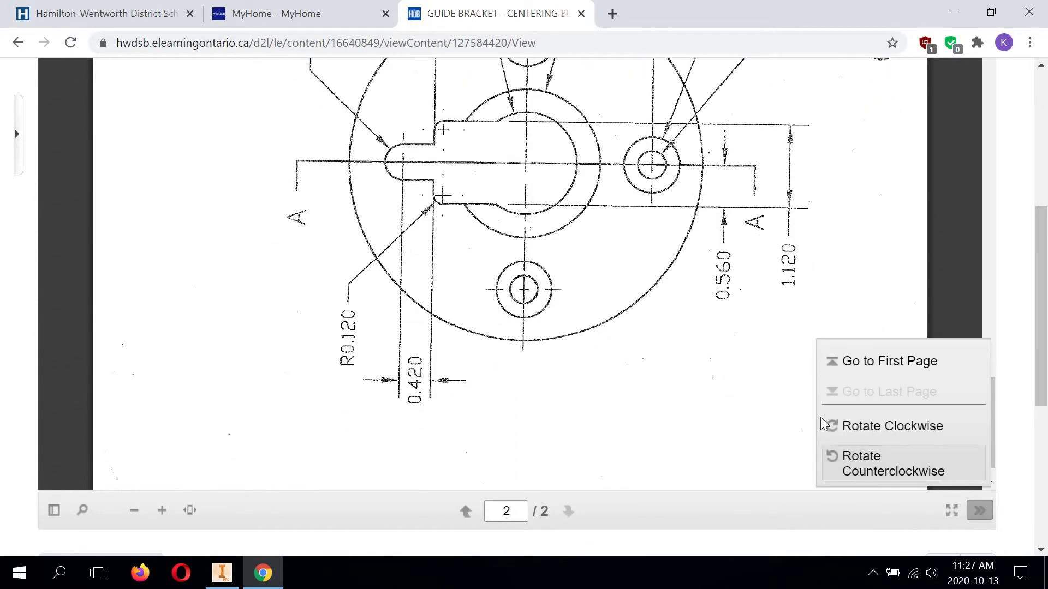
{"action": "left_click", "coordinate": [865, 427]}
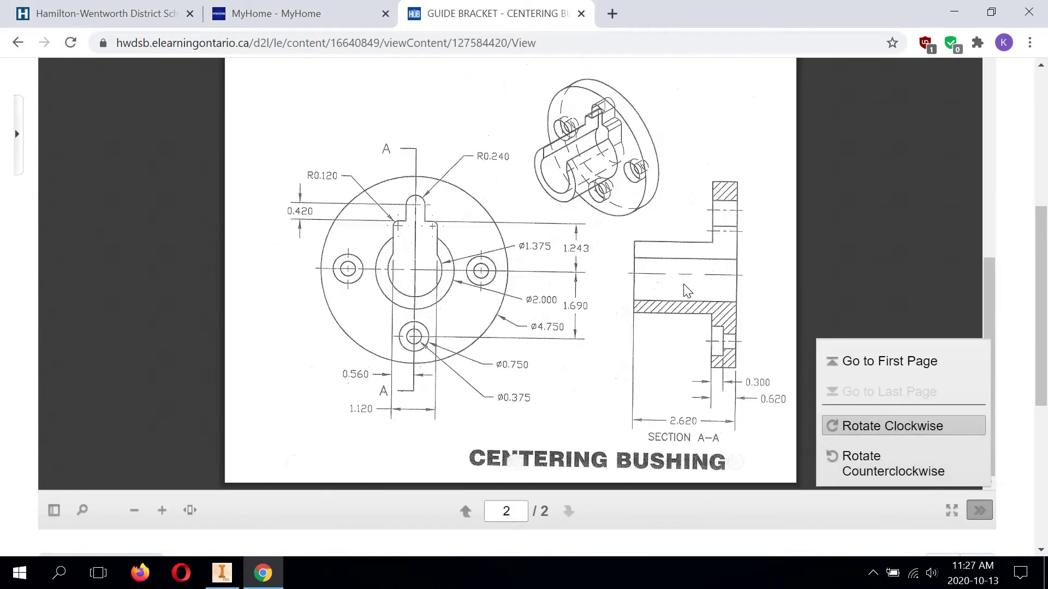
{"action": "left_click", "coordinate": [771, 218]}
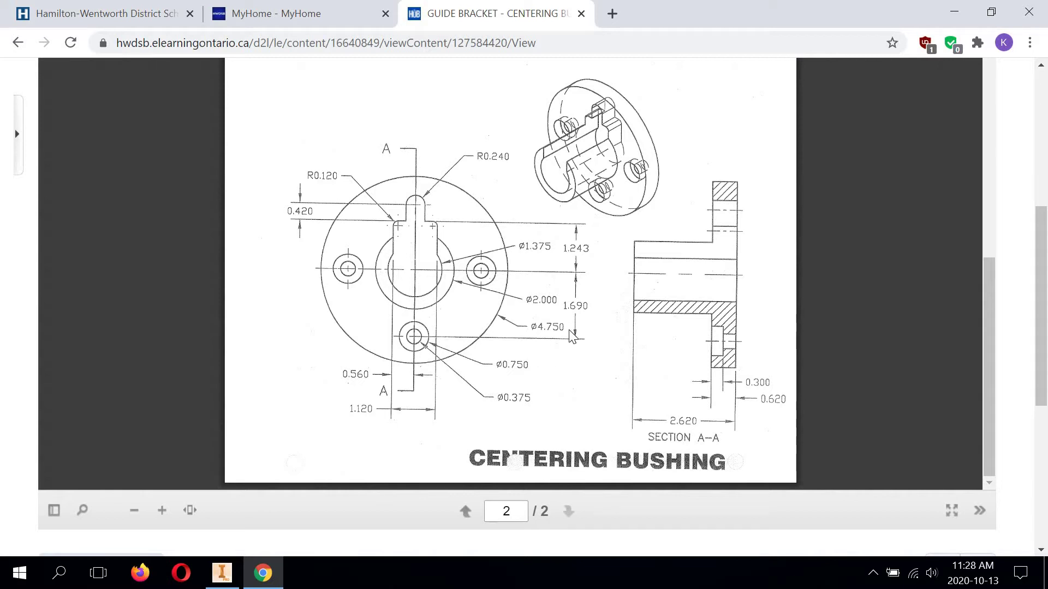
Switch to Autodesk Inventor and create a new part from the English Standard (in).ipt template.
{"action": "left_click", "coordinate": [229, 577]}
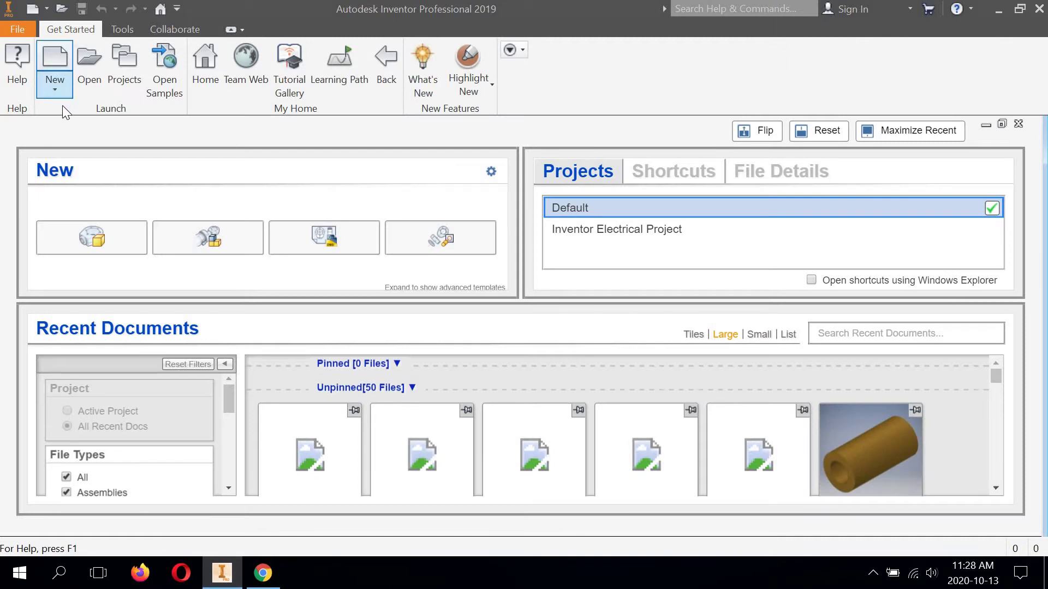
{"action": "left_click", "coordinate": [55, 90]}
{"action": "left_click", "coordinate": [78, 116]}
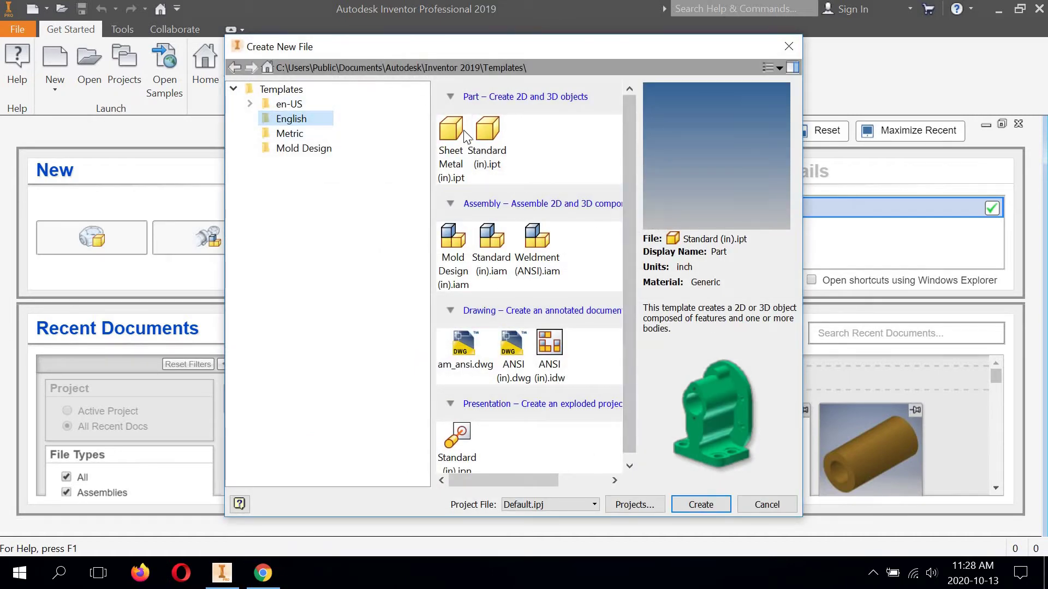
{"action": "left_click", "coordinate": [710, 504]}
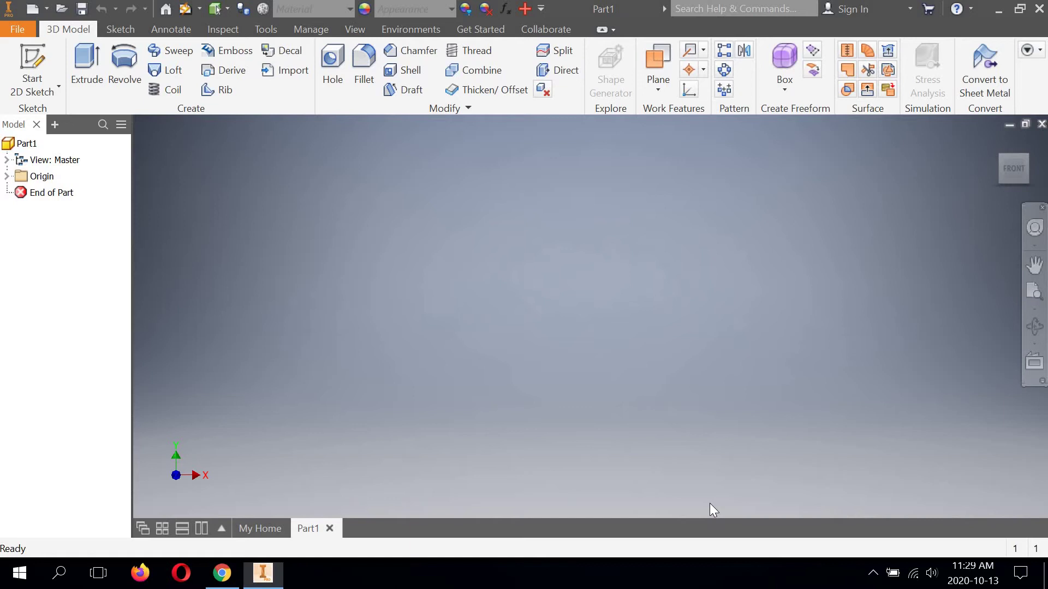
Start a 2D sketch on the front (XY) plane and sketch a circle about 1.05 in in diameter centred on the origin.
{"action": "left_click", "coordinate": [35, 90]}
{"action": "left_click", "coordinate": [34, 119]}
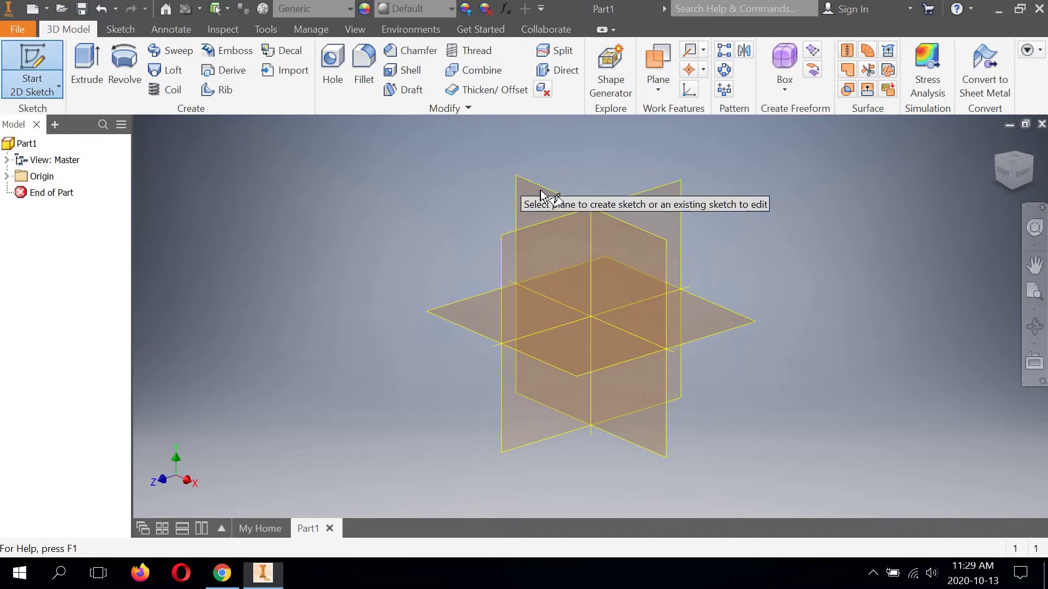
{"action": "left_click", "coordinate": [539, 189]}
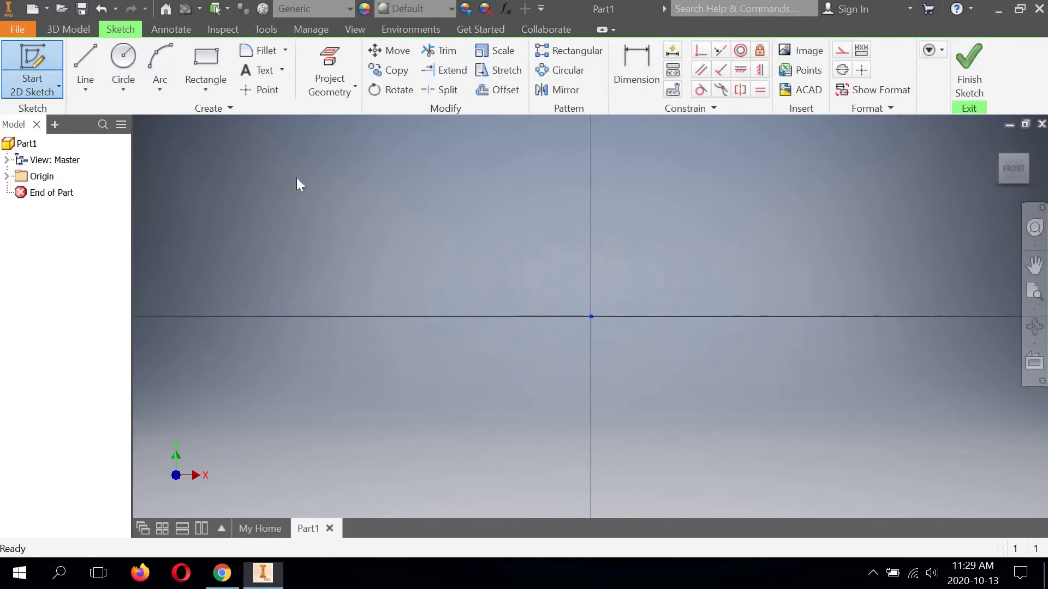
{"action": "left_click", "coordinate": [120, 63]}
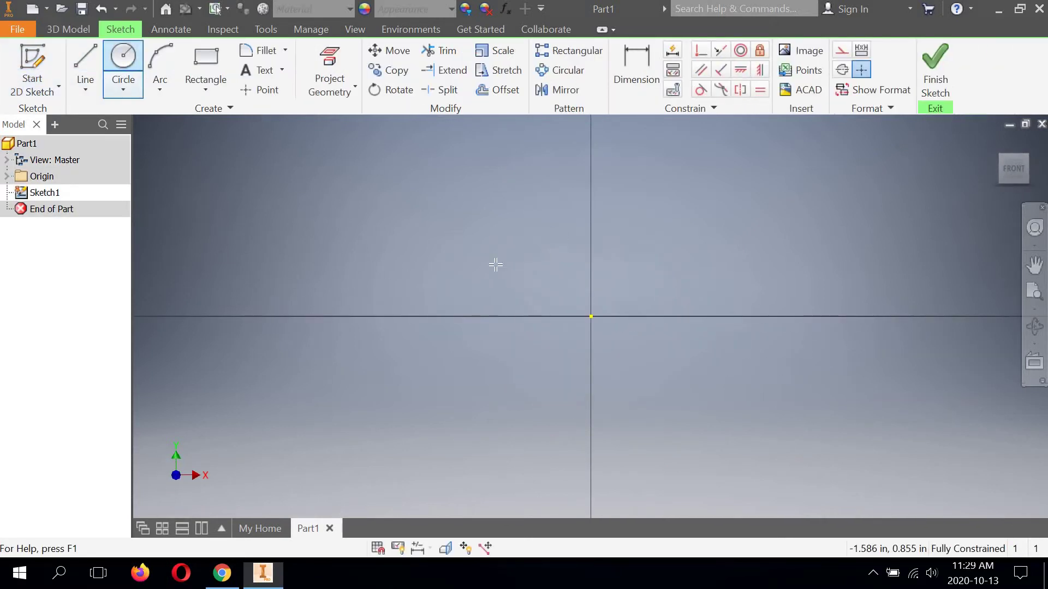
{"action": "left_click", "coordinate": [591, 316]}
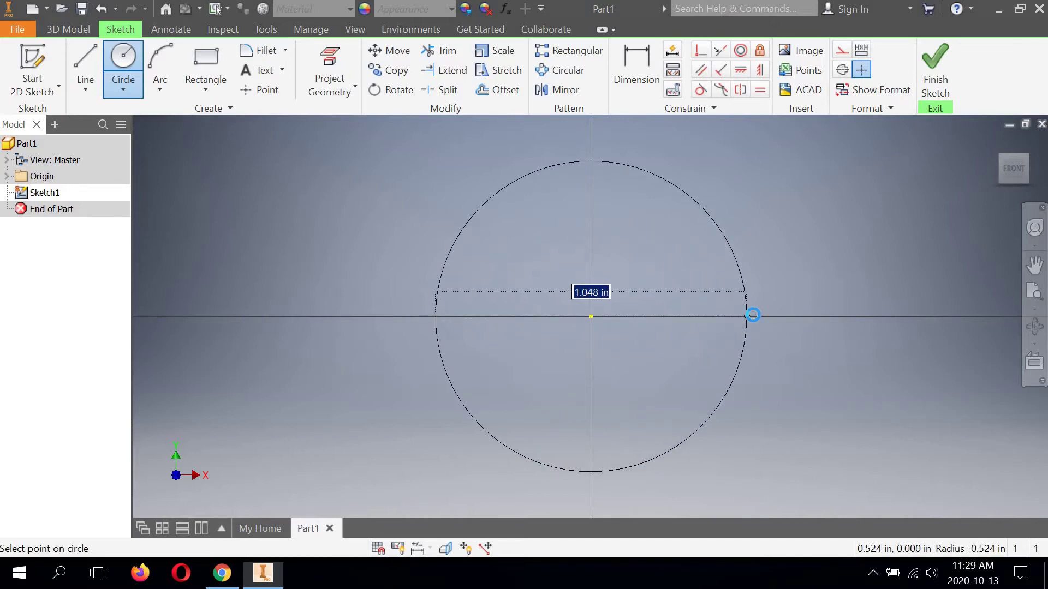
{"action": "left_click", "coordinate": [747, 315]}
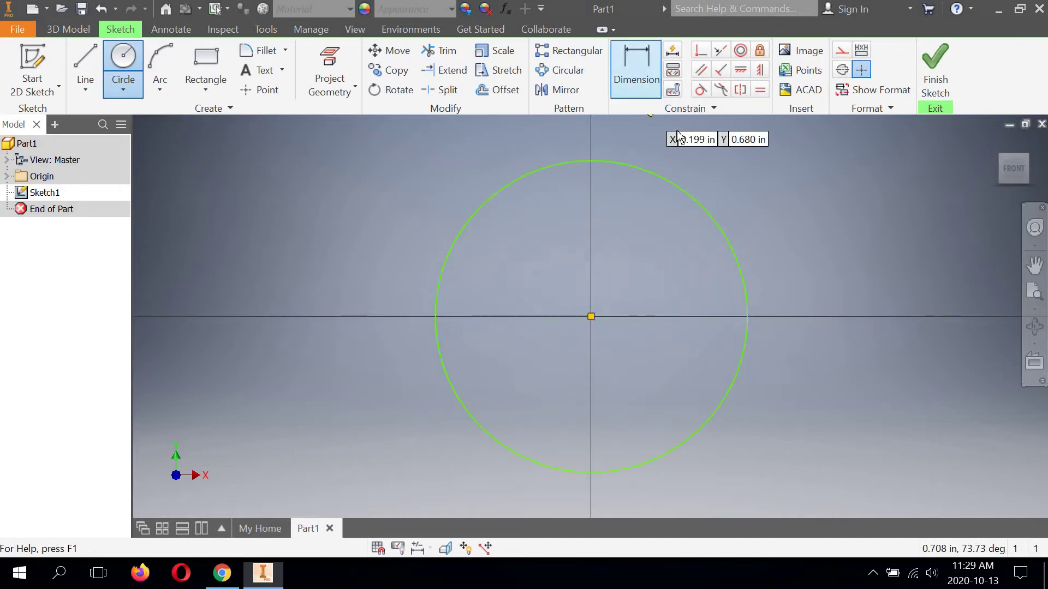
Dimension the circle's diameter to 4.75 in and finish the sketch.
{"action": "left_click", "coordinate": [650, 82]}
{"action": "left_click", "coordinate": [688, 194]}
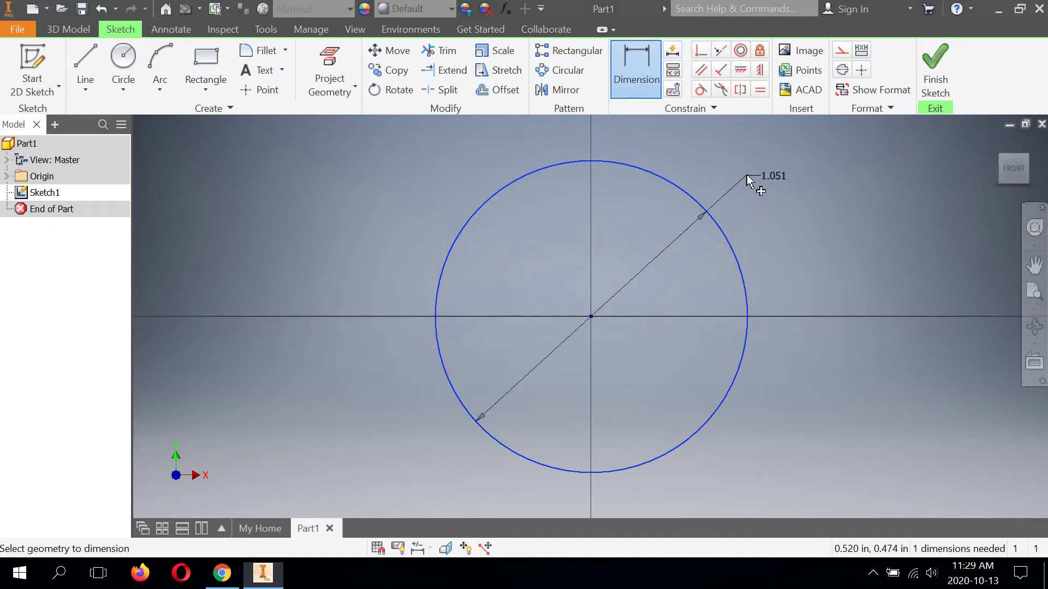
{"action": "left_click", "coordinate": [746, 176]}
{"action": "type", "text": "4"}
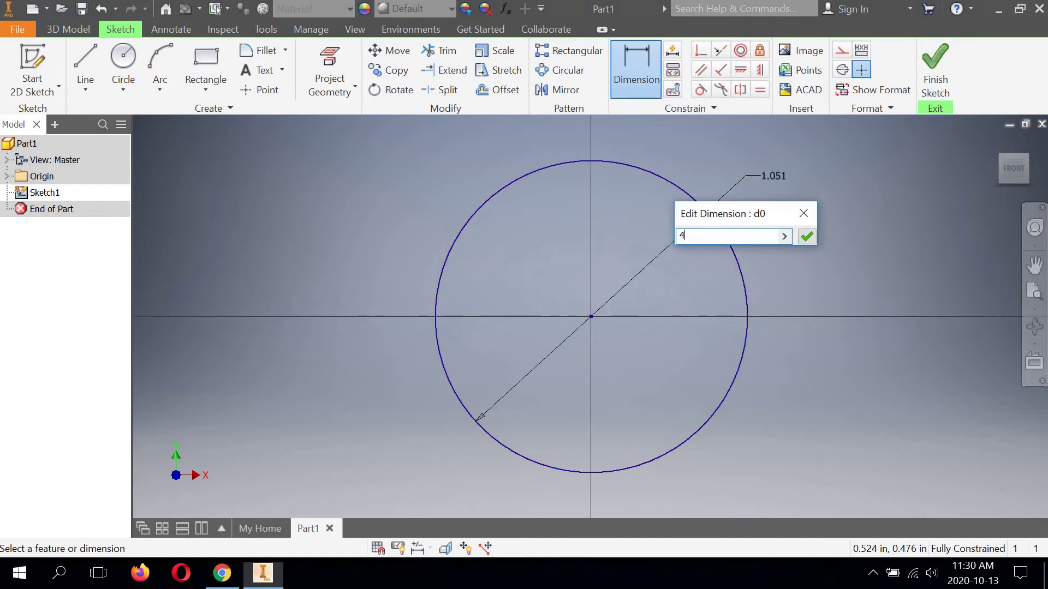
{"action": "type", "text": ".70"}
{"action": "left_click", "coordinate": [807, 237]}
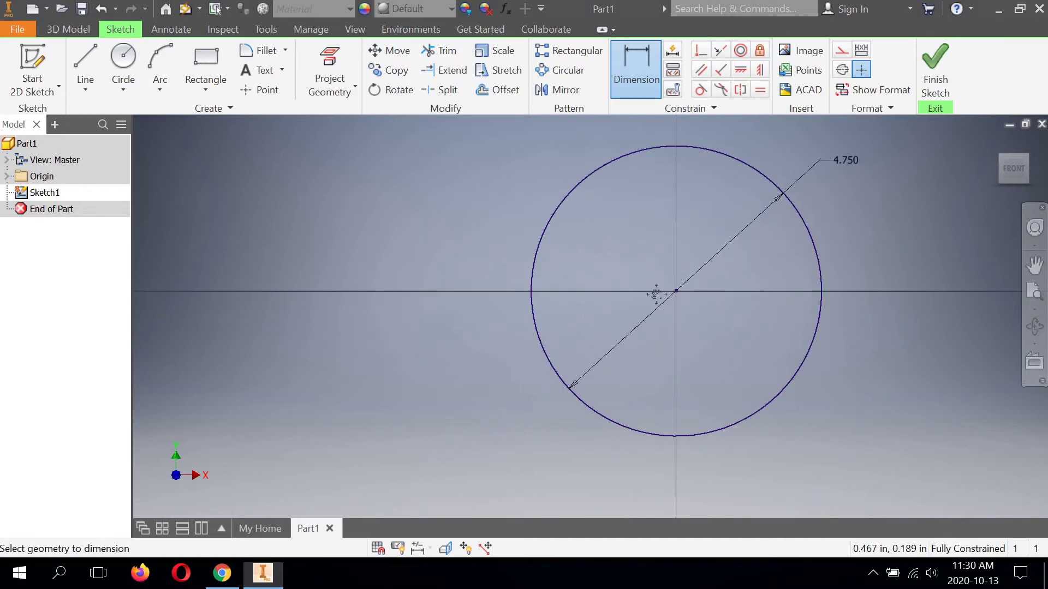
{"action": "middle_click_drag", "start_coordinate": [656, 291], "coordinate": [665, 285]}
{"action": "left_click", "coordinate": [938, 62]}
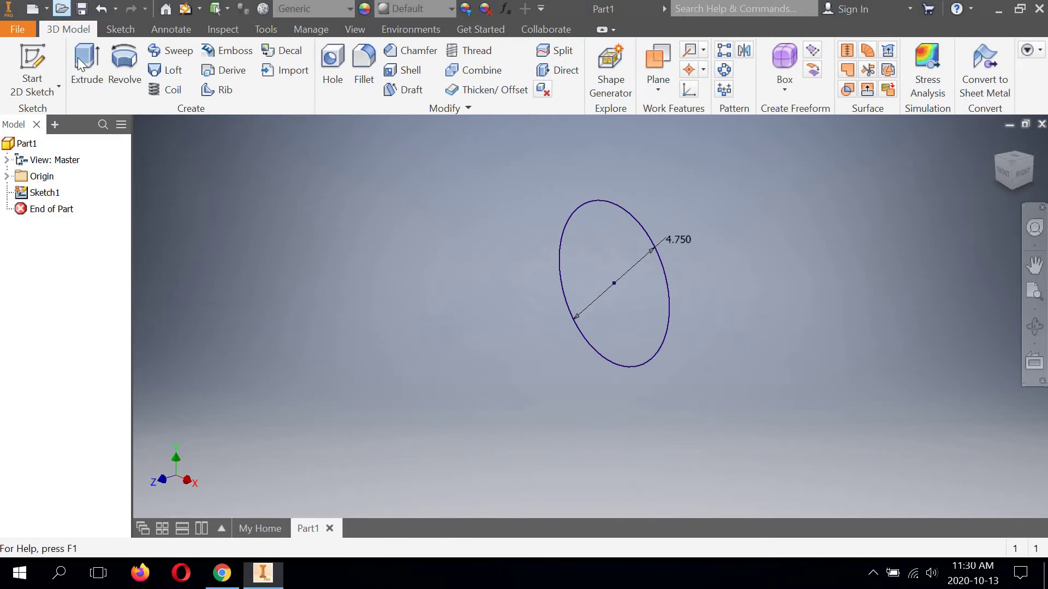
Extrude the 4.75 in circle by 0.62 in to form the flange disc.
{"action": "key", "text": "e"}
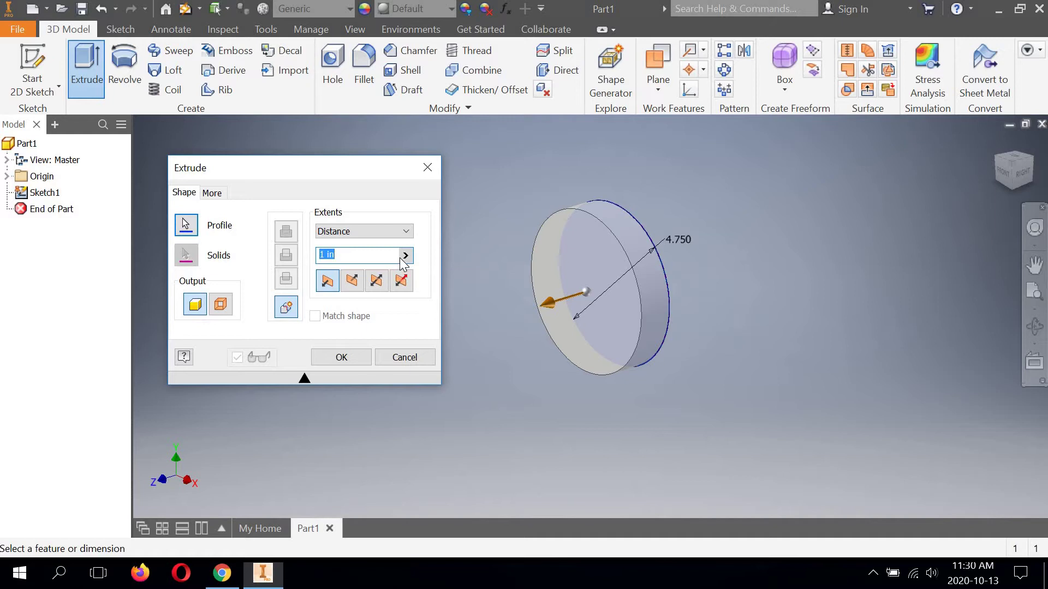
{"action": "type", "text": ".62"}
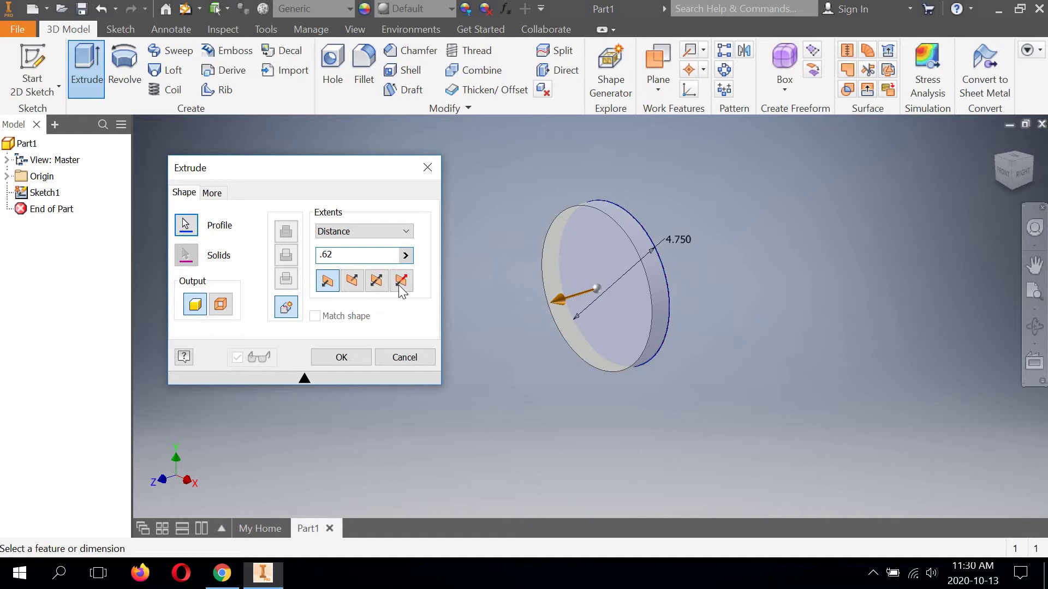
{"action": "left_click", "coordinate": [339, 358]}
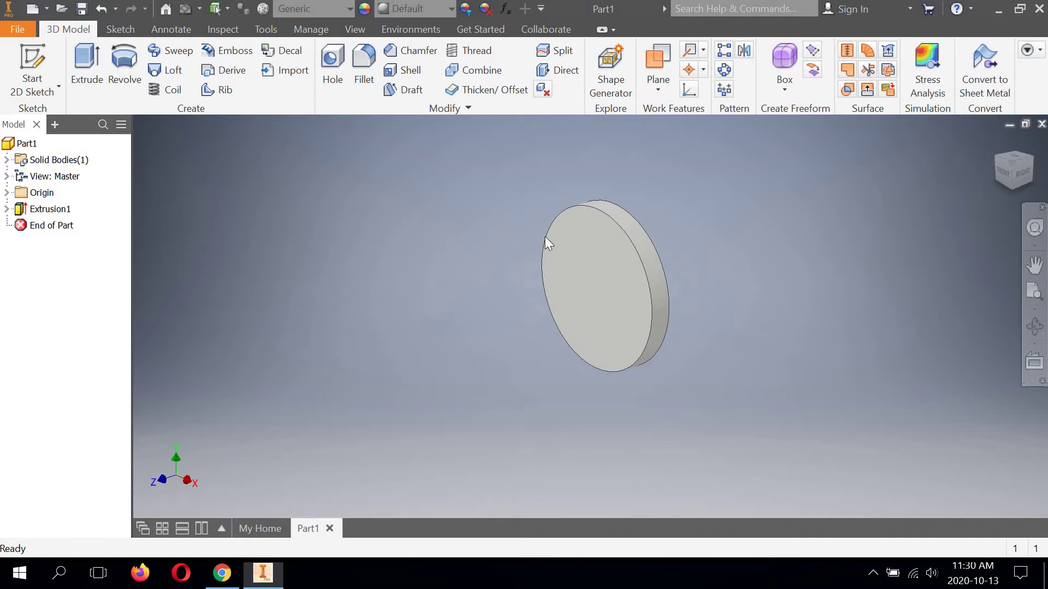
Start a 2D sketch on the disc's front face and sketch a concentric circle about 2.93 in in diameter.
{"action": "left_click", "coordinate": [27, 92]}
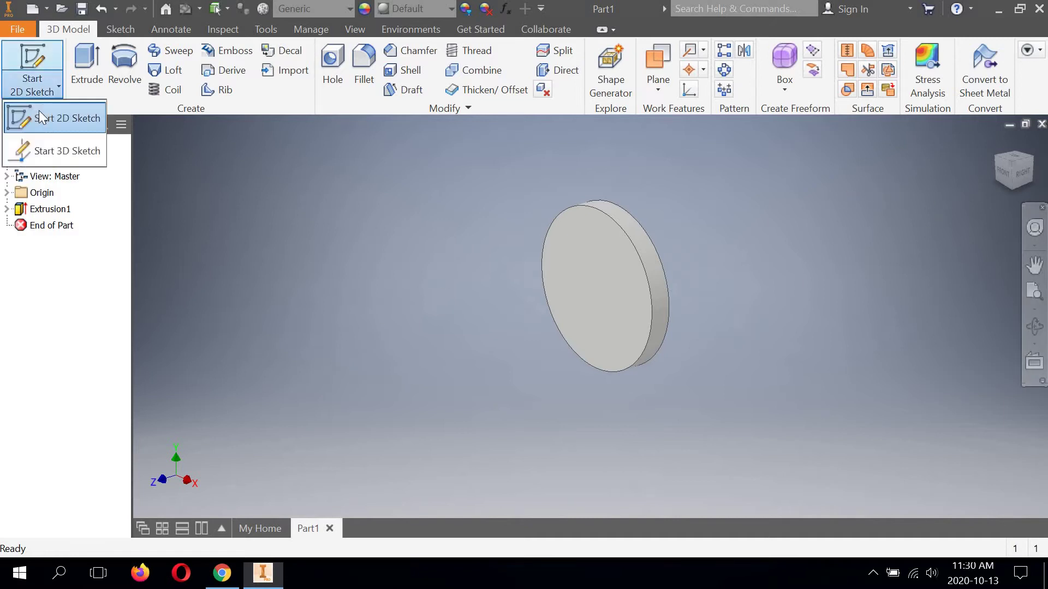
{"action": "left_click", "coordinate": [38, 110]}
{"action": "left_click", "coordinate": [584, 272]}
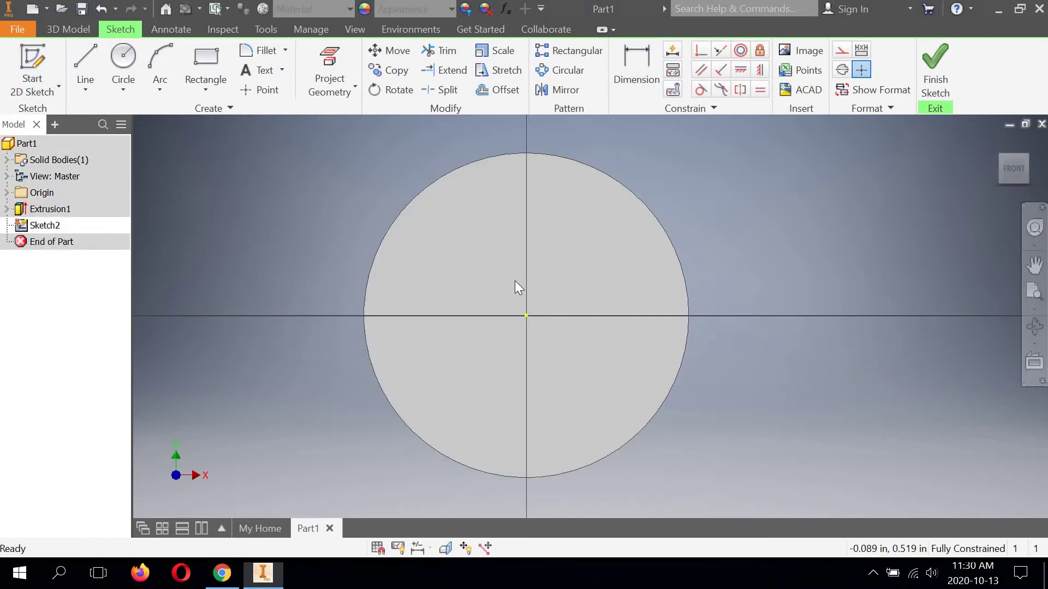
{"action": "left_click", "coordinate": [84, 55]}
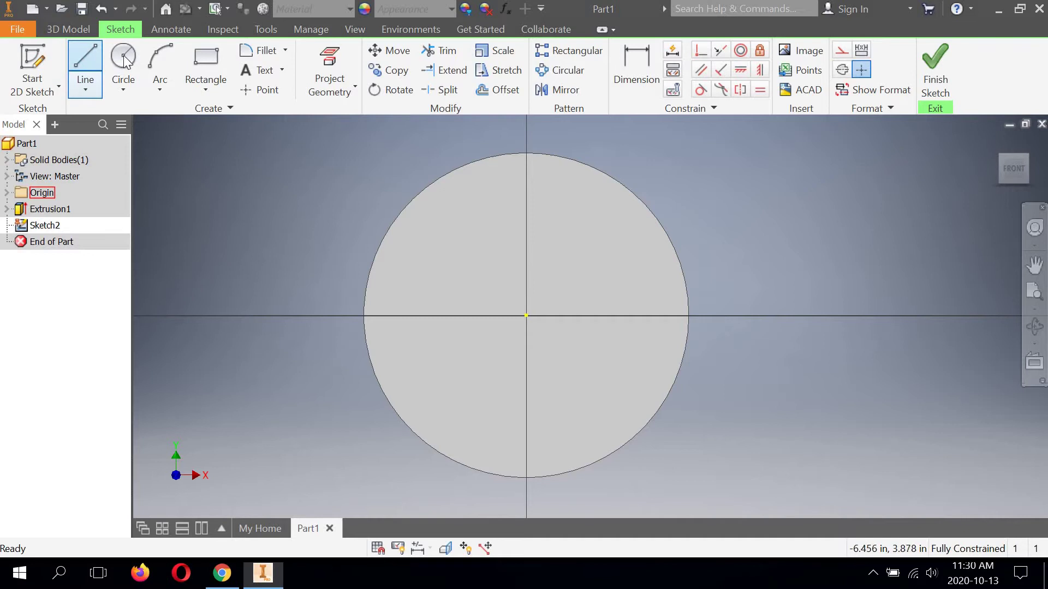
{"action": "left_click", "coordinate": [125, 60]}
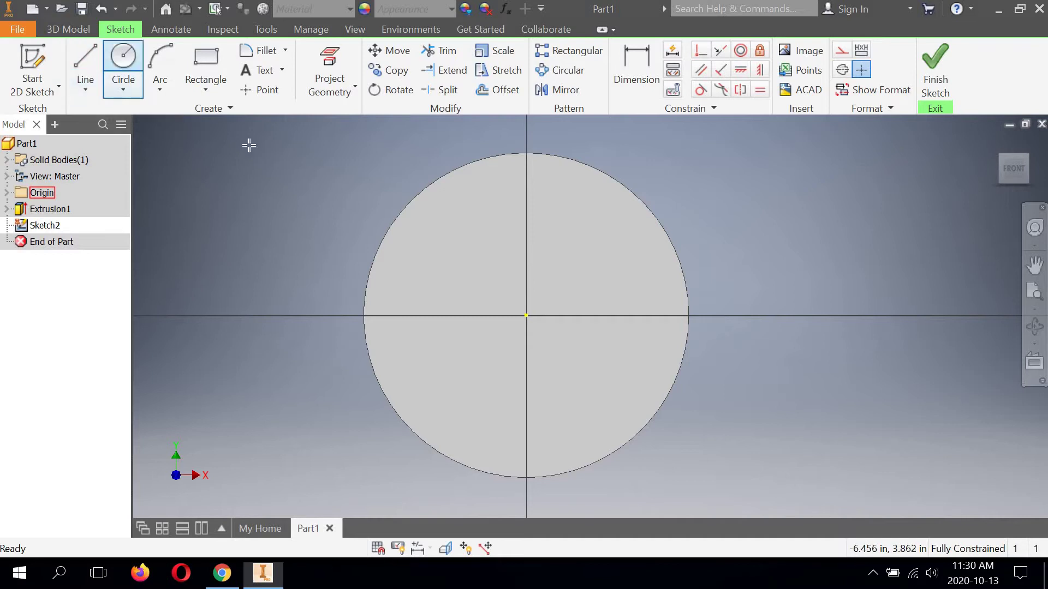
{"action": "left_click", "coordinate": [526, 315]}
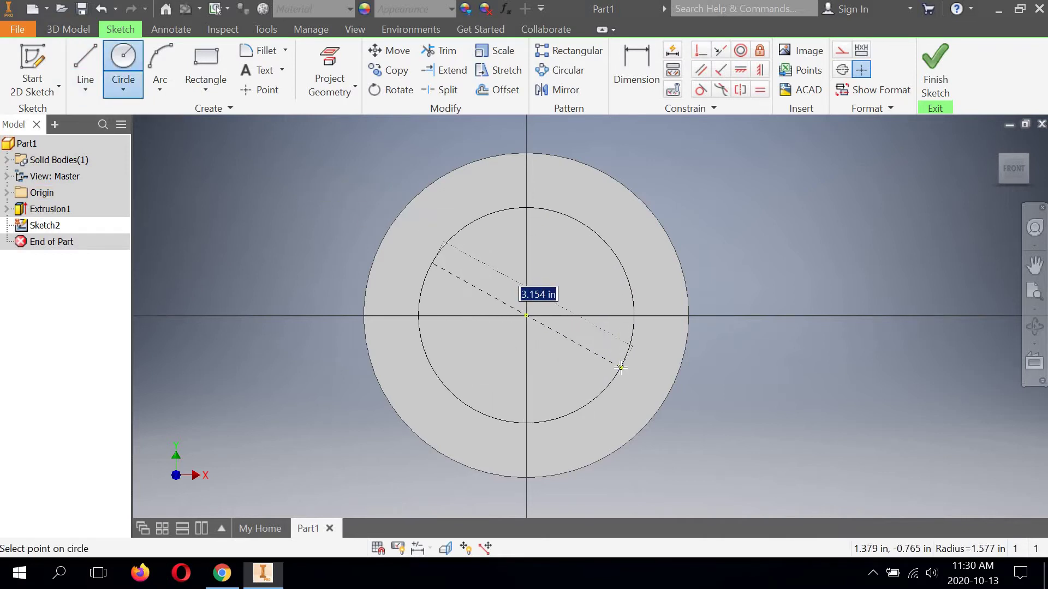
{"action": "left_click", "coordinate": [612, 366]}
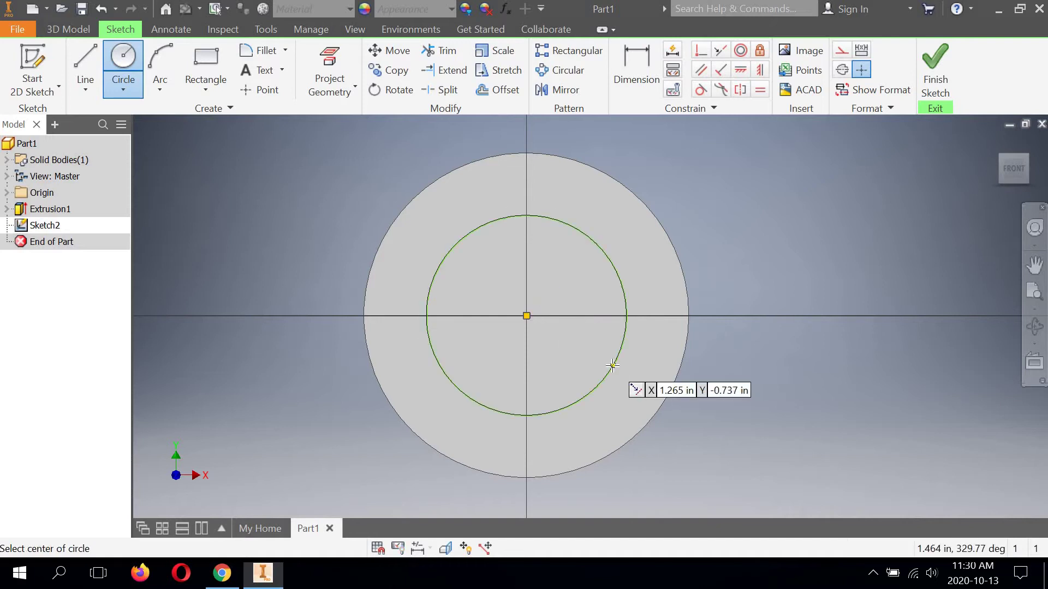
Dimension the inner circle's diameter to 2 in and finish the sketch.
{"action": "left_click", "coordinate": [632, 57]}
{"action": "left_click", "coordinate": [593, 239]}
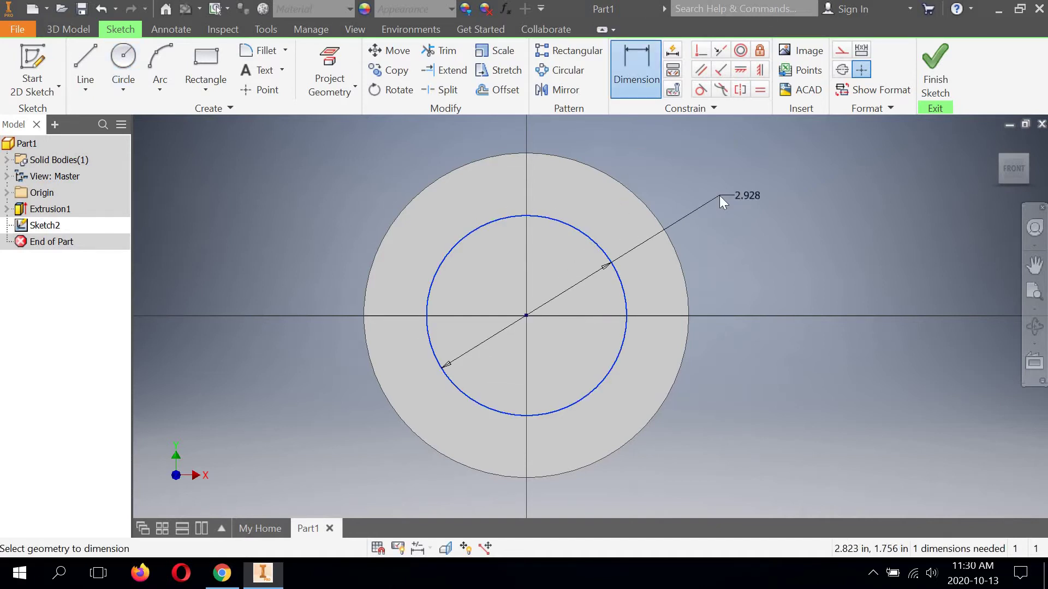
{"action": "left_click", "coordinate": [719, 195]}
{"action": "type", "text": "2"}
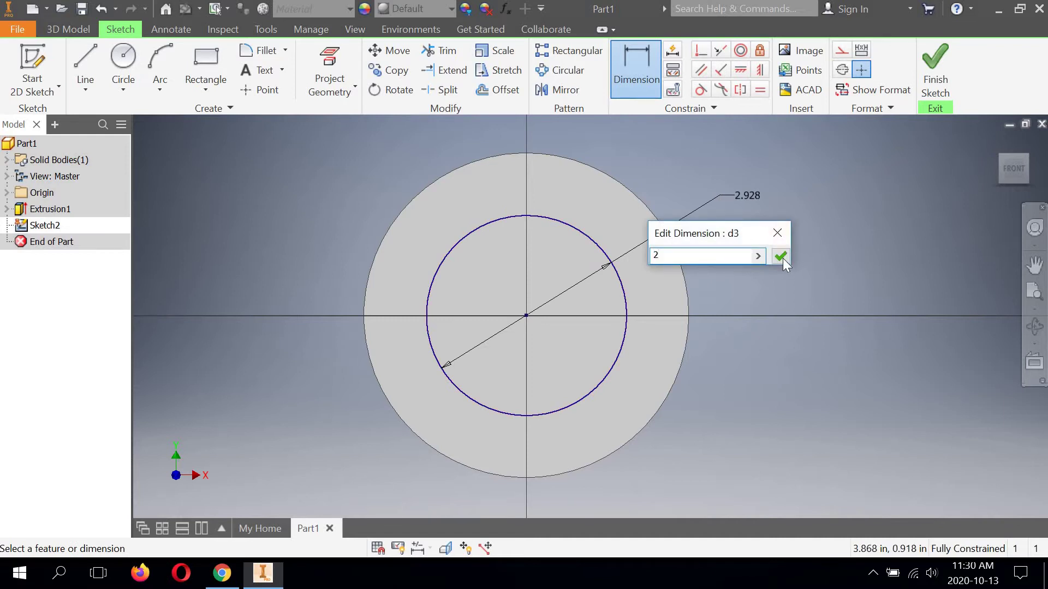
{"action": "left_click", "coordinate": [784, 256]}
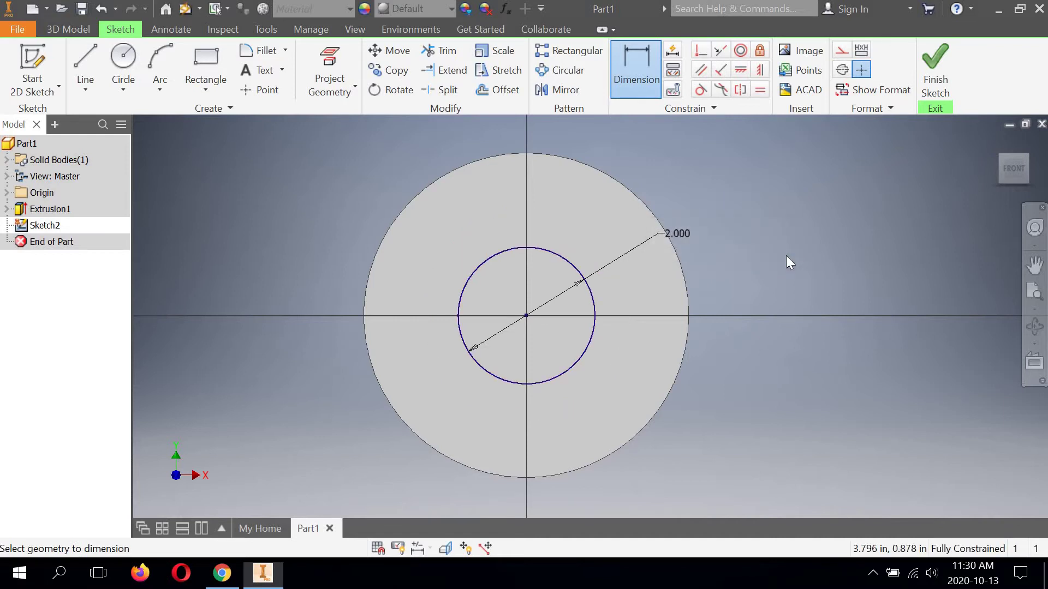
{"action": "left_click", "coordinate": [934, 68]}
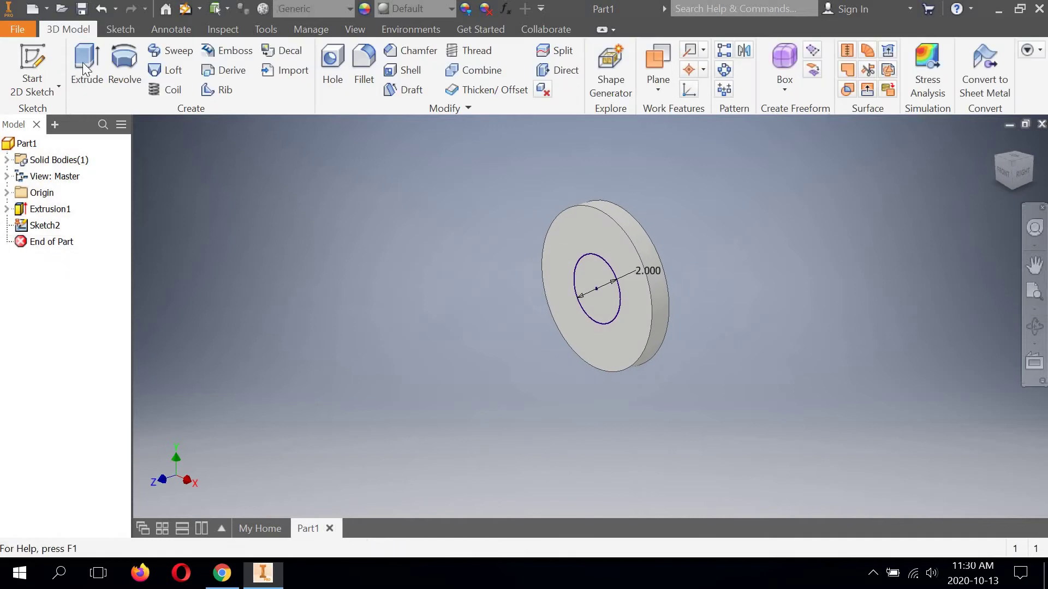
Extrude the 2 in circle outward from the disc by 2.62-.62 in to form the cylindrical hub.
{"action": "key", "text": "e"}
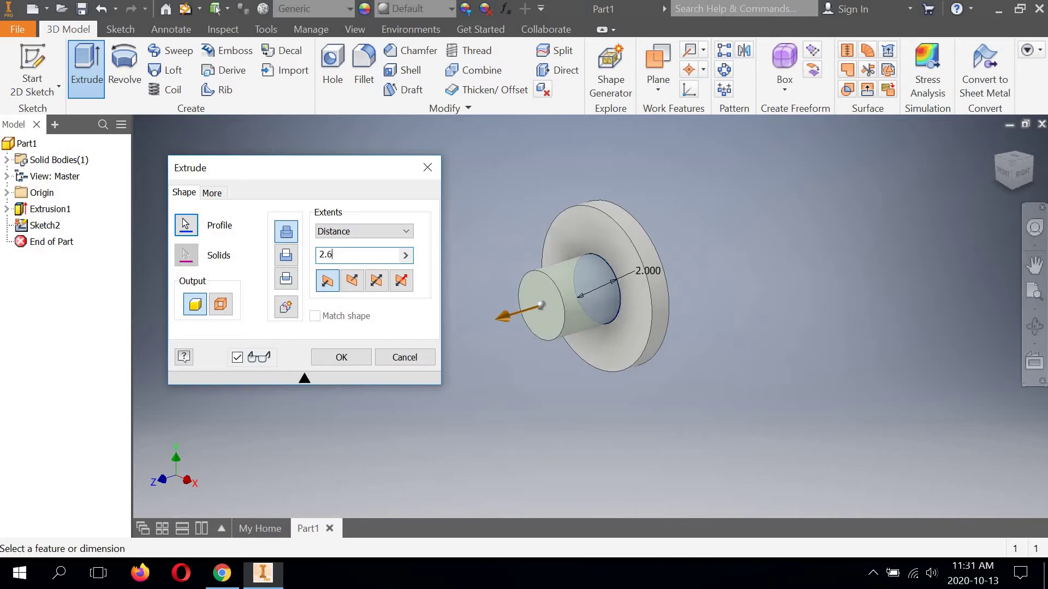
{"action": "type", "text": "2"}
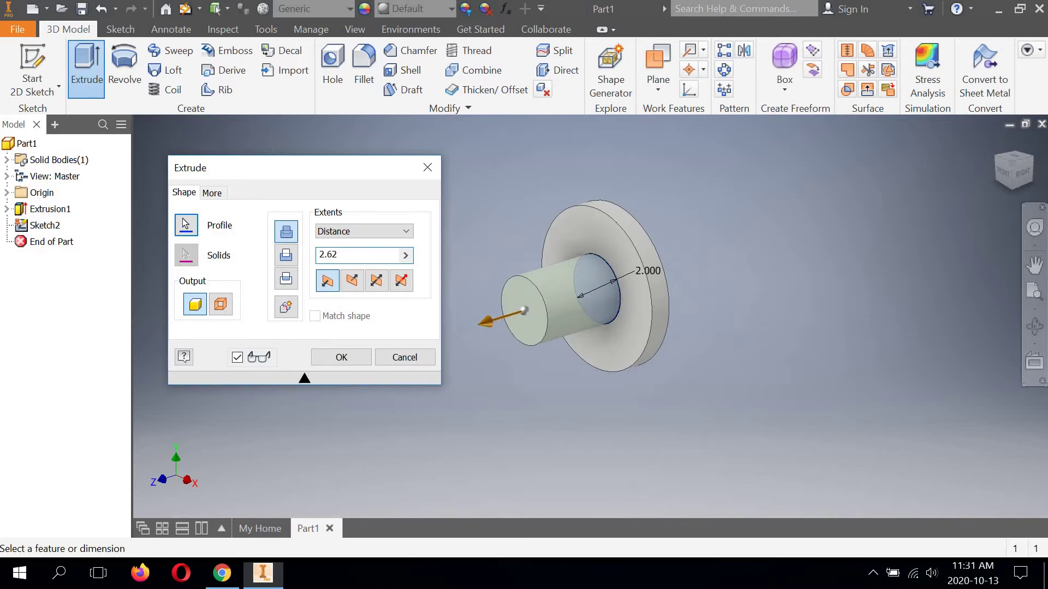
{"action": "type", "text": "-"}
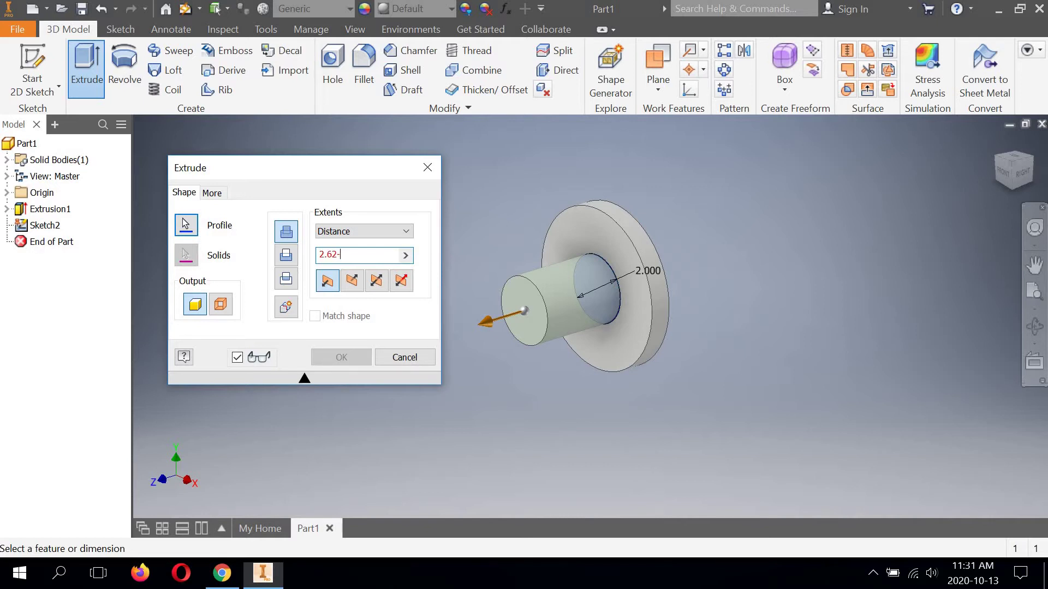
{"action": "type", "text": ".62"}
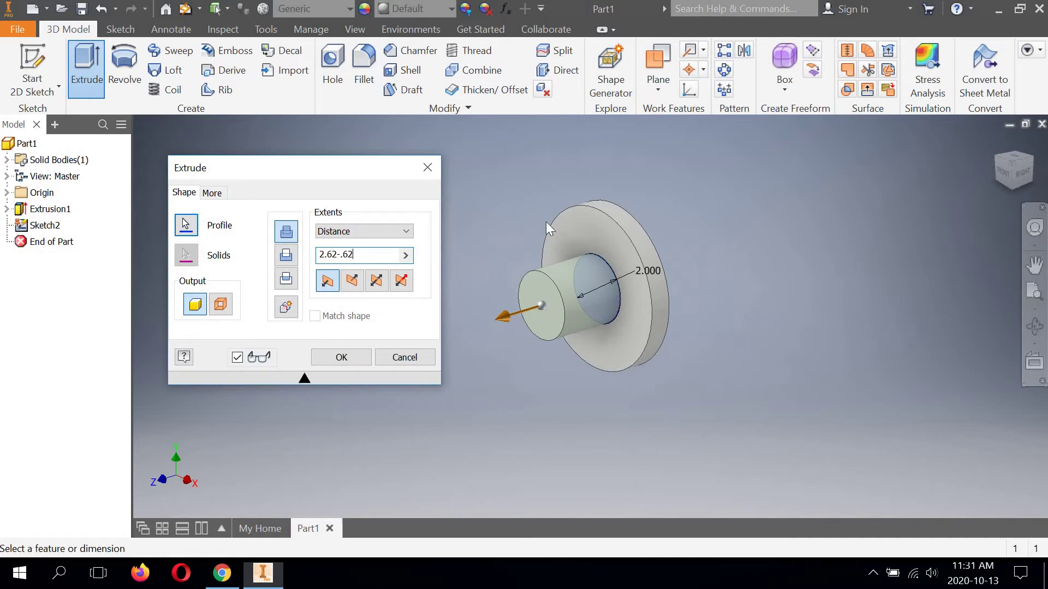
{"action": "left_click", "coordinate": [339, 353]}
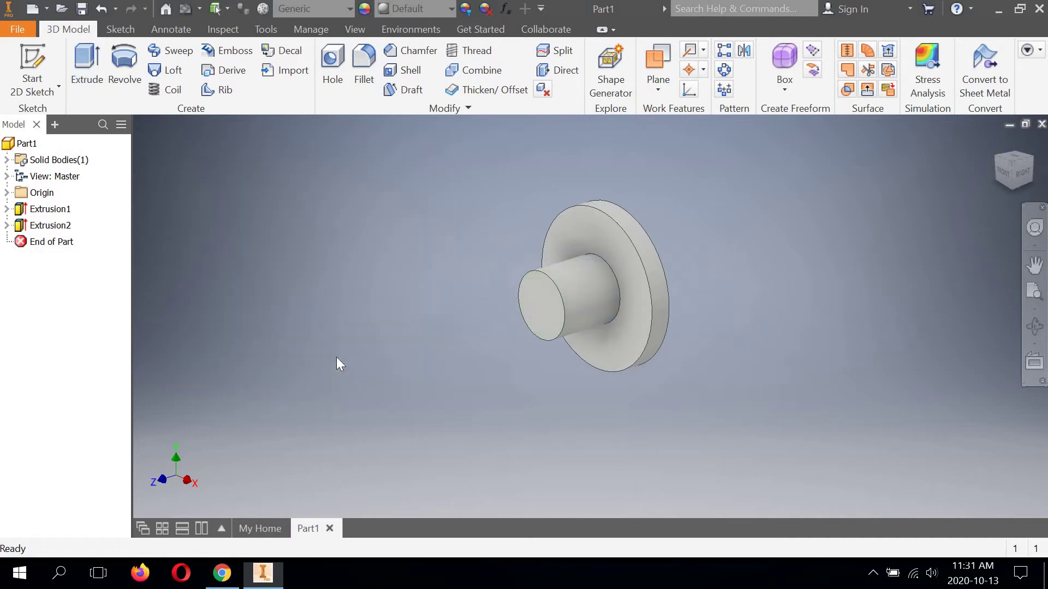
Start a 2D sketch on the hub's end face and sketch a concentric circle about 1.26 in in diameter.
{"action": "left_click", "coordinate": [33, 91]}
{"action": "left_click", "coordinate": [49, 116]}
{"action": "left_click", "coordinate": [532, 300]}
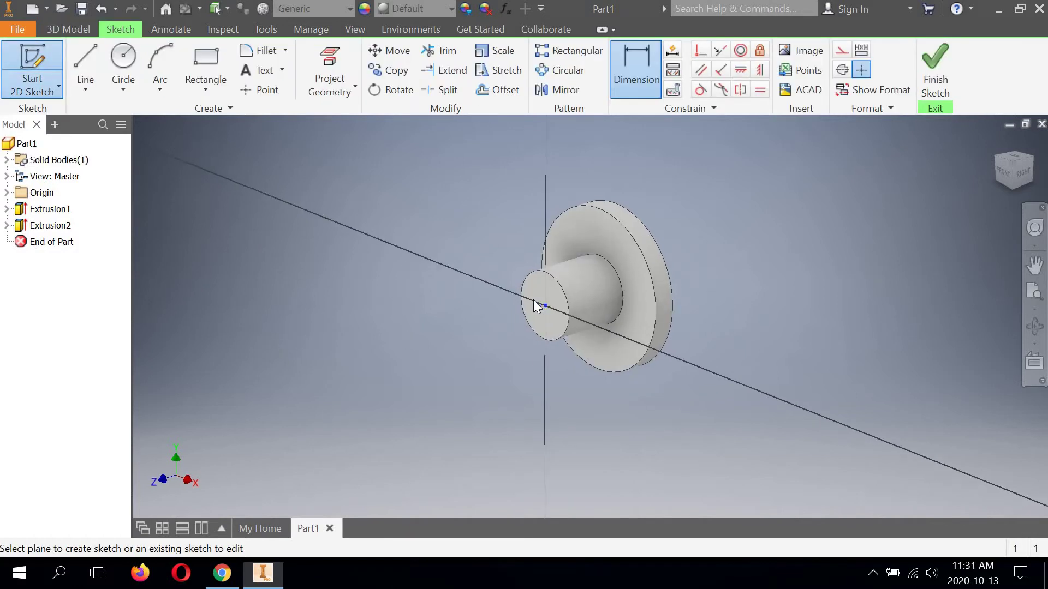
{"action": "left_click", "coordinate": [123, 56]}
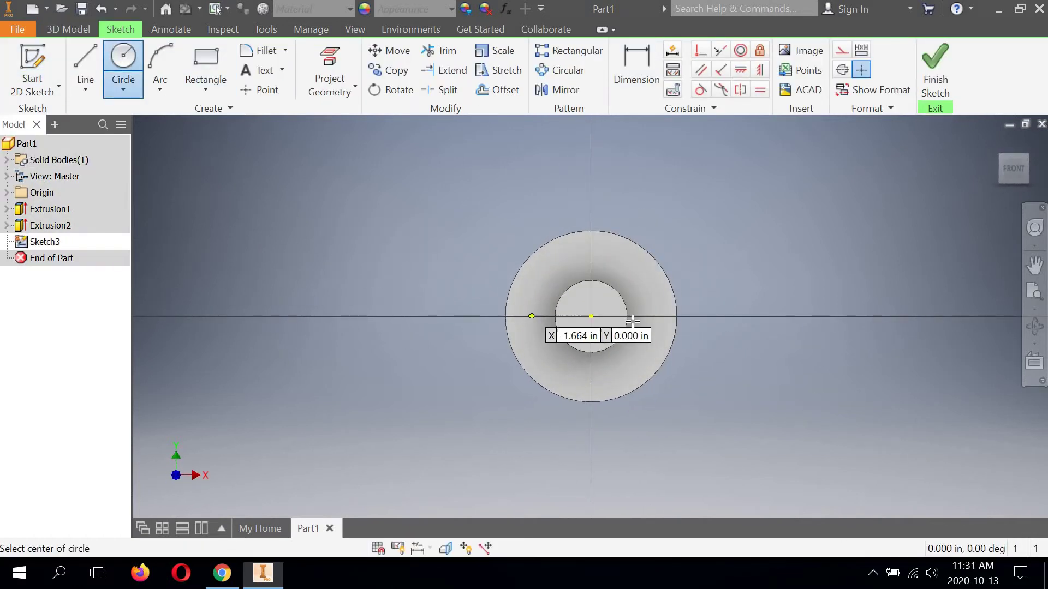
{"action": "scroll", "coordinate": [545, 320], "scroll_direction": "up", "scroll_amount": 3}
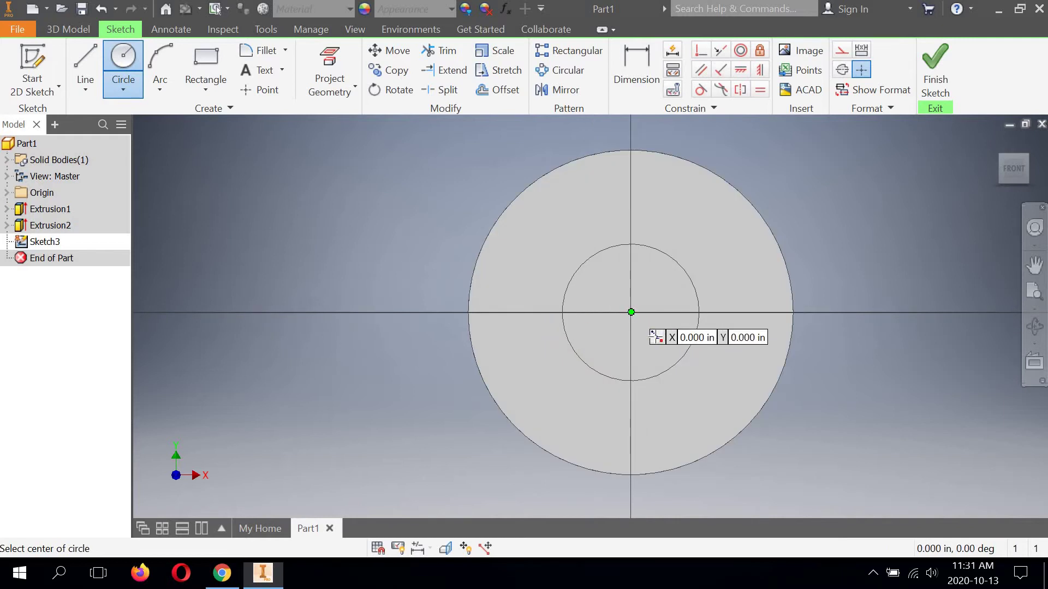
{"action": "left_click", "coordinate": [631, 312]}
{"action": "left_click", "coordinate": [663, 344]}
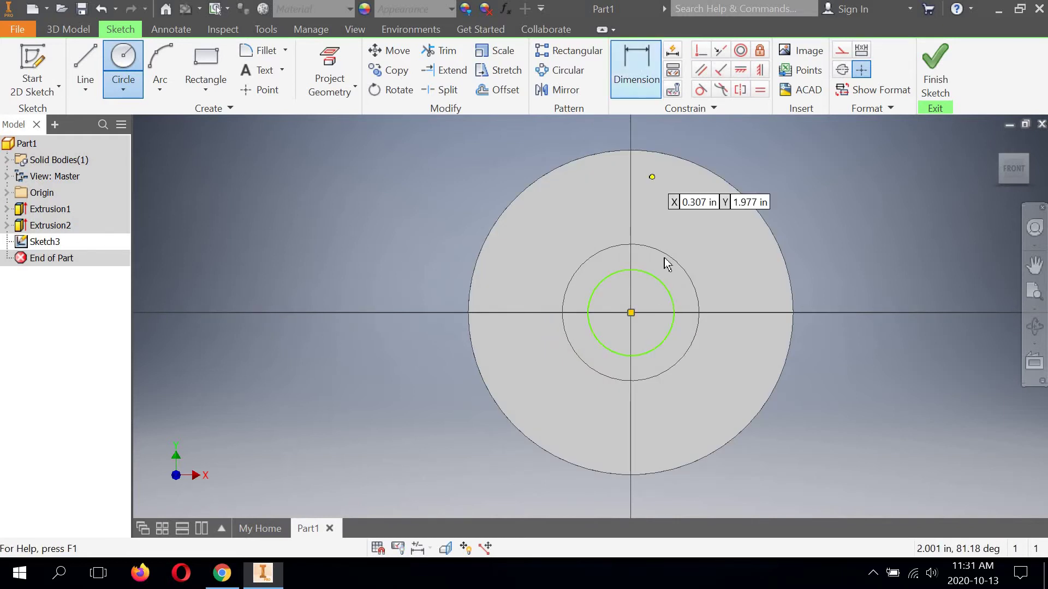
Dimension the bore circle's diameter to 1.375 in and finish the sketch.
{"action": "key", "text": "d"}
{"action": "left_click", "coordinate": [654, 275]}
{"action": "left_click", "coordinate": [823, 240]}
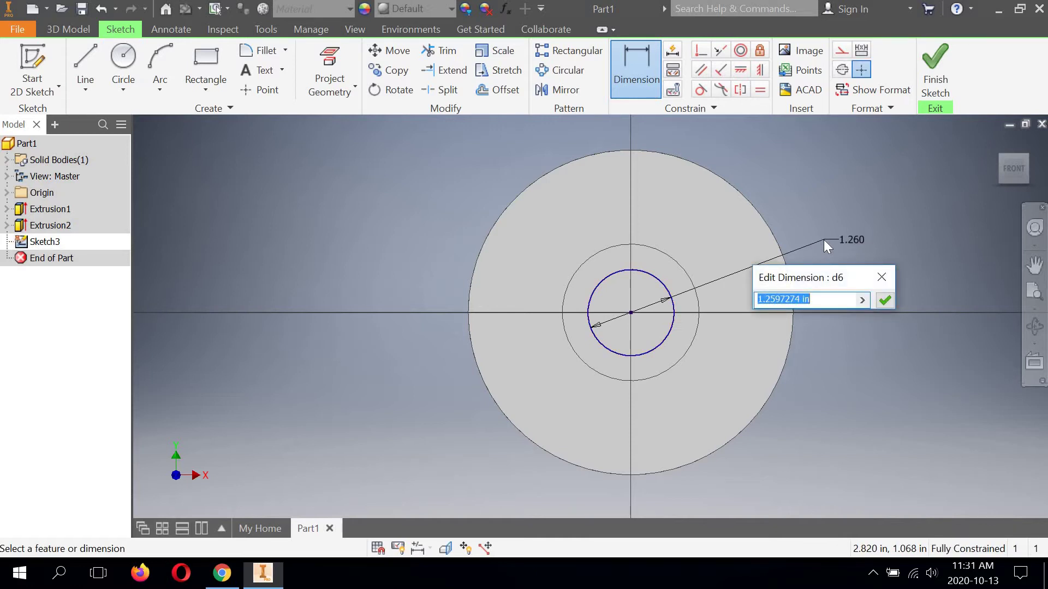
{"action": "type", "text": "1.375"}
{"action": "left_click", "coordinate": [886, 300]}
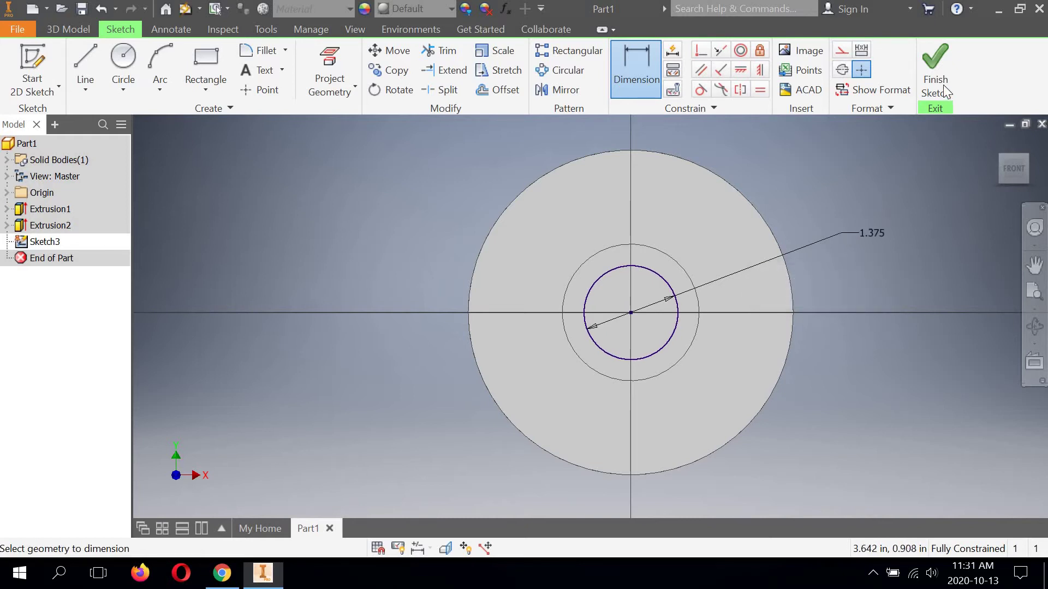
{"action": "left_click", "coordinate": [936, 71]}
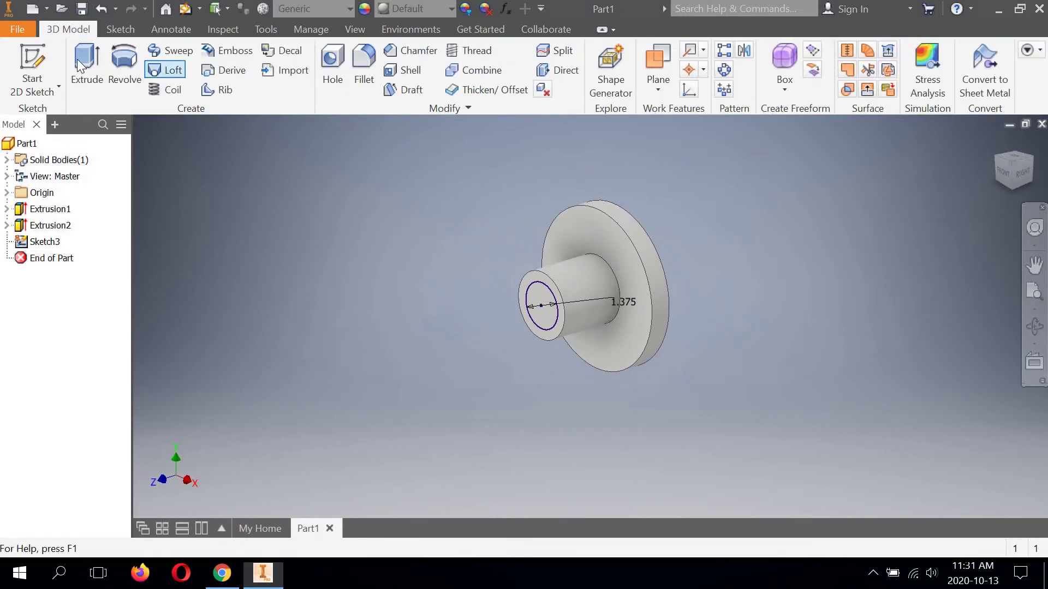
Cut the 1.375 in circle through the whole part as an extrusion with extents set to All.
{"action": "left_click", "coordinate": [97, 60]}
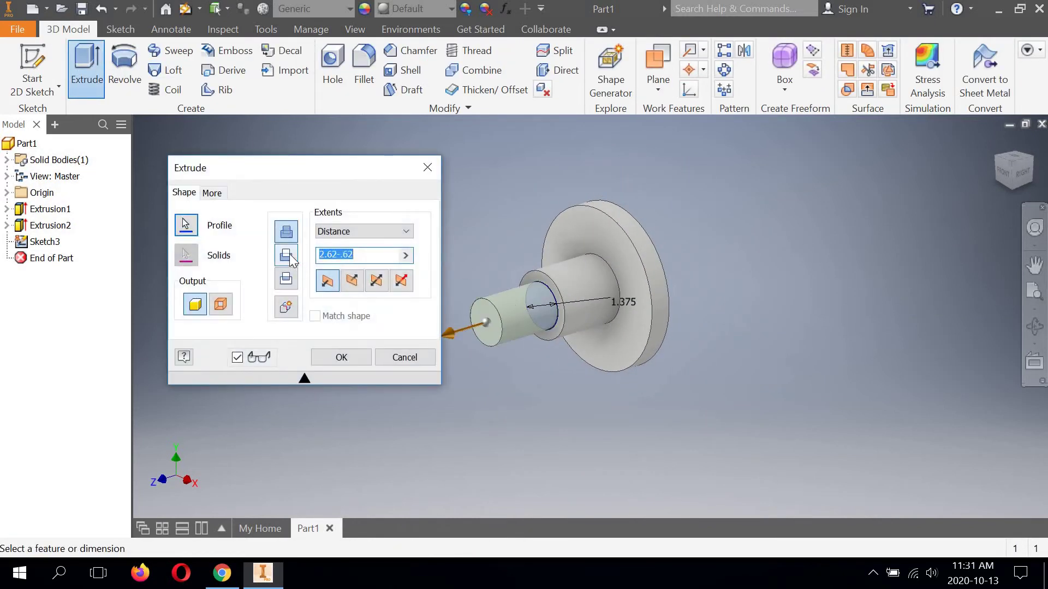
{"action": "left_click", "coordinate": [408, 232]}
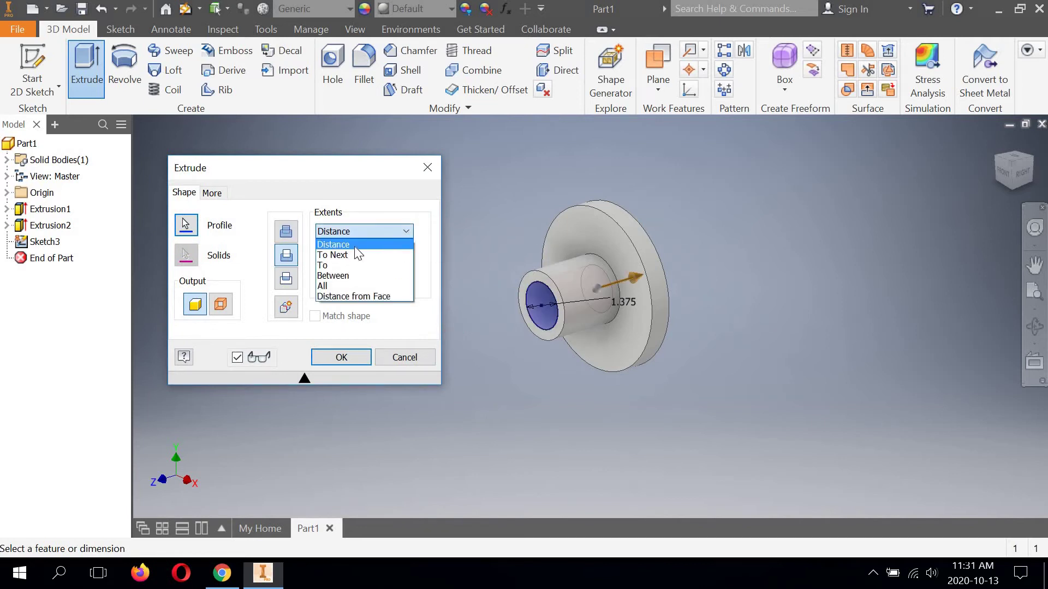
{"action": "left_click", "coordinate": [321, 287]}
{"action": "left_click", "coordinate": [355, 359]}
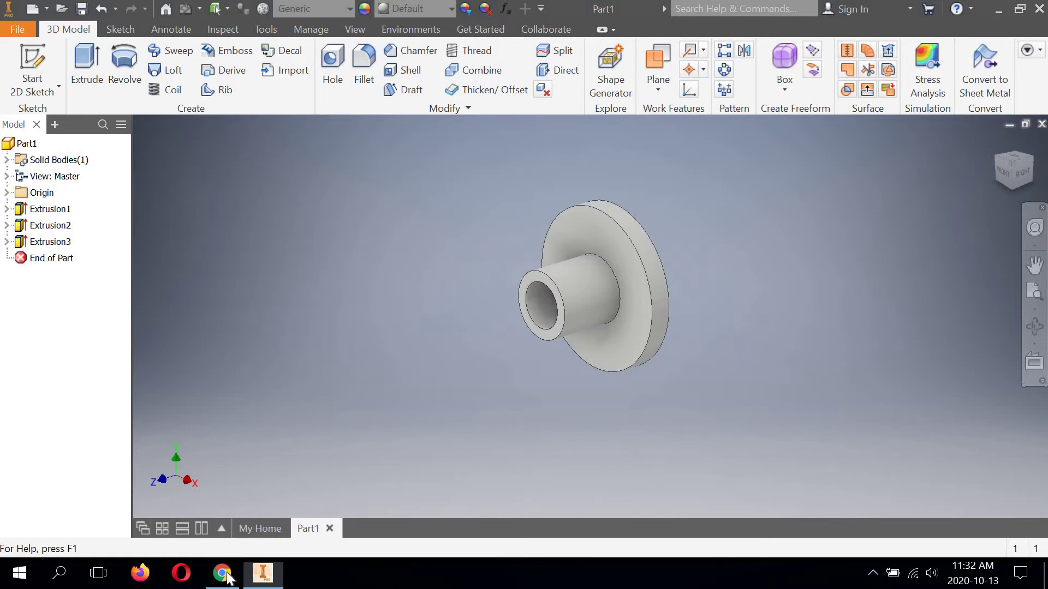
Check the keyway dimensions in the centering bushing drawing in Chrome, and start a 2D sketch on the hub's end face in Inventor.
{"action": "key", "text": "alt+Tab"}
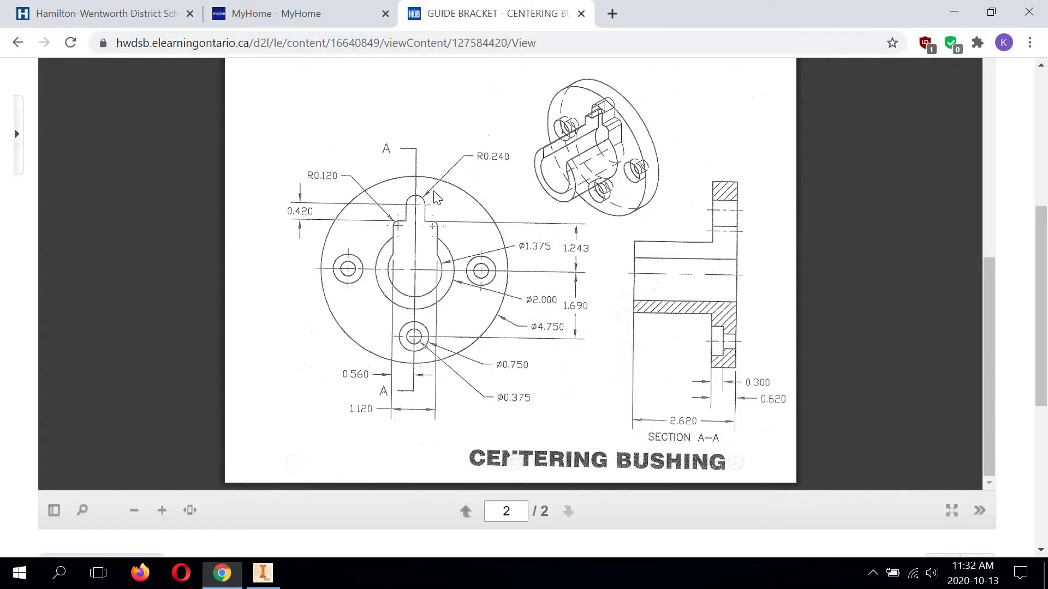
{"action": "left_click", "coordinate": [274, 578]}
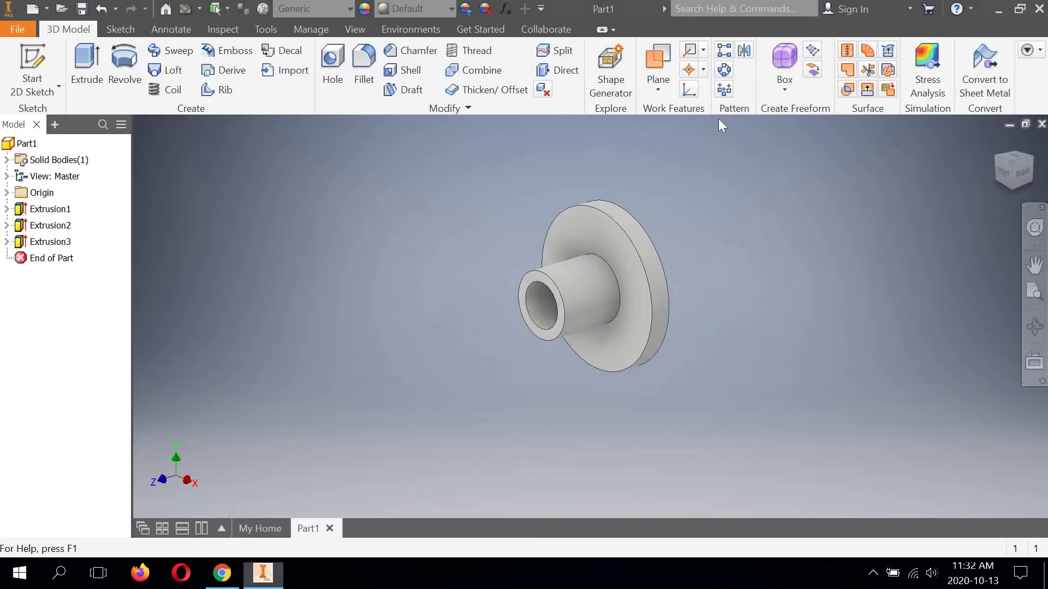
{"action": "left_click", "coordinate": [1006, 172]}
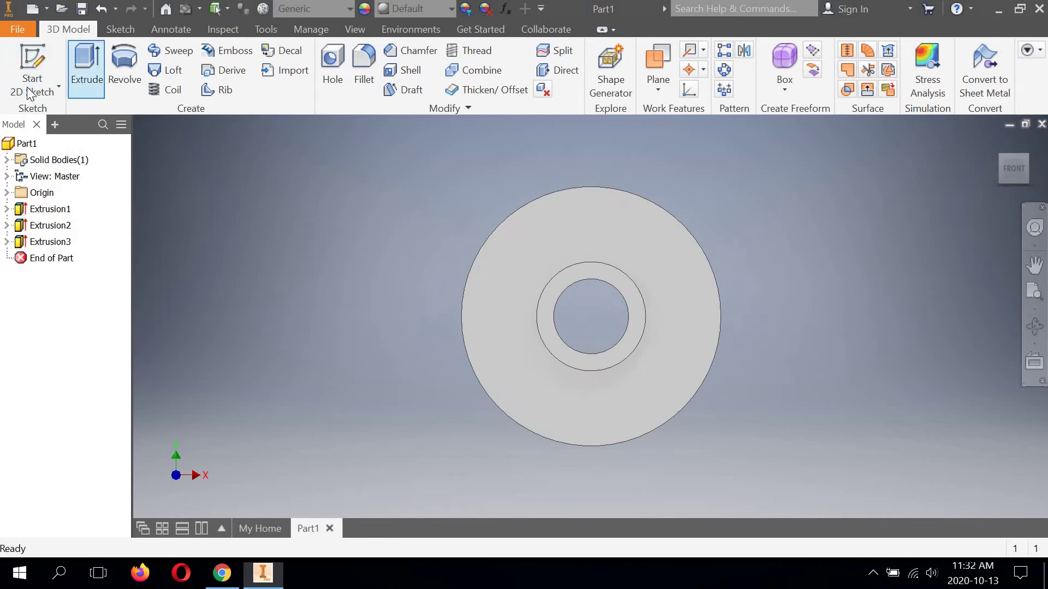
{"action": "left_click", "coordinate": [44, 90]}
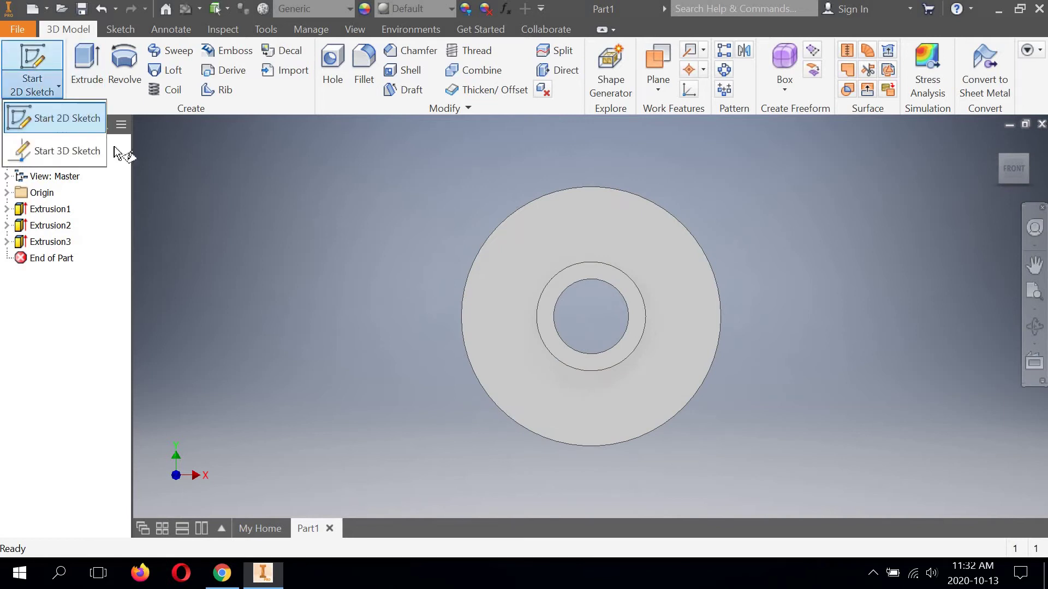
{"action": "left_click", "coordinate": [573, 274]}
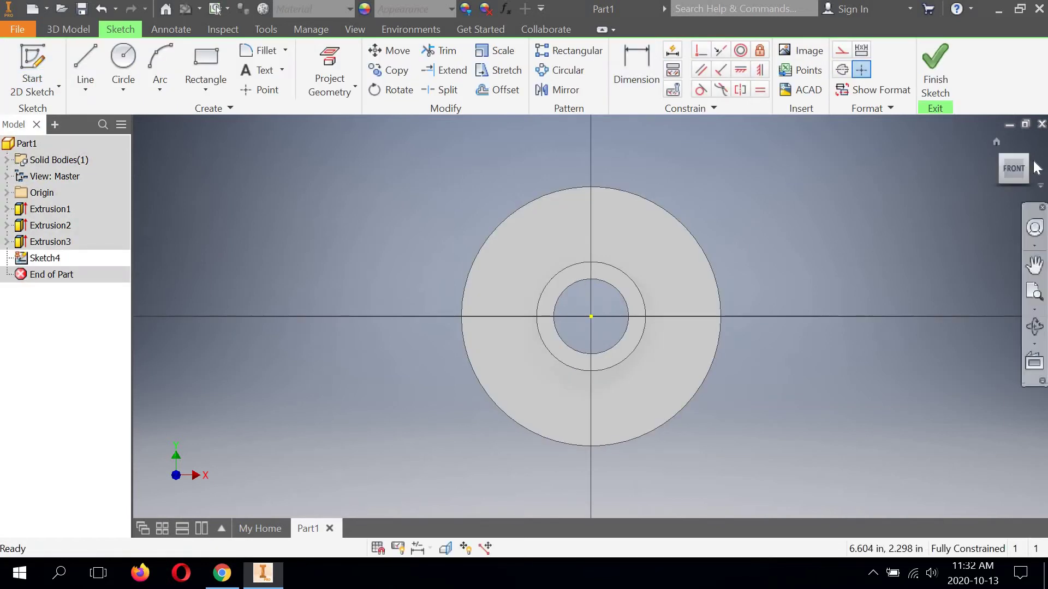
{"action": "left_click", "coordinate": [997, 174]}
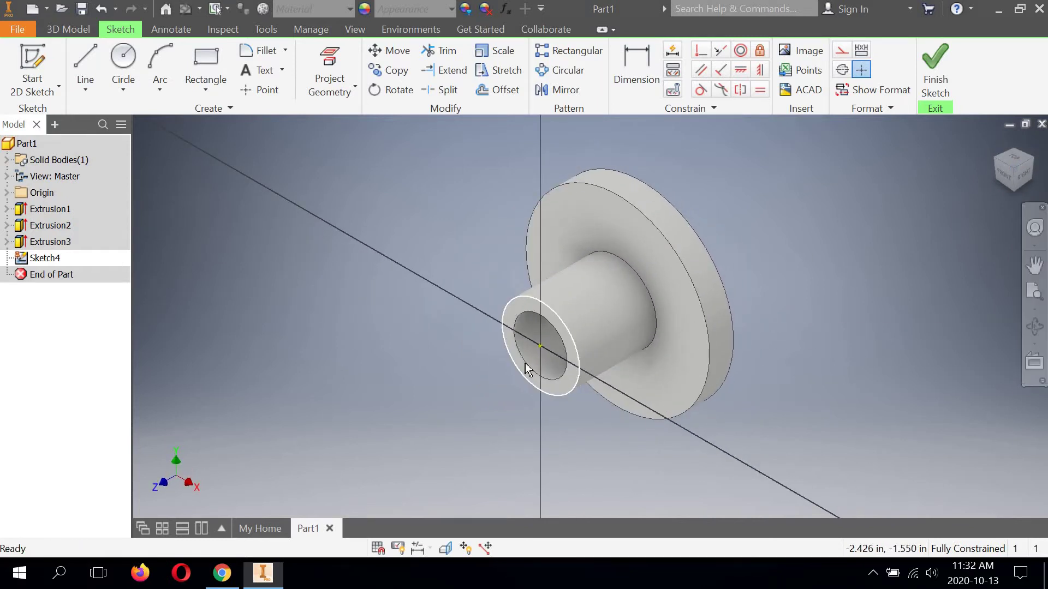
{"action": "left_click", "coordinate": [1003, 175]}
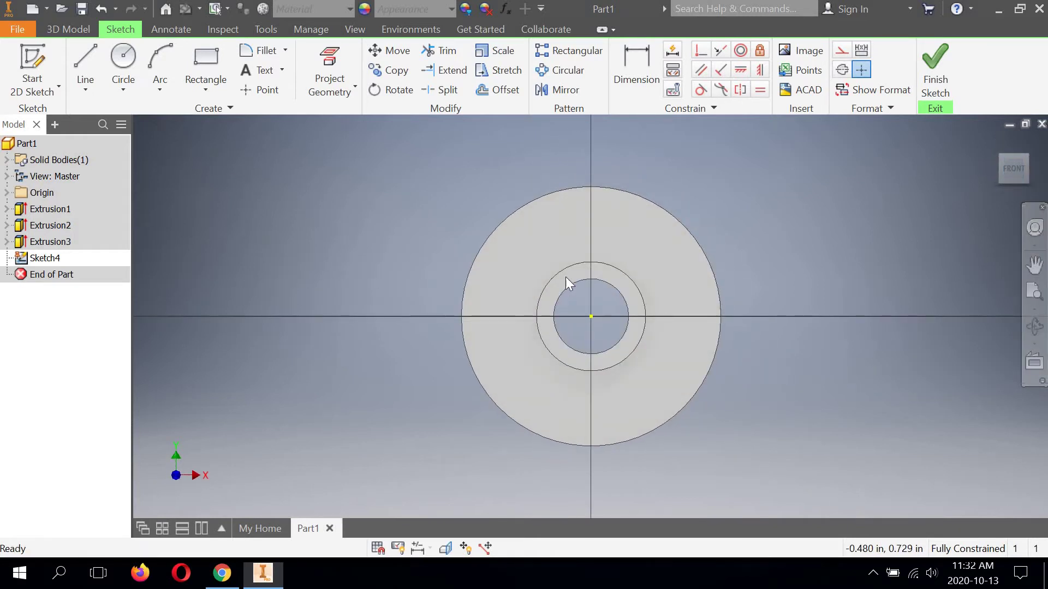
Sketch a circle about 0.43 in in diameter on the vertical axis, above the hub on the flange.
{"action": "scroll", "coordinate": [575, 278], "scroll_direction": "up", "scroll_amount": 3}
{"action": "mouse_move", "coordinate": [514, 295]}
{"action": "middle_mouse_down"}
{"action": "mouse_move", "coordinate": [489, 297]}
{"action": "mouse_move", "coordinate": [376, 222]}
{"action": "middle_mouse_up"}
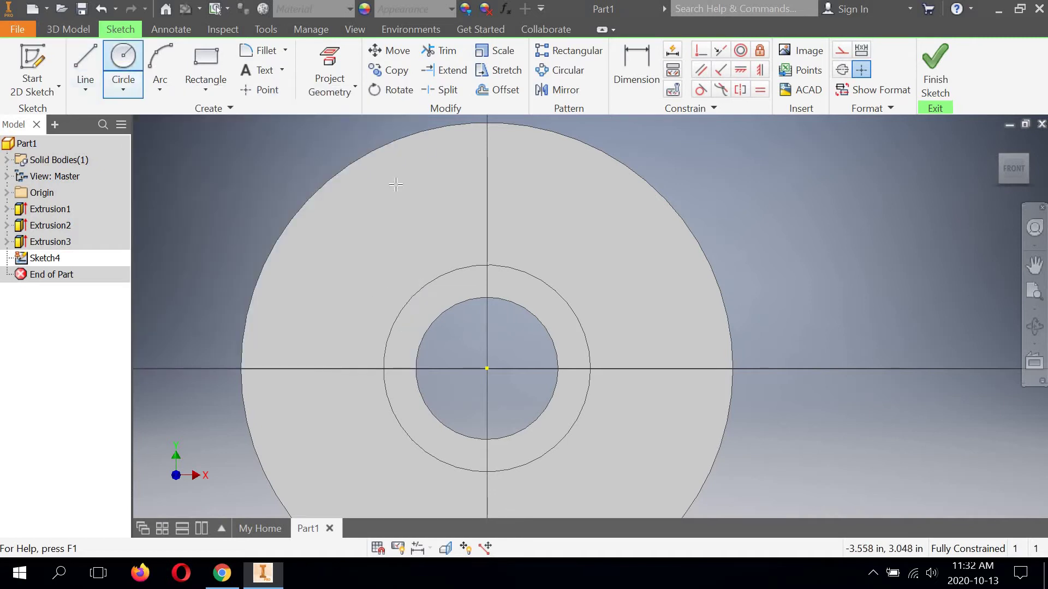
{"action": "left_click", "coordinate": [123, 59]}
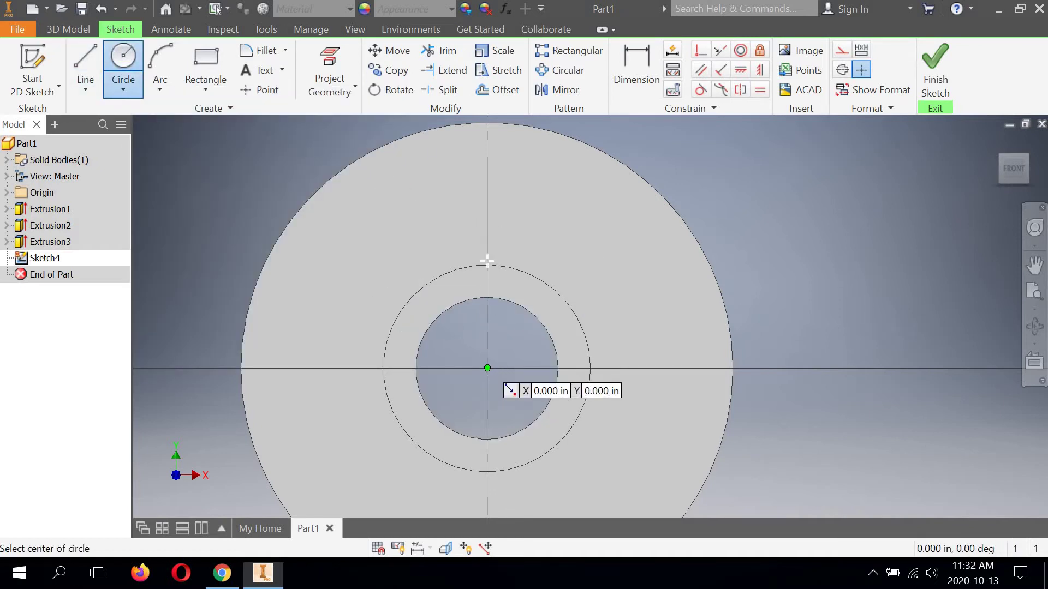
{"action": "left_click", "coordinate": [487, 220]}
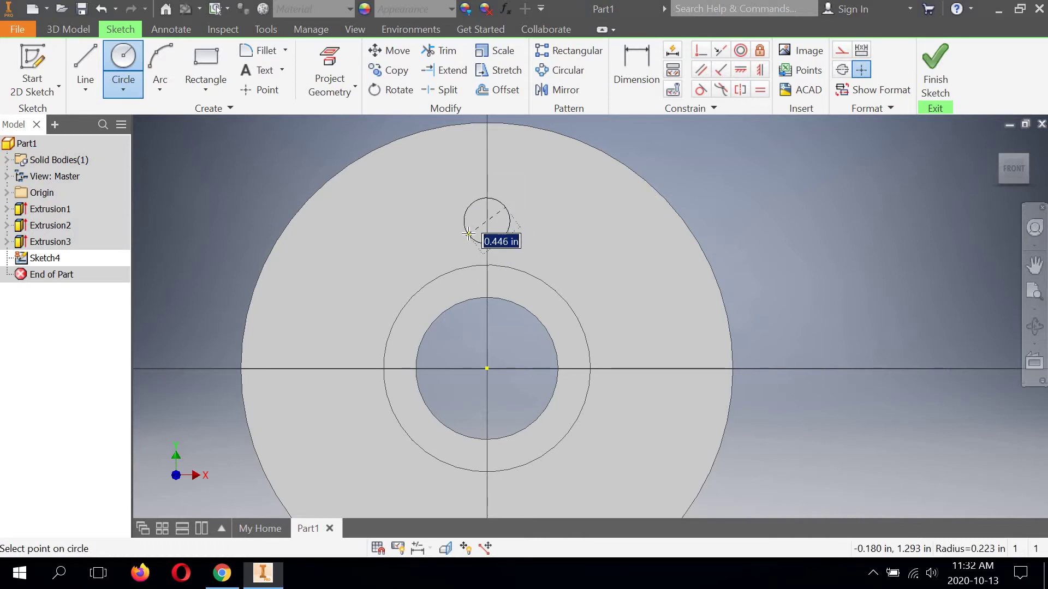
{"action": "left_click", "coordinate": [468, 234]}
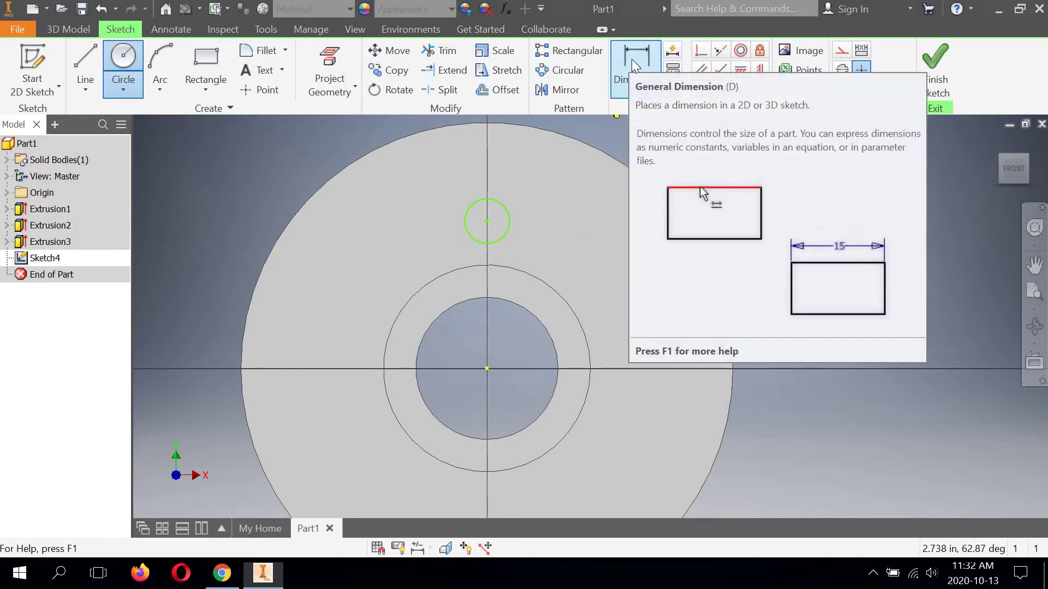
Dimension the small upper circle's diameter to 0.48 in.
{"action": "key", "text": "d"}
{"action": "left_click", "coordinate": [502, 206]}
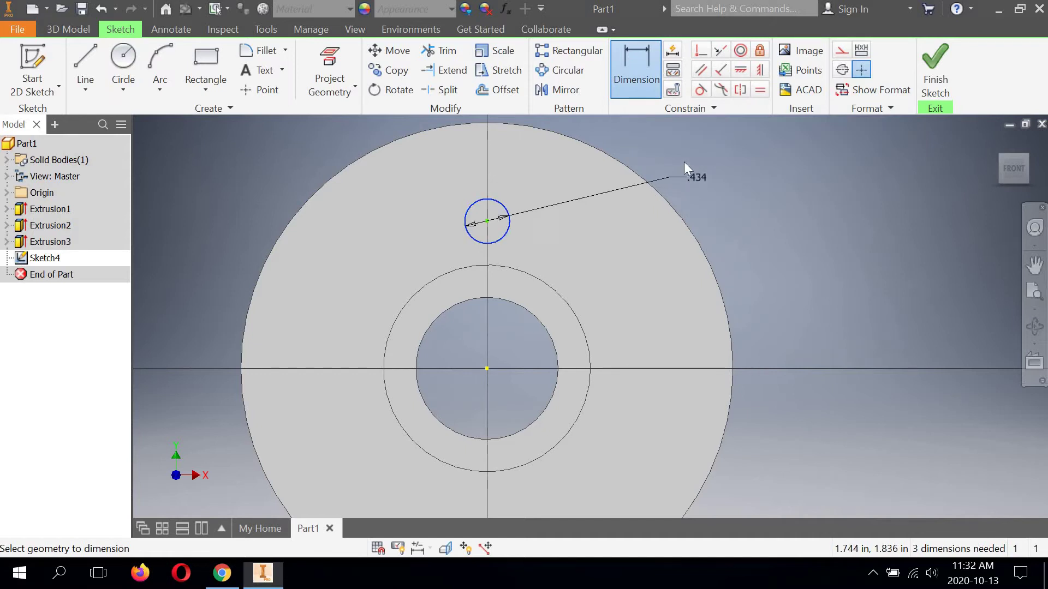
{"action": "left_click", "coordinate": [684, 162]}
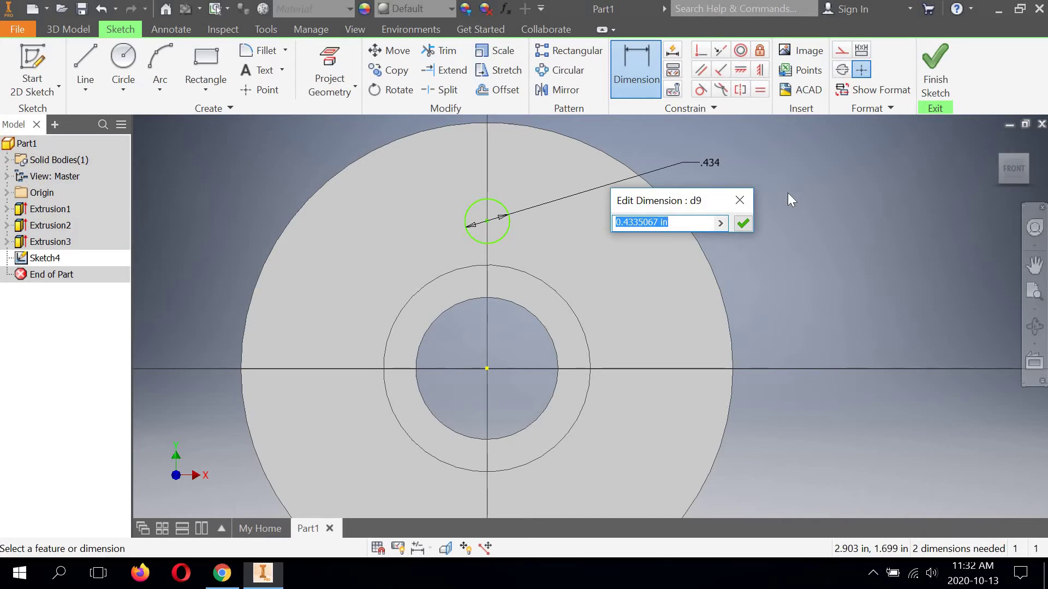
{"action": "type", "text": ".48"}
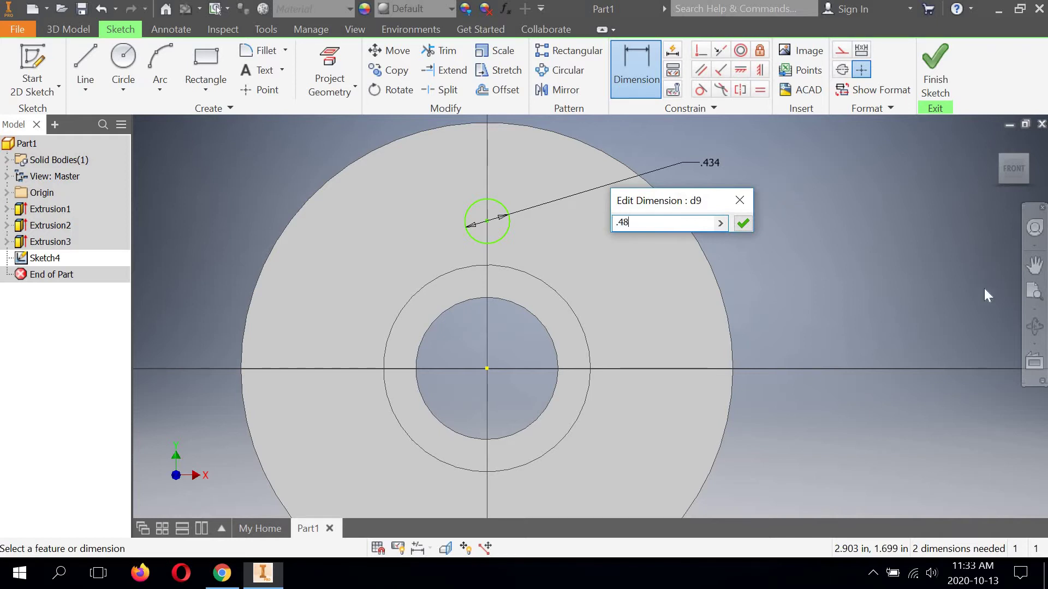
{"action": "left_click", "coordinate": [742, 223]}
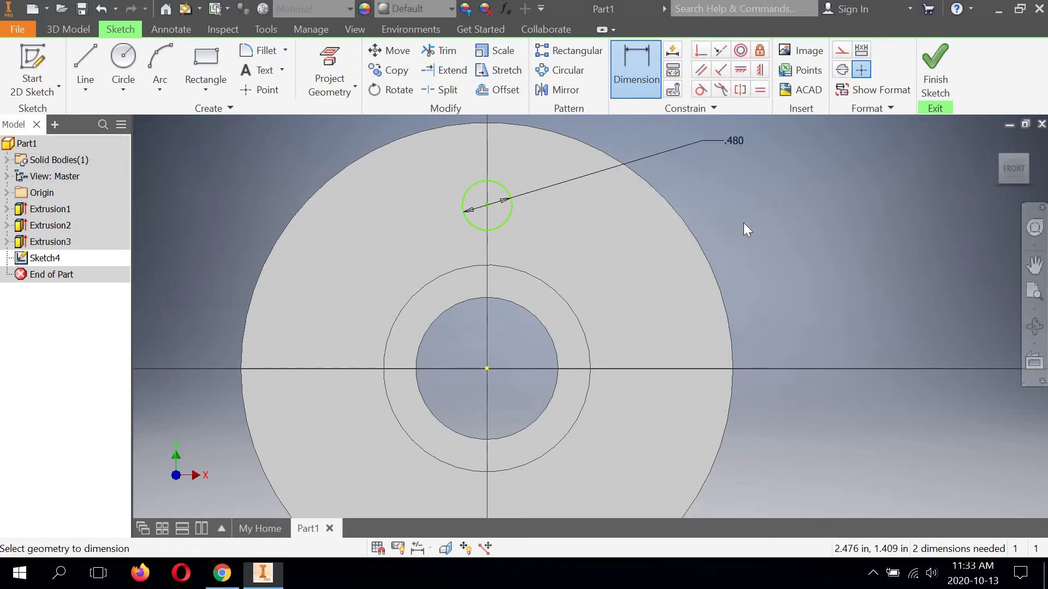
Draw the keyway's left outline from the small circle's left quadrant: down about 0.48 in, outward about 0.41 in, and down to the bore.
{"action": "middle_click_drag", "start_coordinate": [739, 202], "coordinate": [744, 211]}
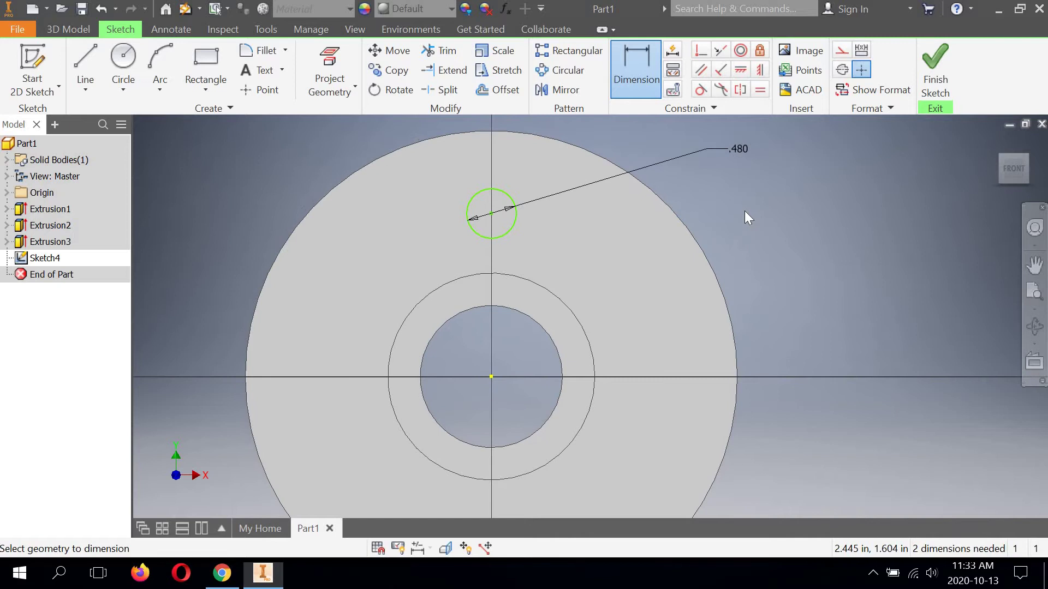
{"action": "left_click", "coordinate": [88, 54]}
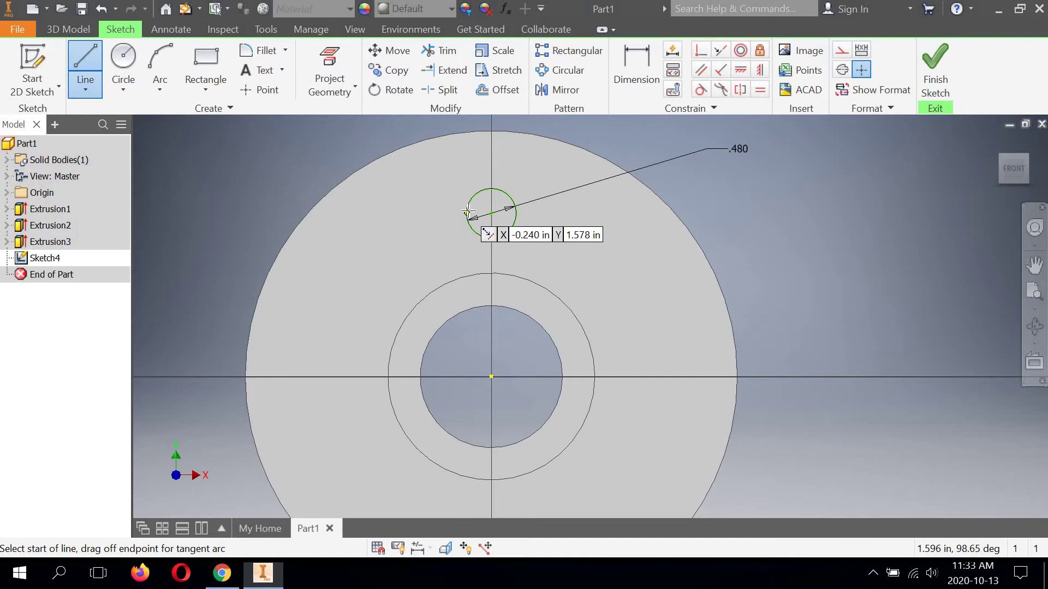
{"action": "left_click", "coordinate": [467, 217]}
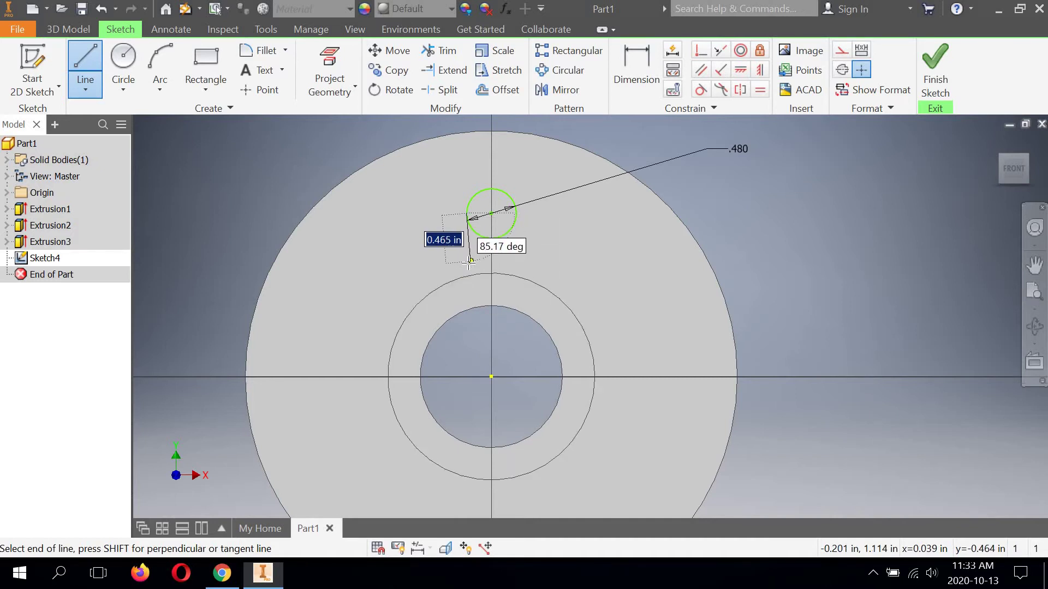
{"action": "left_click", "coordinate": [467, 263]}
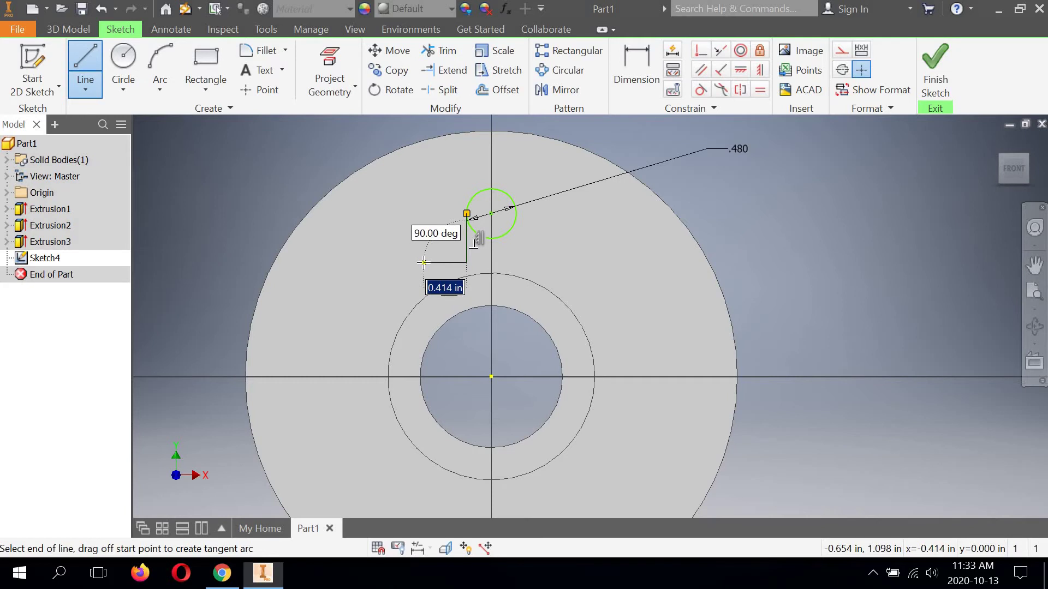
{"action": "left_click", "coordinate": [424, 263]}
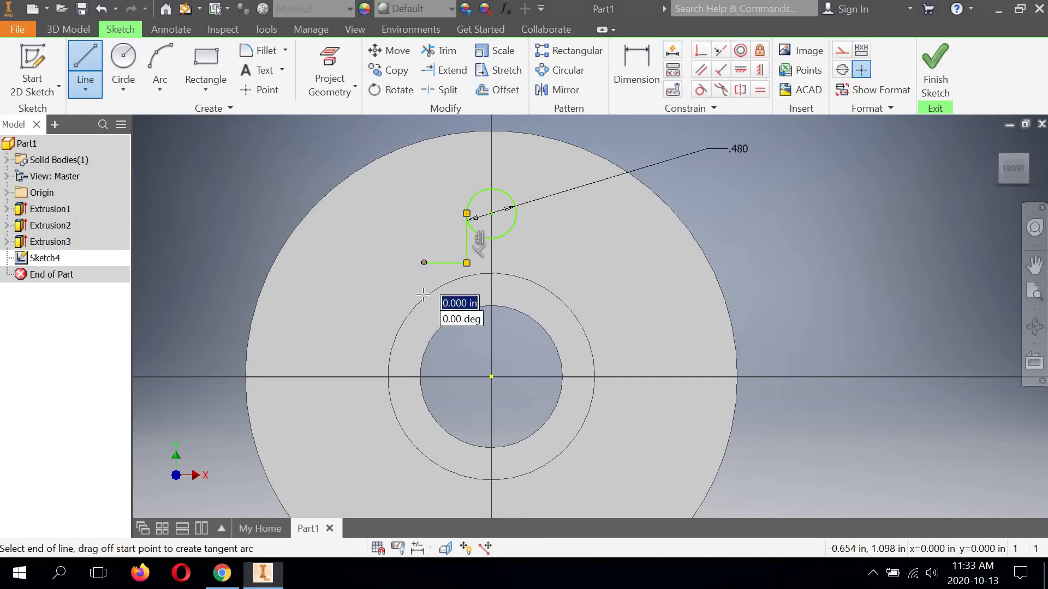
{"action": "double_click", "coordinate": [423, 356]}
{"action": "right_click", "coordinate": [519, 341]}
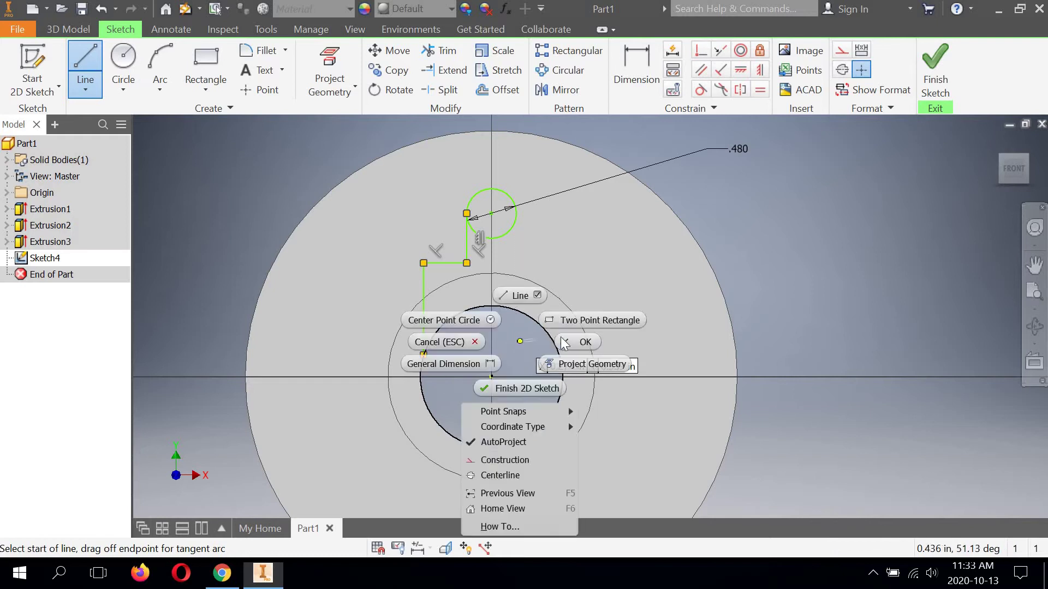
{"action": "left_click", "coordinate": [568, 342]}
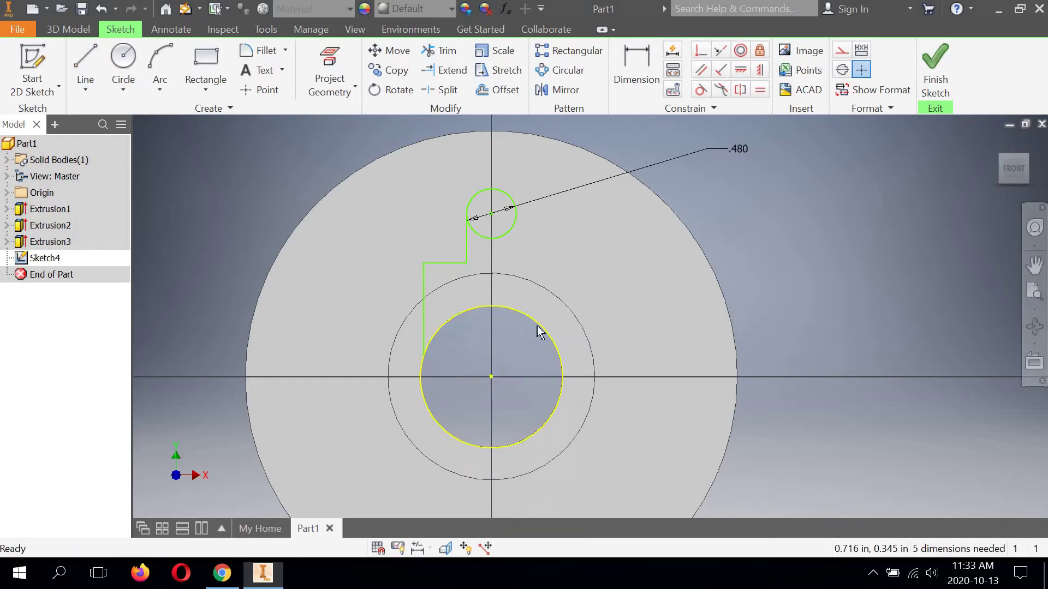
Draw the matching right outline from the circle to the bore, with a shoulder about 0.37 in wide, and trim the circle's lower half.
{"action": "right_click", "coordinate": [605, 127]}
{"action": "key", "text": "Escape"}
{"action": "left_click", "coordinate": [81, 60]}
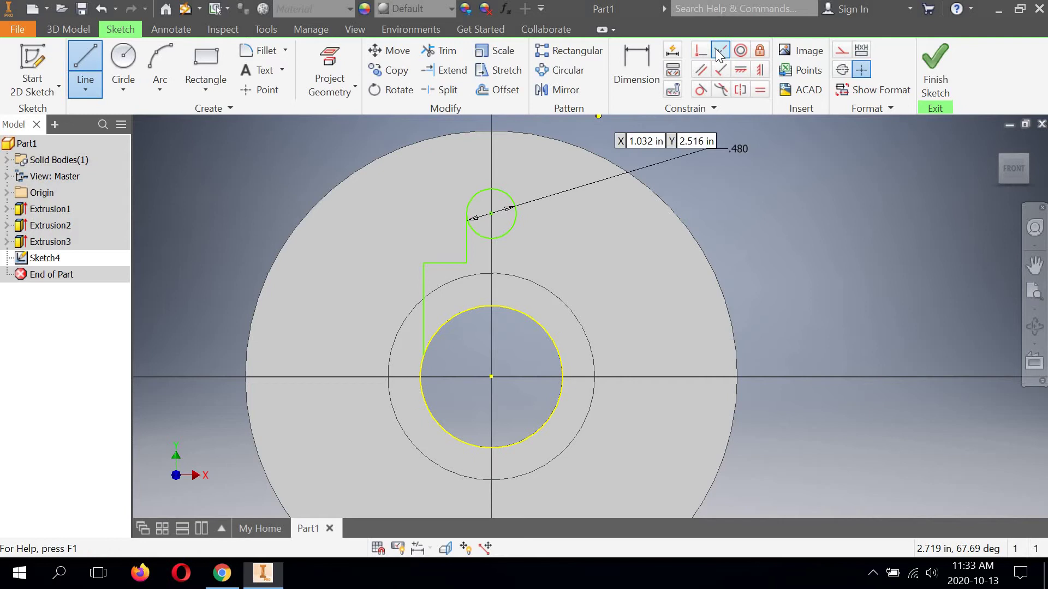
{"action": "left_click", "coordinate": [516, 213]}
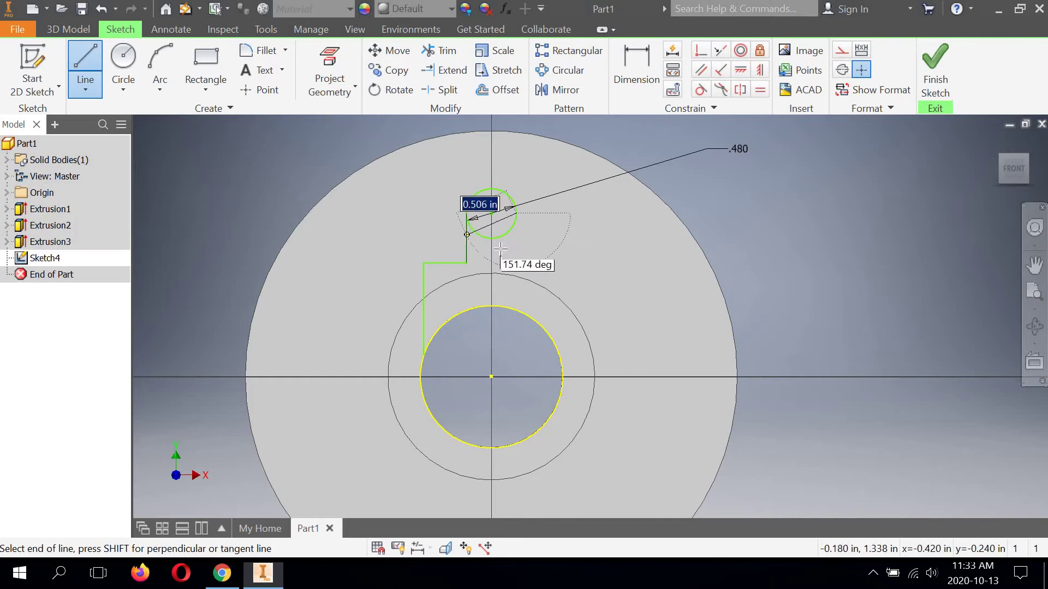
{"action": "left_click", "coordinate": [517, 262]}
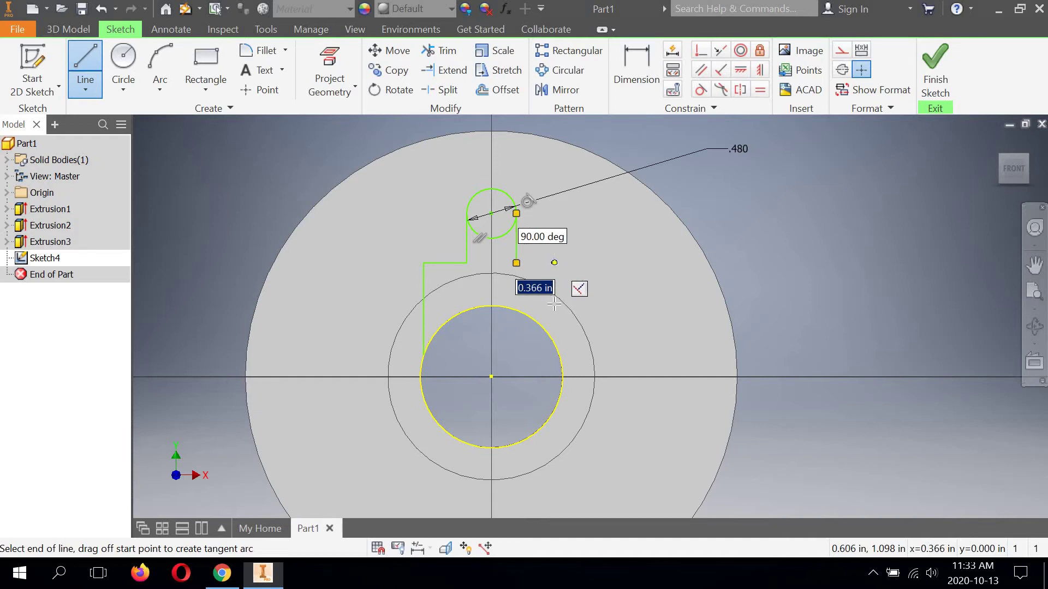
{"action": "left_click", "coordinate": [555, 263]}
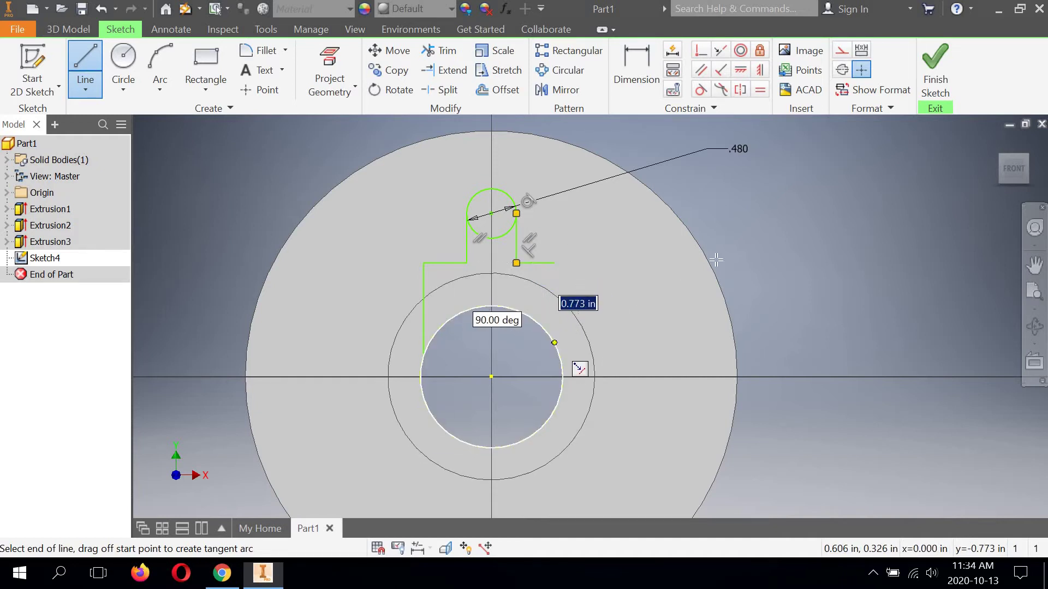
{"action": "double_click", "coordinate": [555, 343]}
{"action": "right_click", "coordinate": [775, 223]}
{"action": "left_click", "coordinate": [764, 171]}
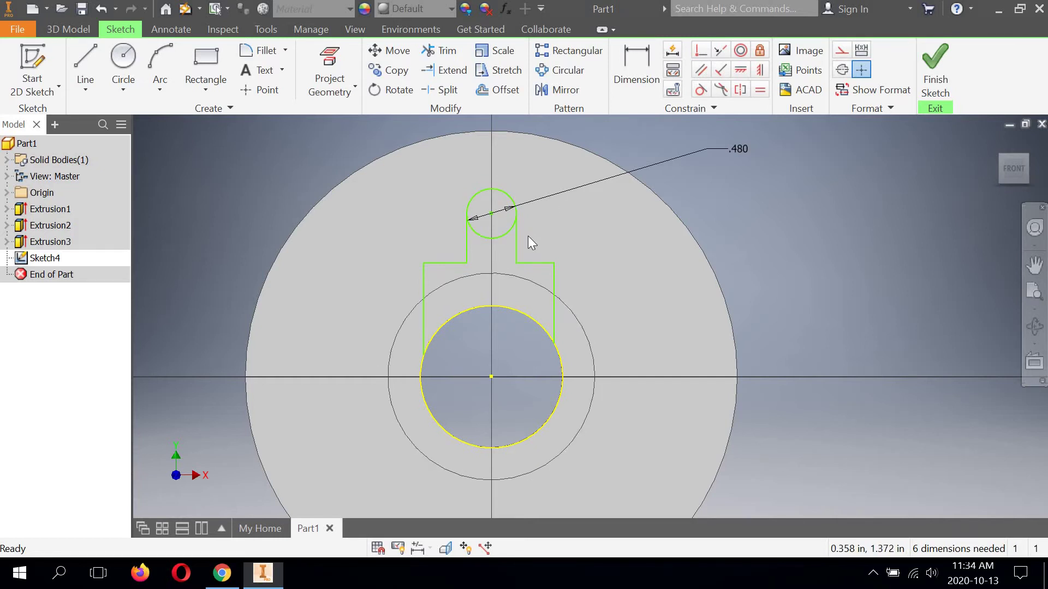
{"action": "left_click", "coordinate": [439, 52]}
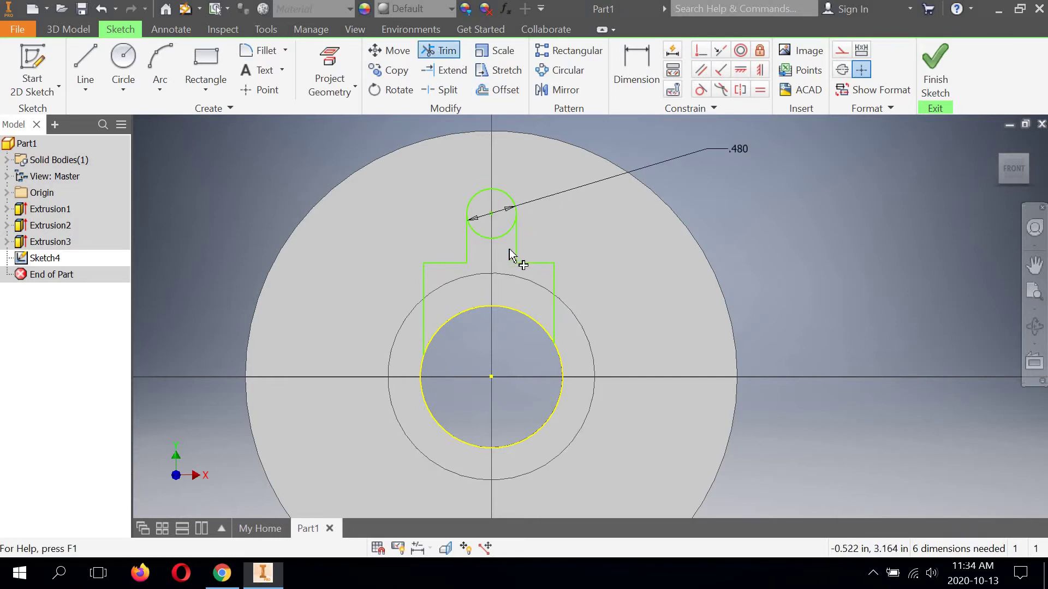
{"action": "left_click", "coordinate": [501, 235]}
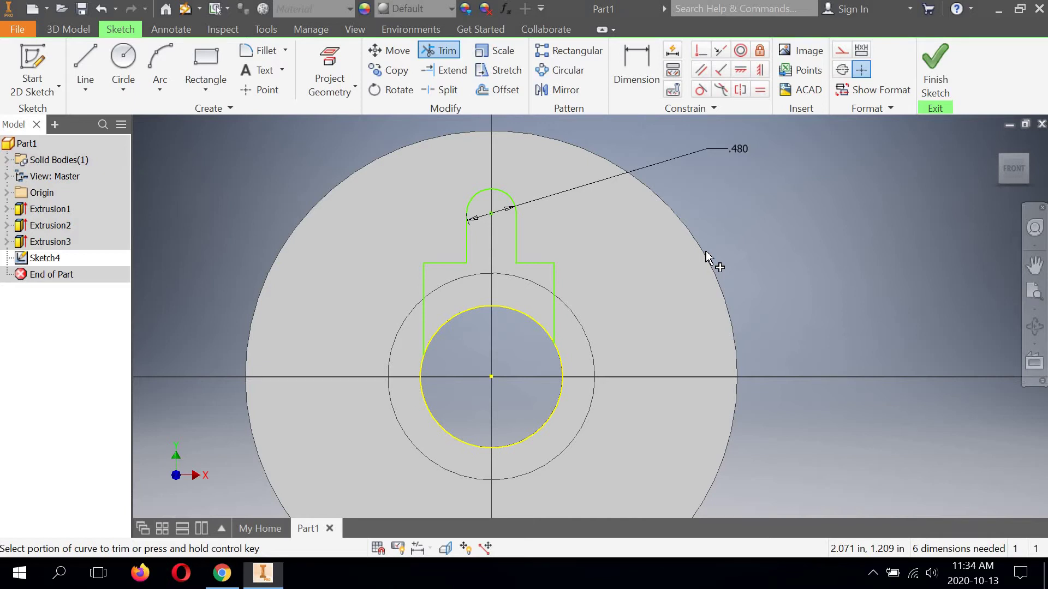
Dimension the keyway's horizontal shoulder at 1.243 in above the bore center.
{"action": "left_click", "coordinate": [636, 56]}
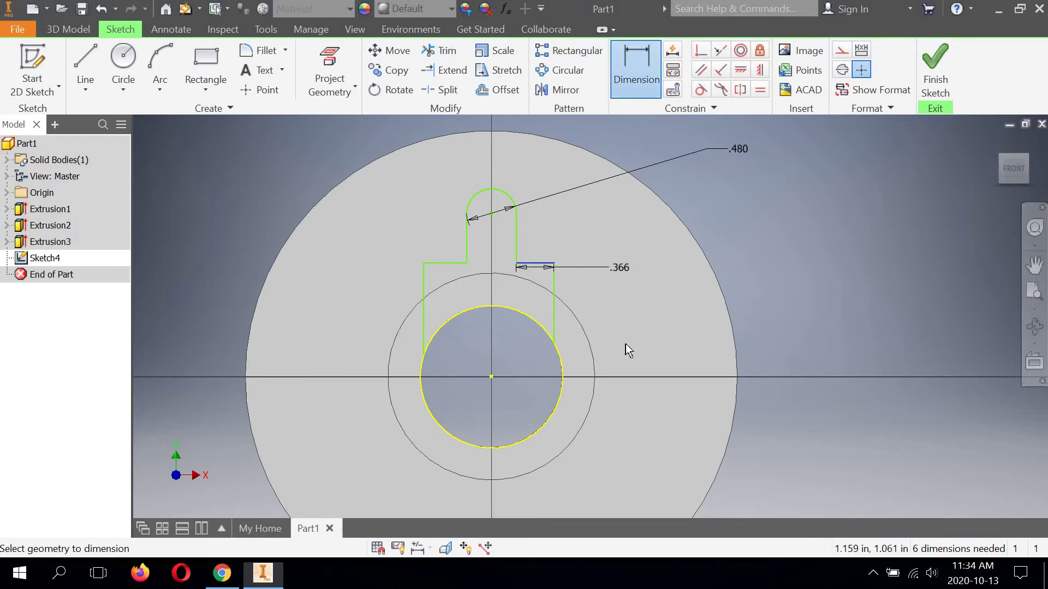
{"action": "left_click", "coordinate": [491, 377]}
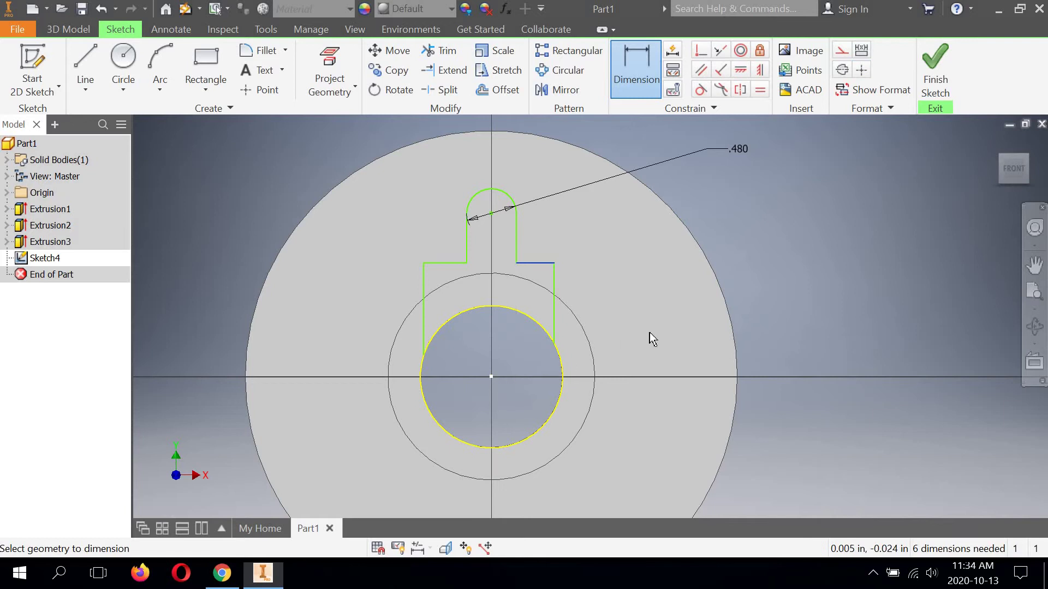
{"action": "left_click", "coordinate": [769, 319]}
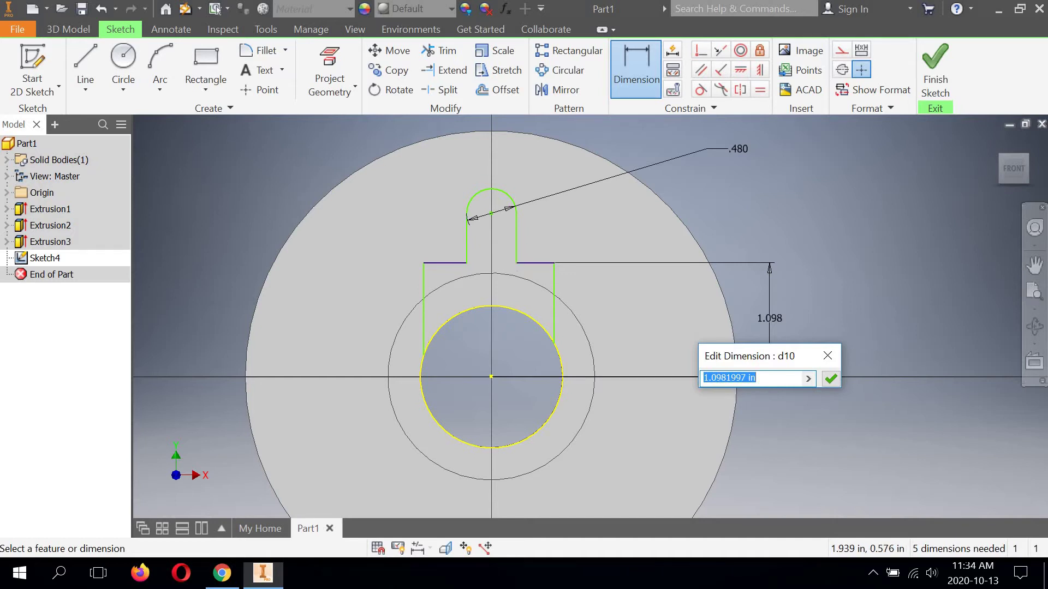
{"action": "type", "text": "1.243"}
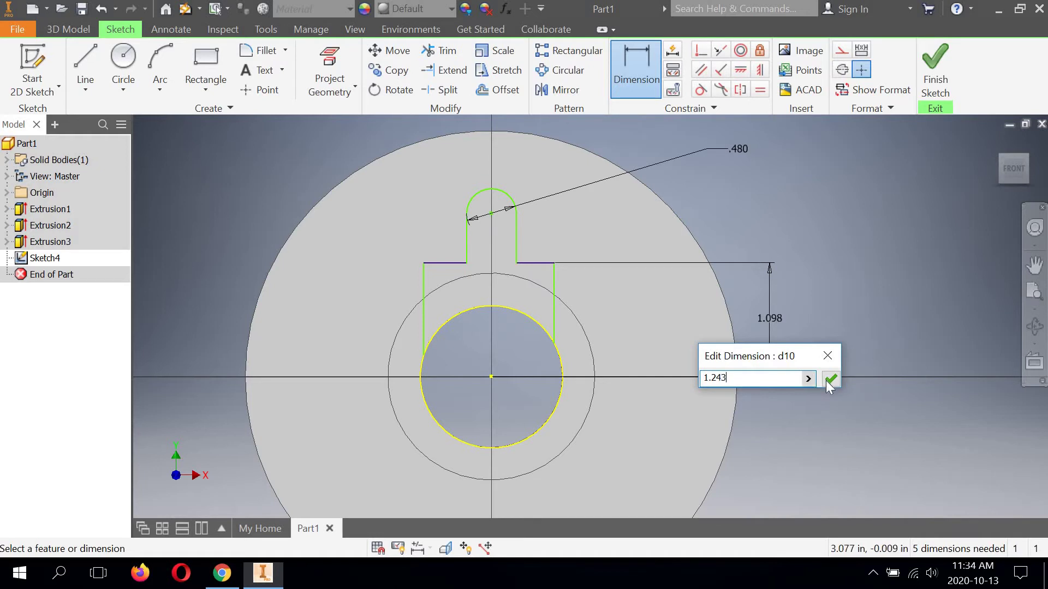
{"action": "left_click", "coordinate": [829, 380]}
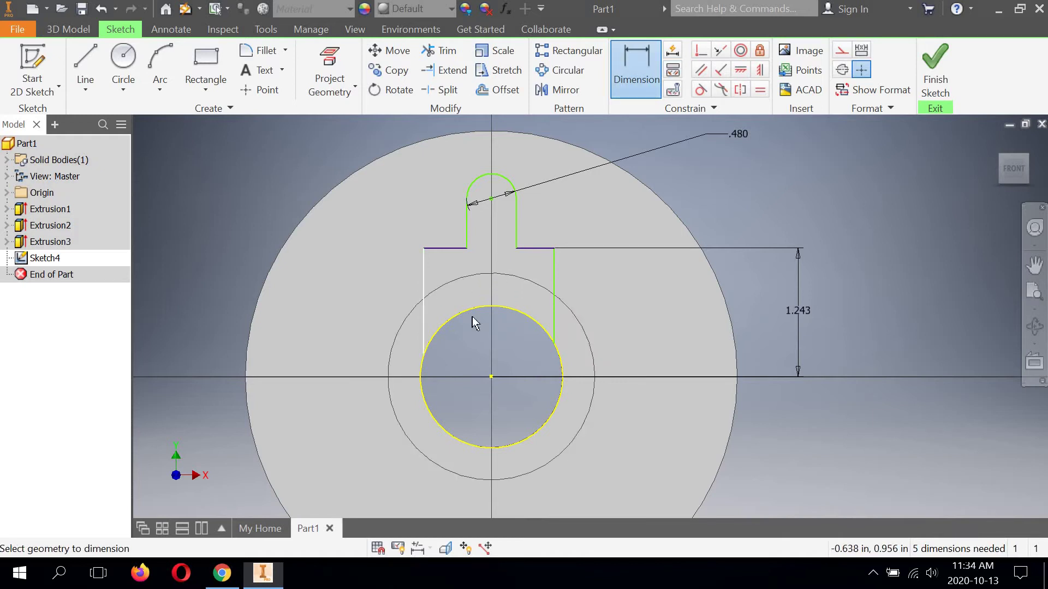
Dimension the wide keyway section's left and right vertical sides at 0.56 in each from the bore center.
{"action": "left_click", "coordinate": [492, 377]}
{"action": "left_click", "coordinate": [474, 372]}
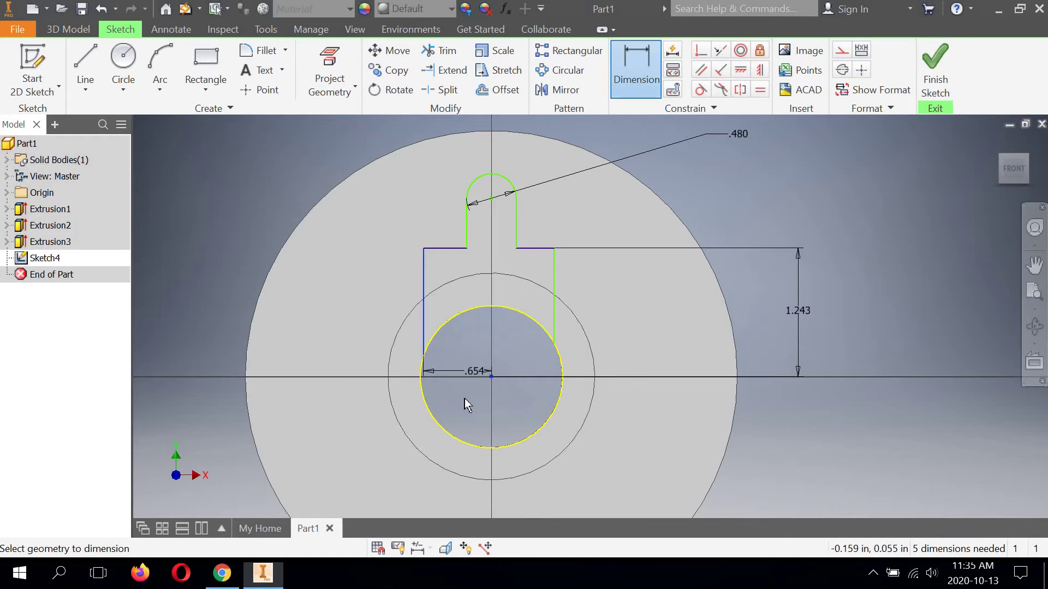
{"action": "left_click", "coordinate": [462, 394]}
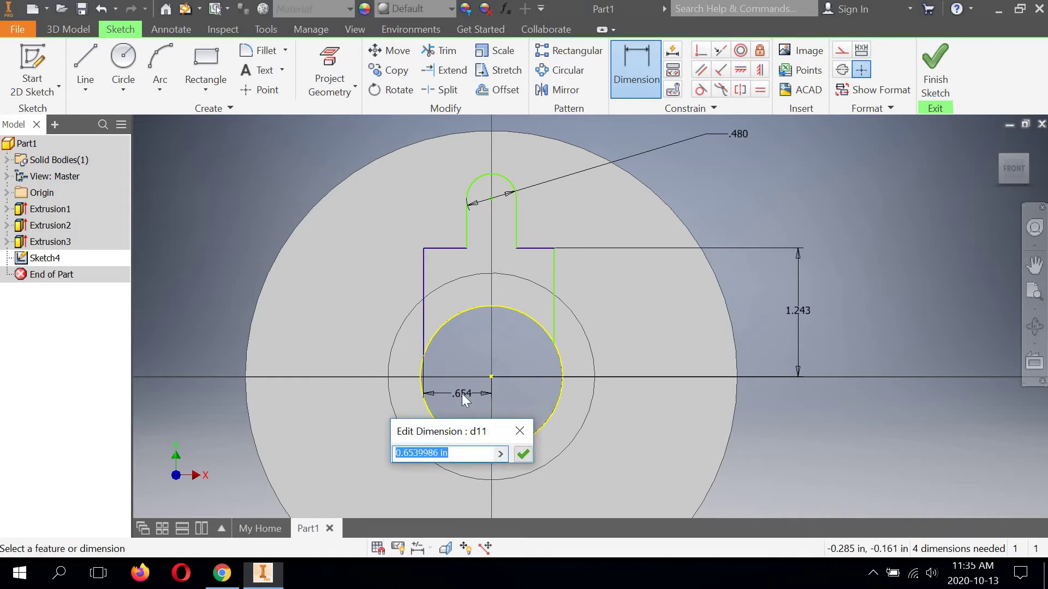
{"action": "type", "text": ".56"}
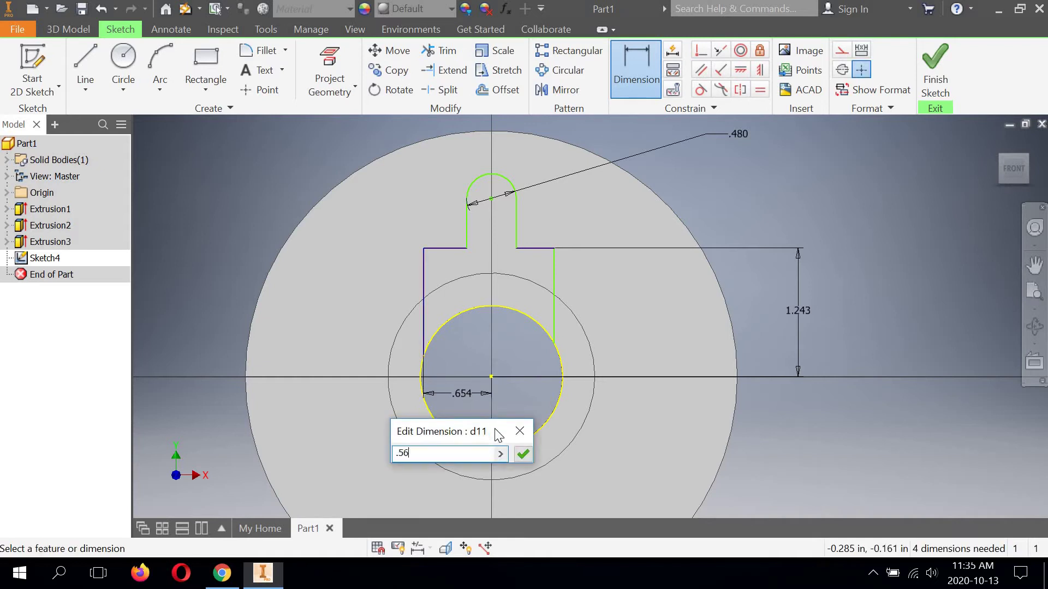
{"action": "left_click", "coordinate": [522, 454]}
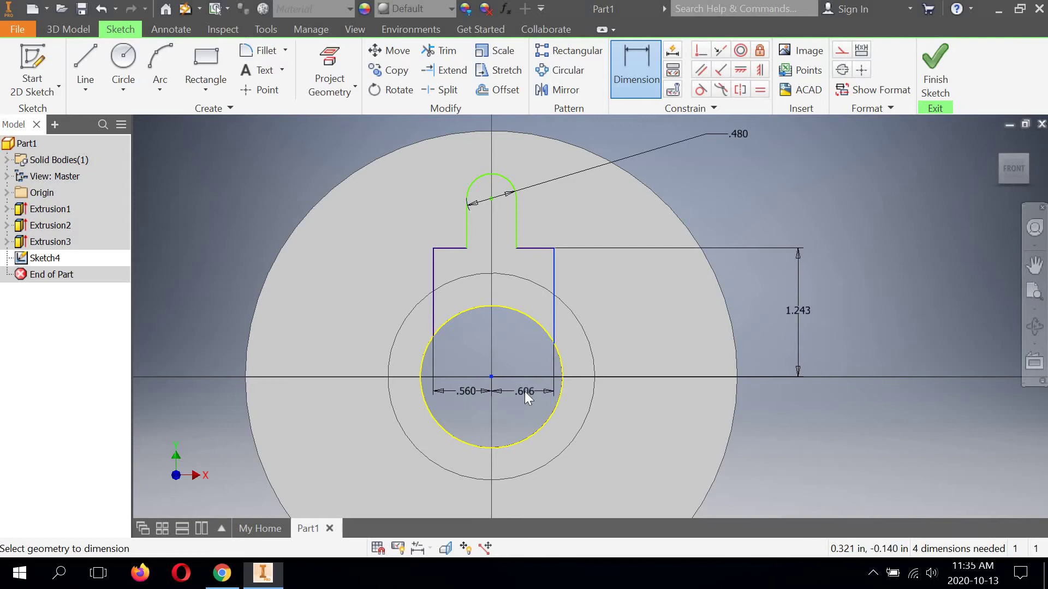
{"action": "left_click", "coordinate": [525, 391]}
{"action": "type", "text": "."}
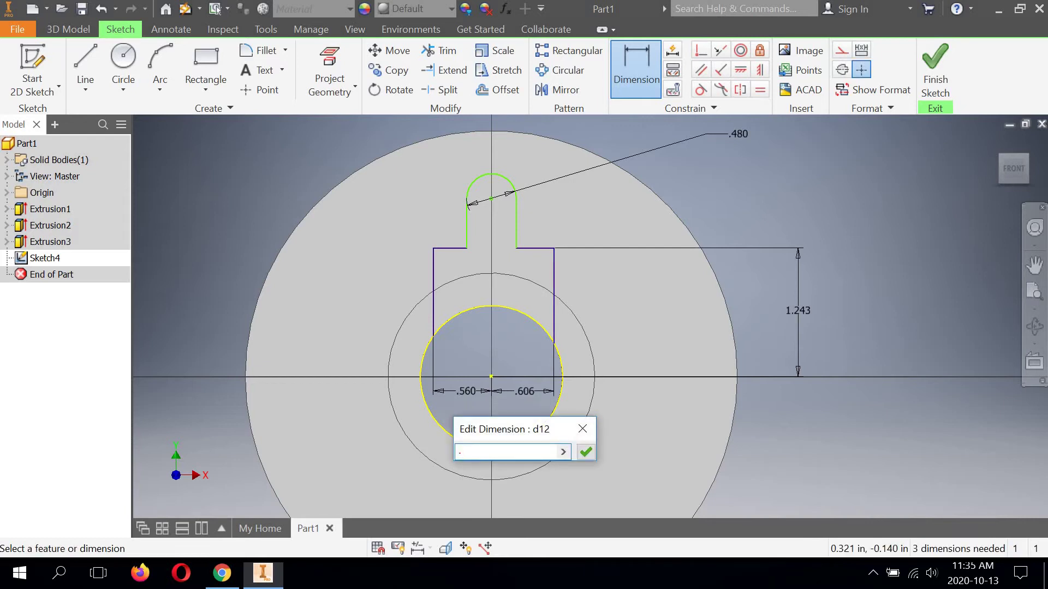
{"action": "type", "text": "56"}
{"action": "left_click", "coordinate": [586, 451]}
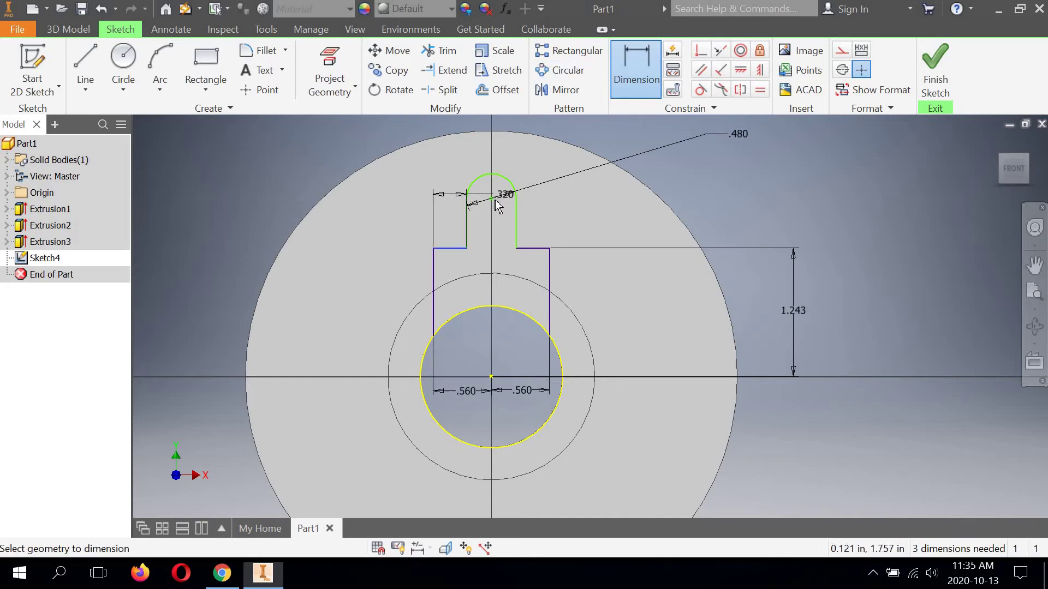
Dimension the vertical distance from the keyway's shoulder to the upper arc's center at 0.42 in.
{"action": "left_click", "coordinate": [491, 198]}
{"action": "left_click", "coordinate": [227, 216]}
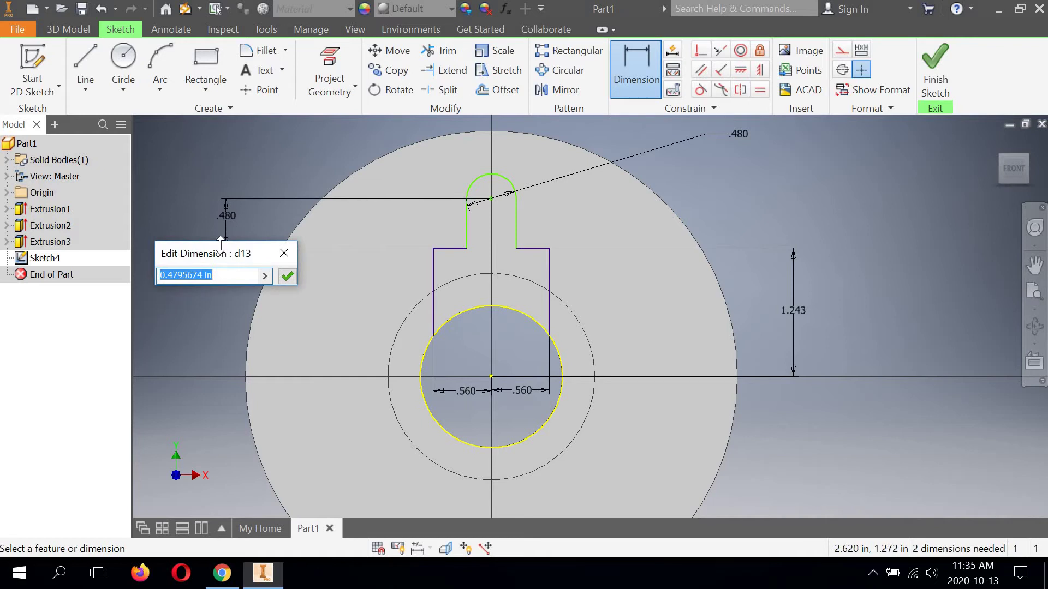
{"action": "type", "text": ".42"}
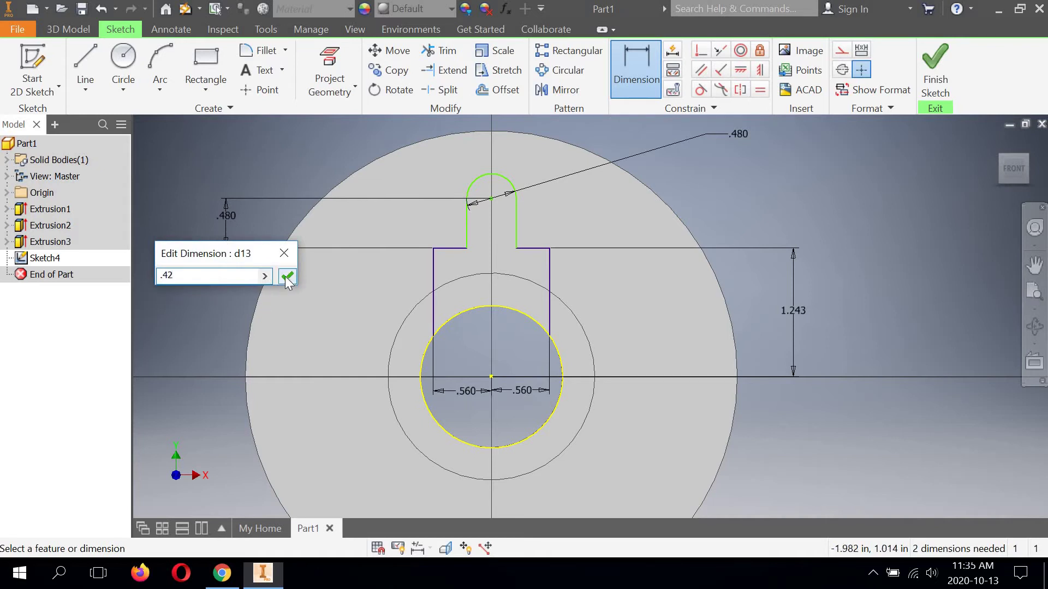
{"action": "left_click", "coordinate": [280, 271]}
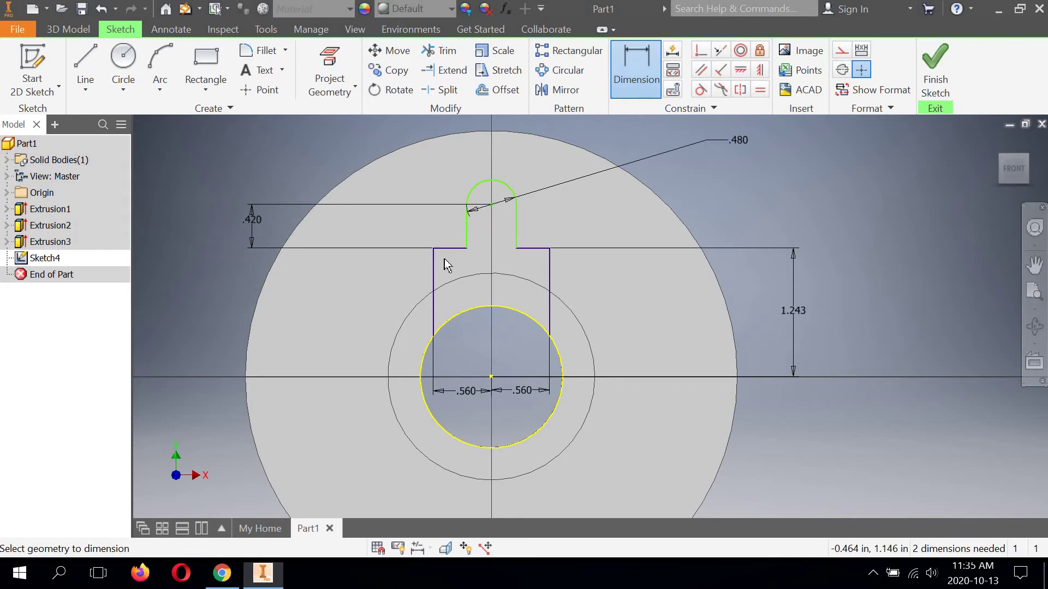
{"action": "left_click", "coordinate": [458, 249]}
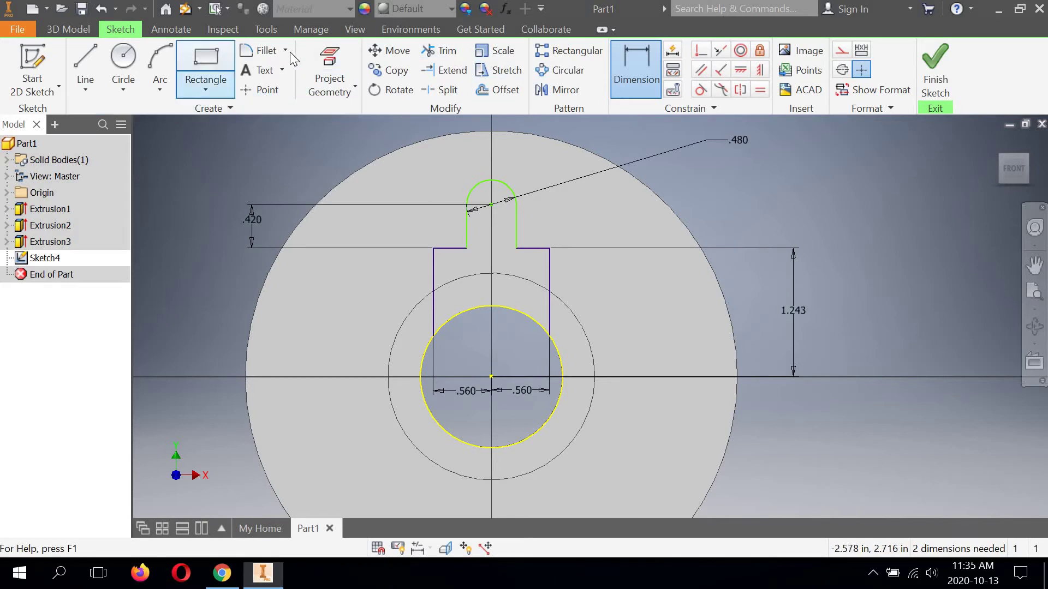
Round the two outer corners of the keyway's wide section with 0.120 in sketch fillets.
{"action": "left_click", "coordinate": [263, 51]}
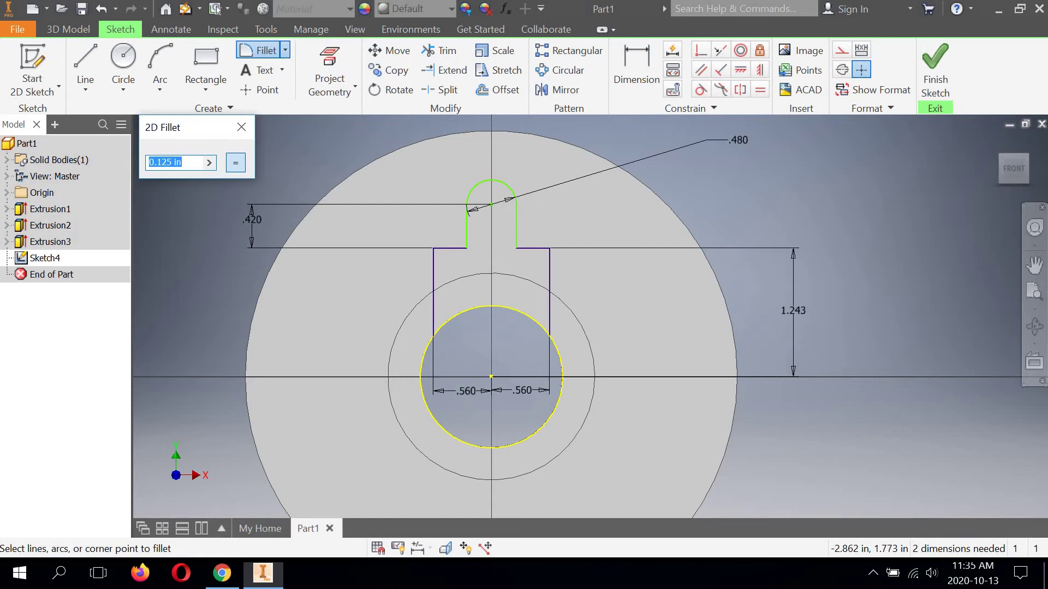
{"action": "type", "text": ".120"}
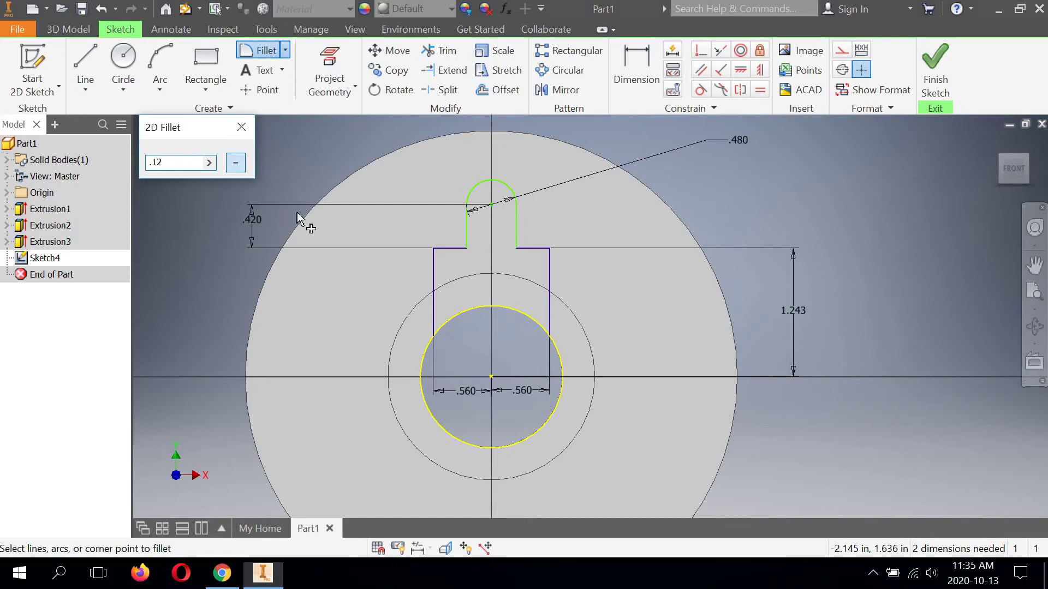
{"action": "left_click", "coordinate": [434, 262]}
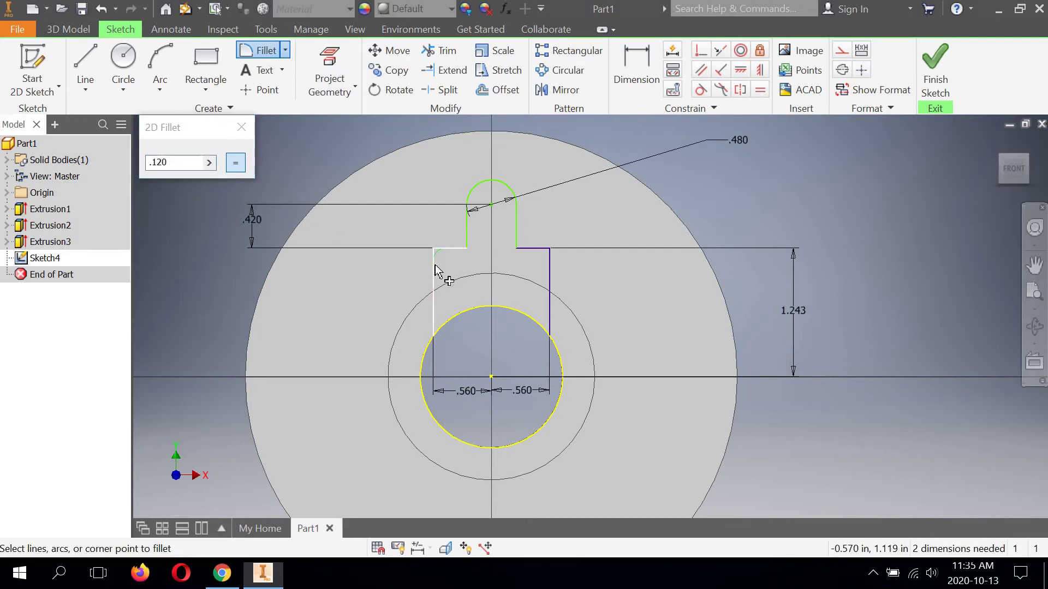
{"action": "left_click", "coordinate": [448, 248]}
{"action": "left_click", "coordinate": [534, 249]}
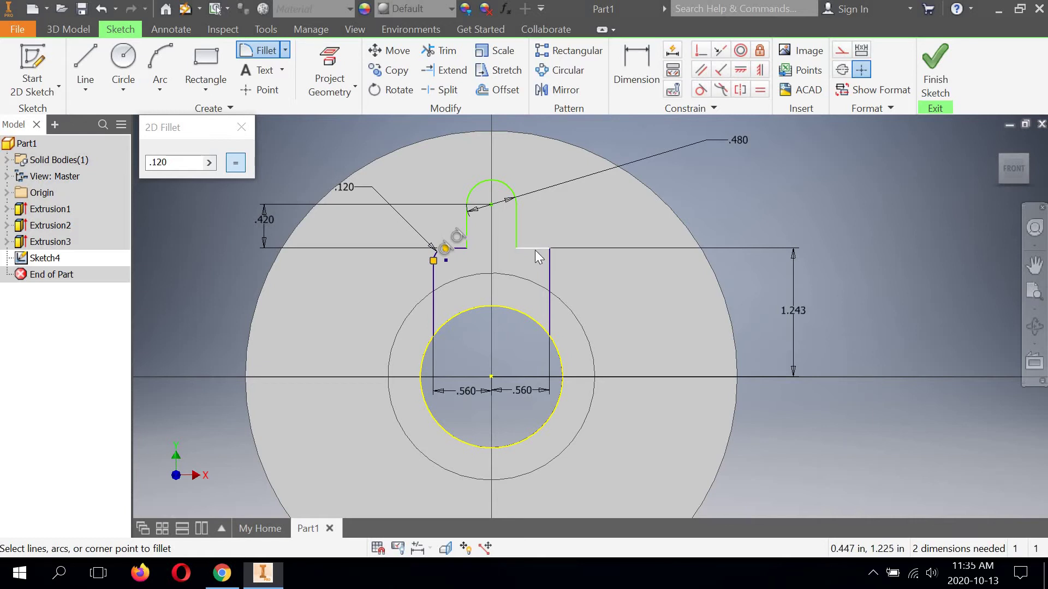
{"action": "left_click", "coordinate": [549, 276]}
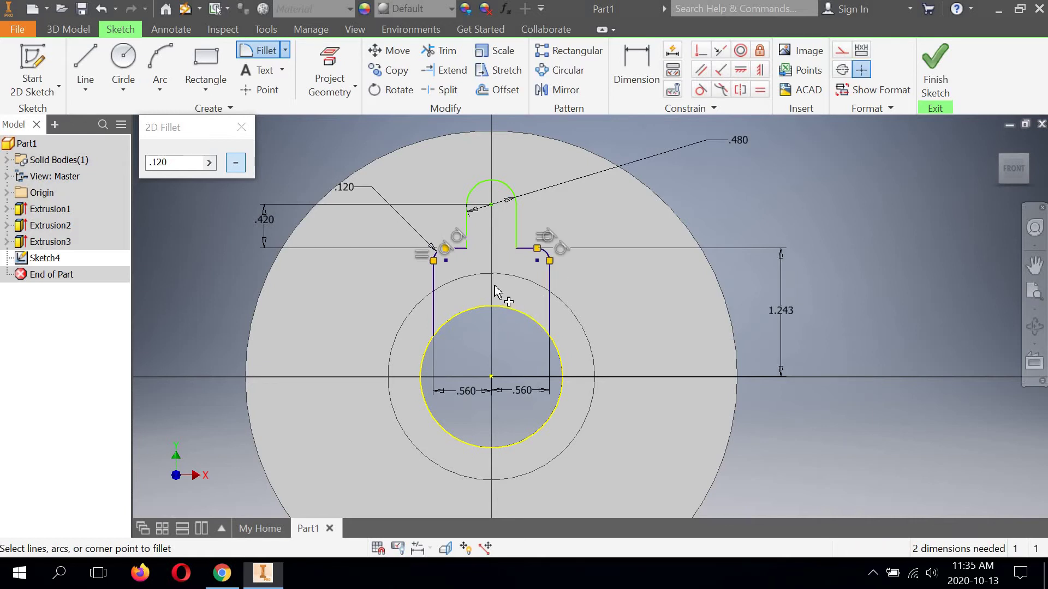
Dimension the narrow keyway slot's left and right vertical sides at 0.240 in each from the bore center.
{"action": "key", "text": "d"}
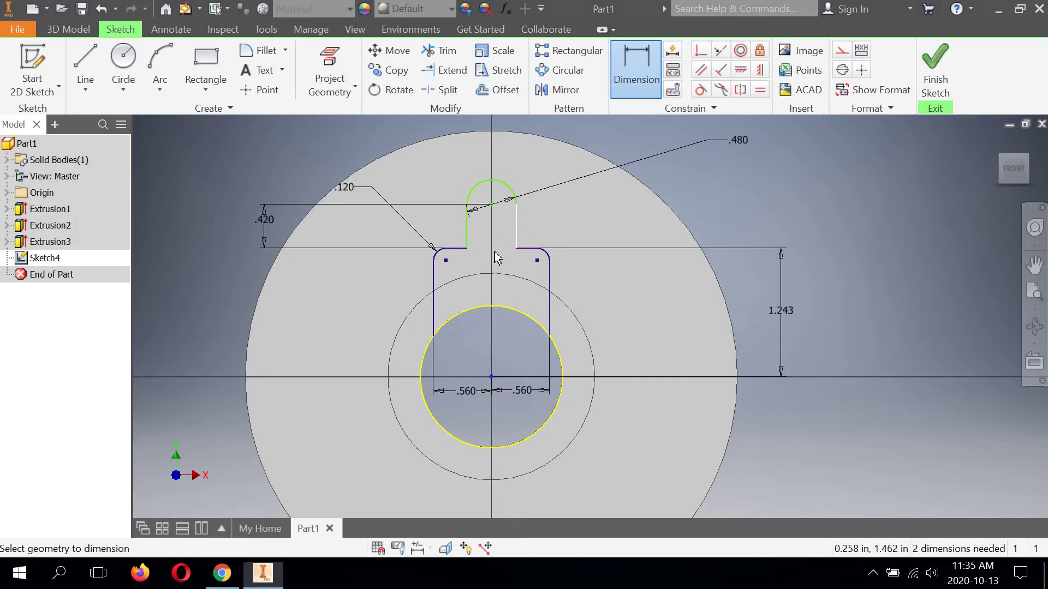
{"action": "left_click", "coordinate": [501, 334]}
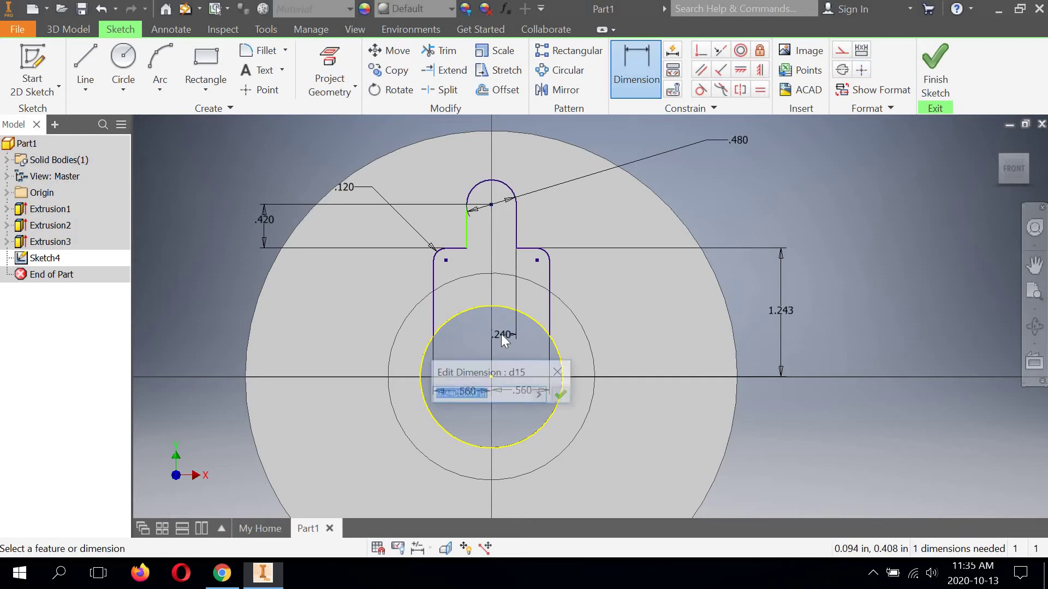
{"action": "left_click", "coordinate": [562, 395]}
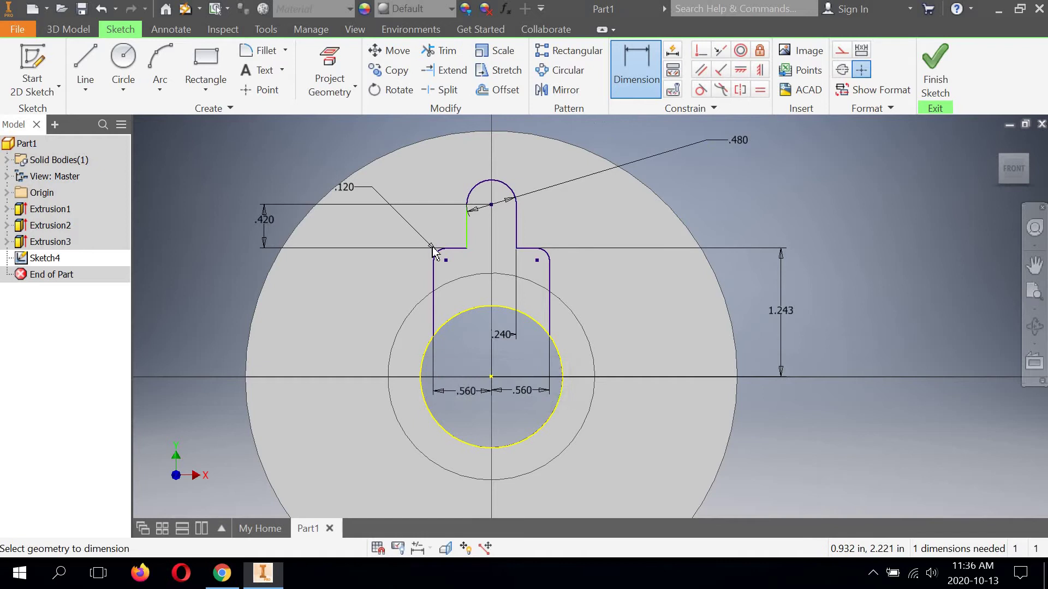
{"action": "left_click", "coordinate": [465, 229]}
{"action": "left_click", "coordinate": [491, 376]}
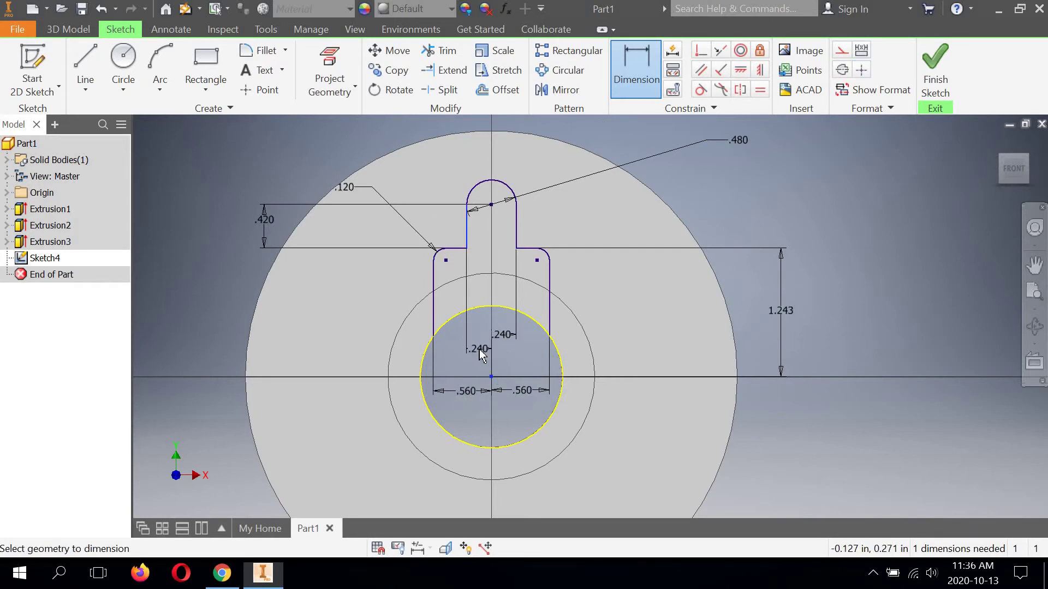
{"action": "left_click", "coordinate": [480, 355]}
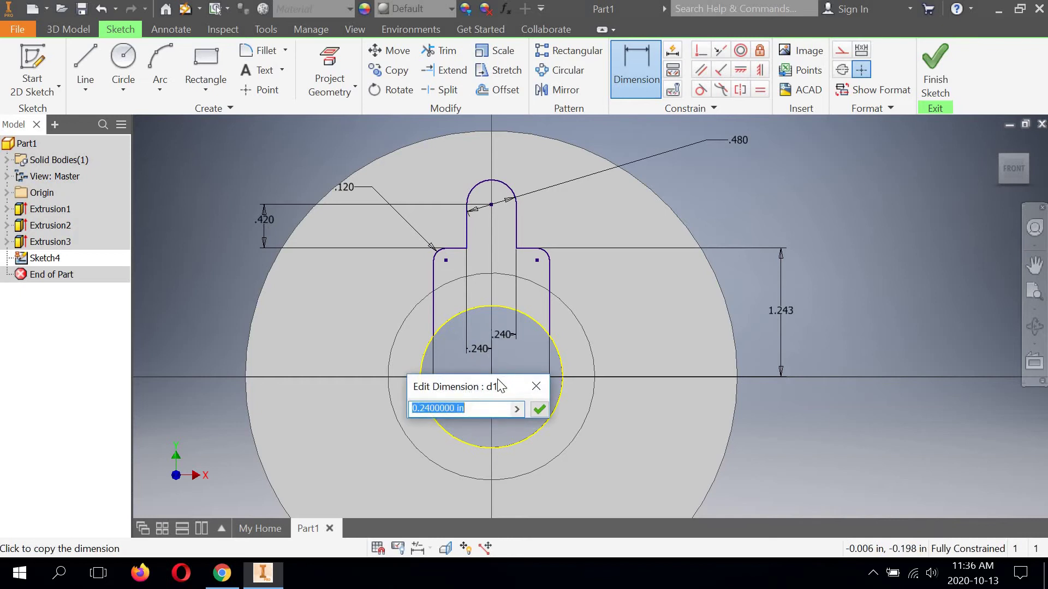
{"action": "left_click_drag", "start_coordinate": [451, 377], "coordinate": [311, 355]}
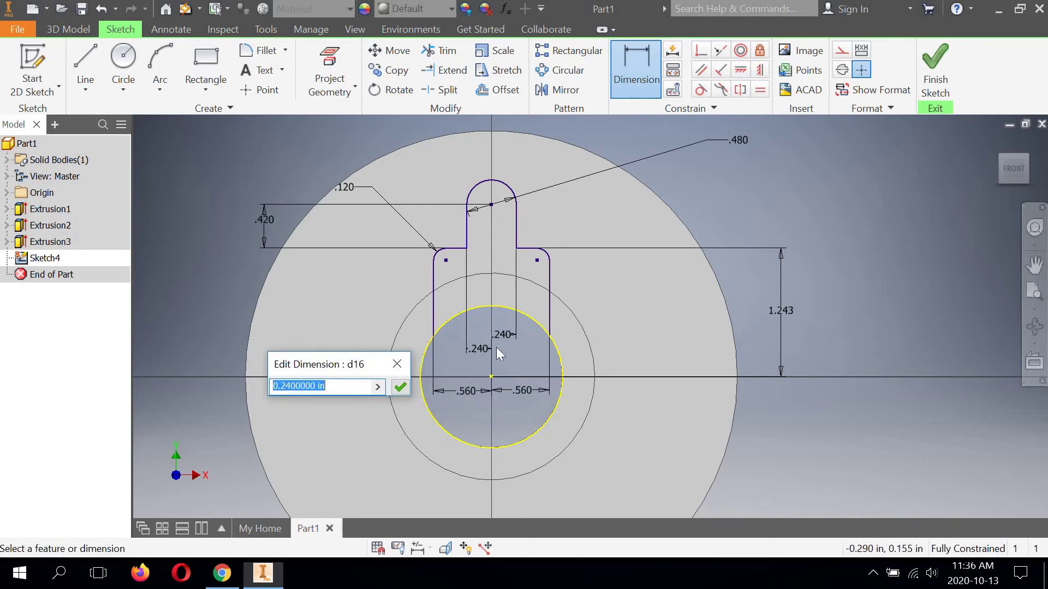
{"action": "left_click", "coordinate": [401, 387]}
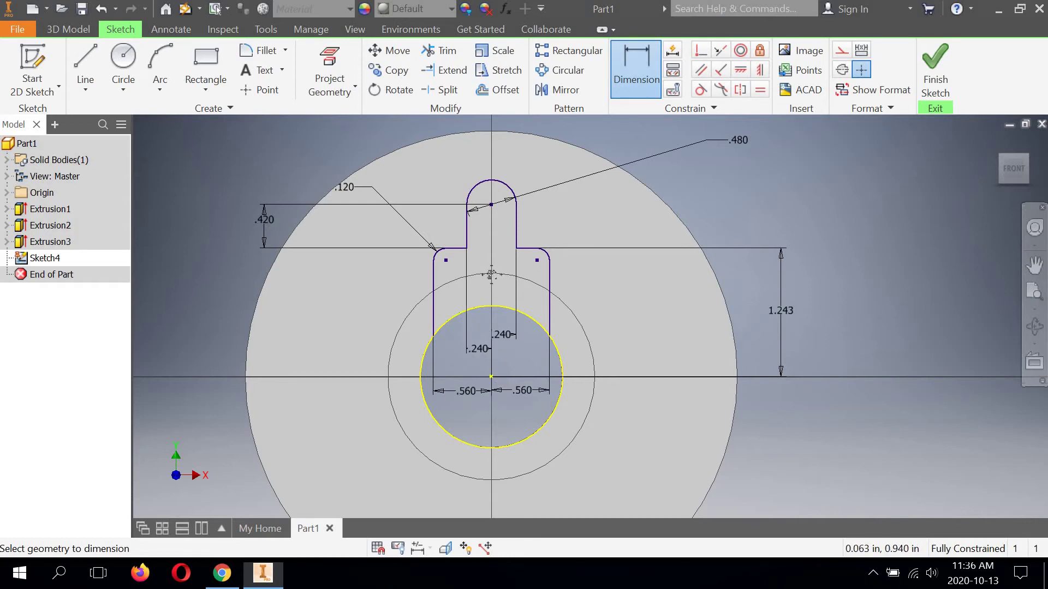
Sketch a circle slightly smaller than the bore, with its center just off the bore's center.
{"action": "middle_click_drag", "start_coordinate": [489, 276], "coordinate": [483, 270]}
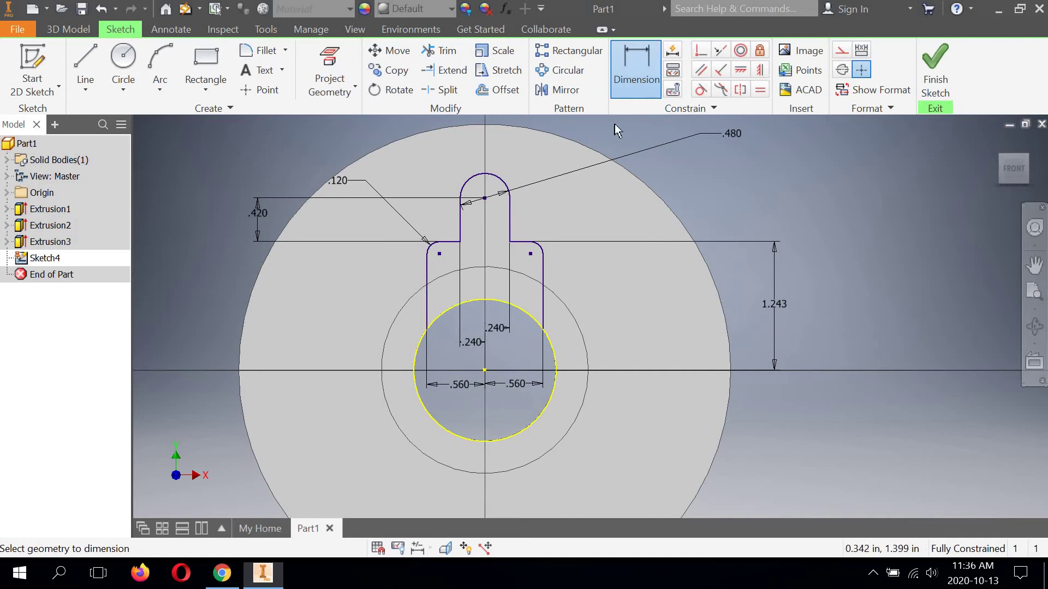
{"action": "left_click", "coordinate": [124, 56]}
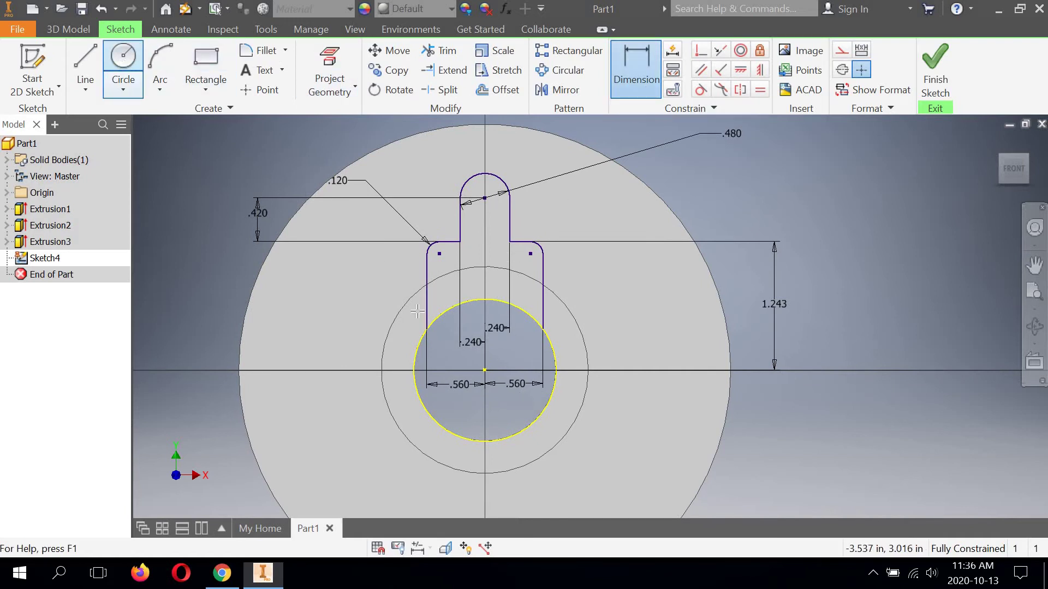
{"action": "left_click", "coordinate": [503, 363]}
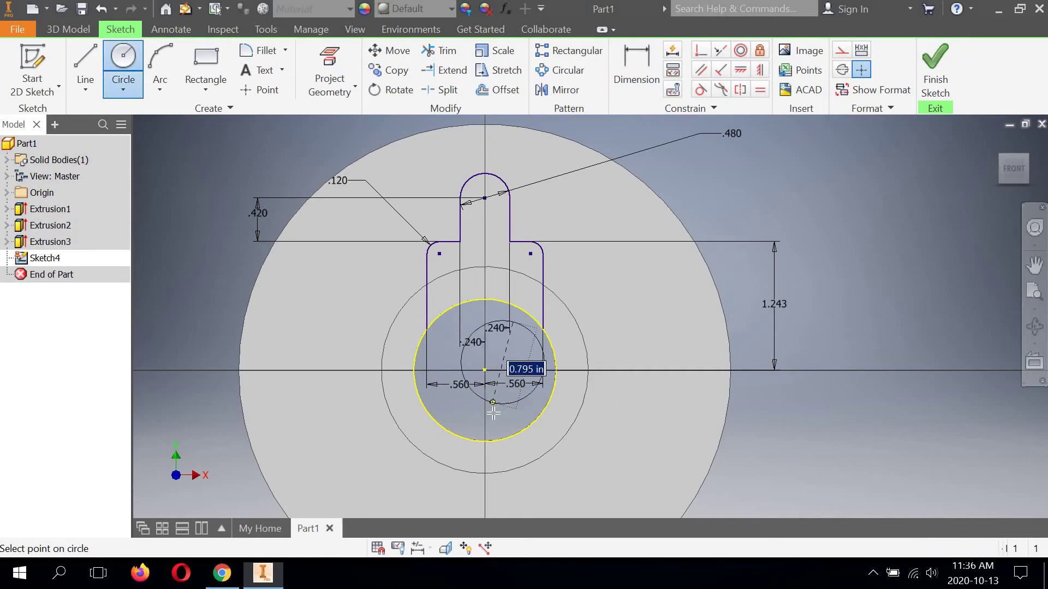
{"action": "left_click", "coordinate": [543, 401]}
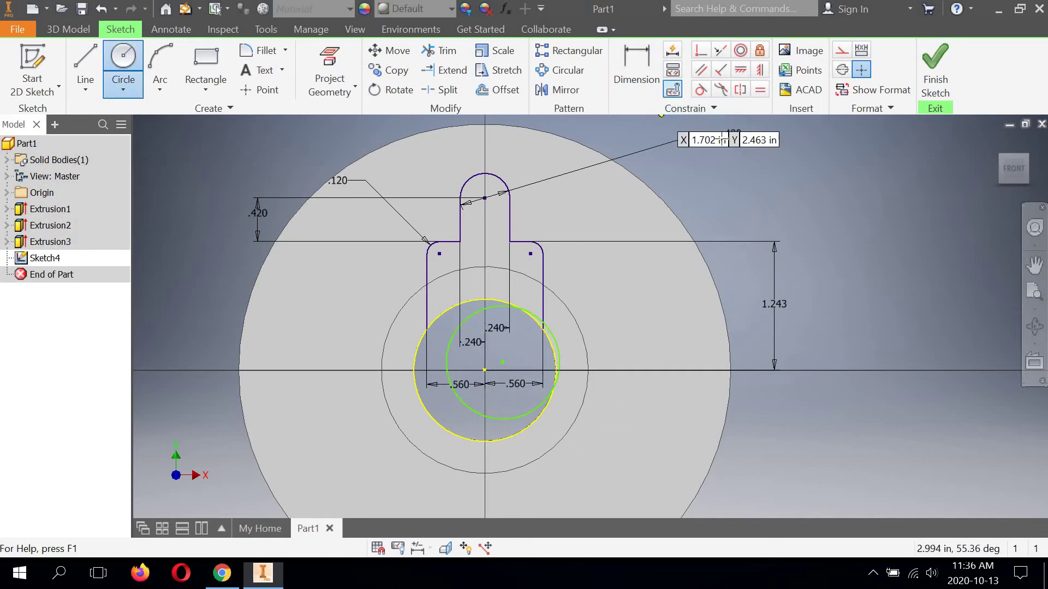
{"action": "right_click", "coordinate": [744, 159]}
{"action": "key", "text": "Escape"}
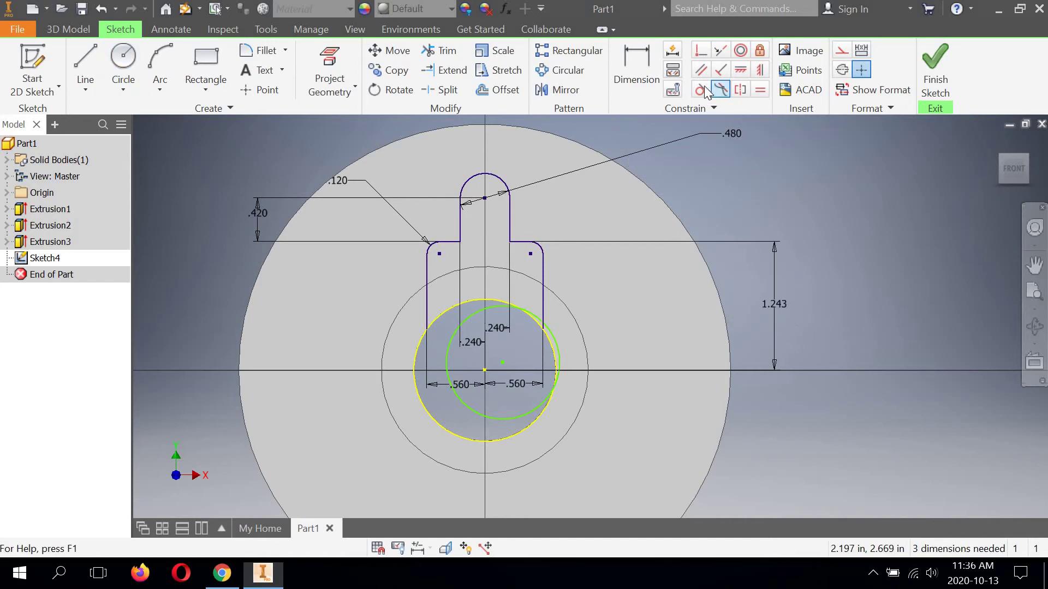
Constrain the new circle to be concentric with the bore edge and equal to it in size.
{"action": "left_click", "coordinate": [741, 52]}
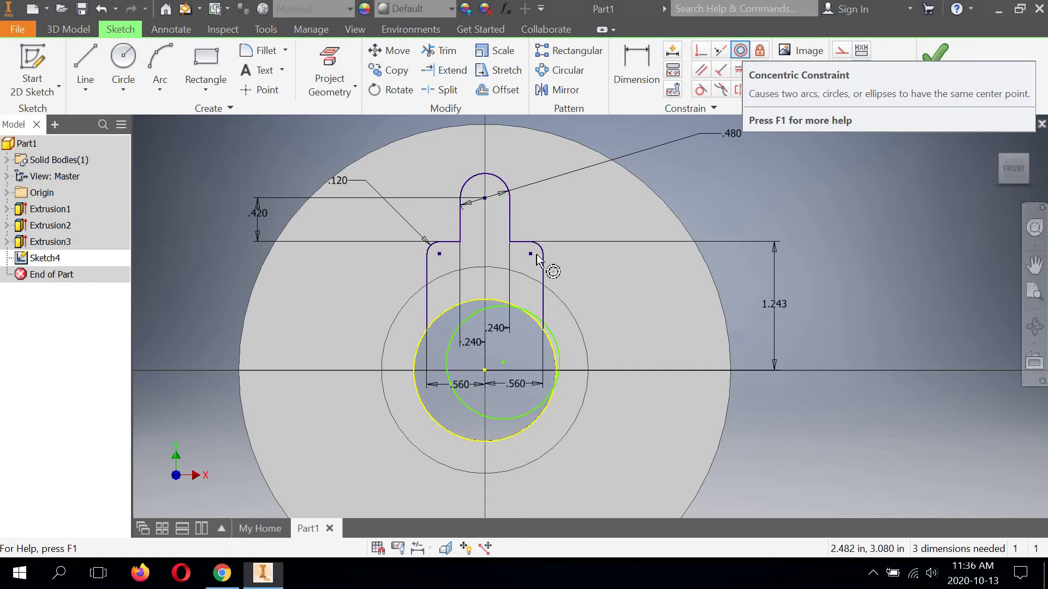
{"action": "left_click", "coordinate": [493, 317]}
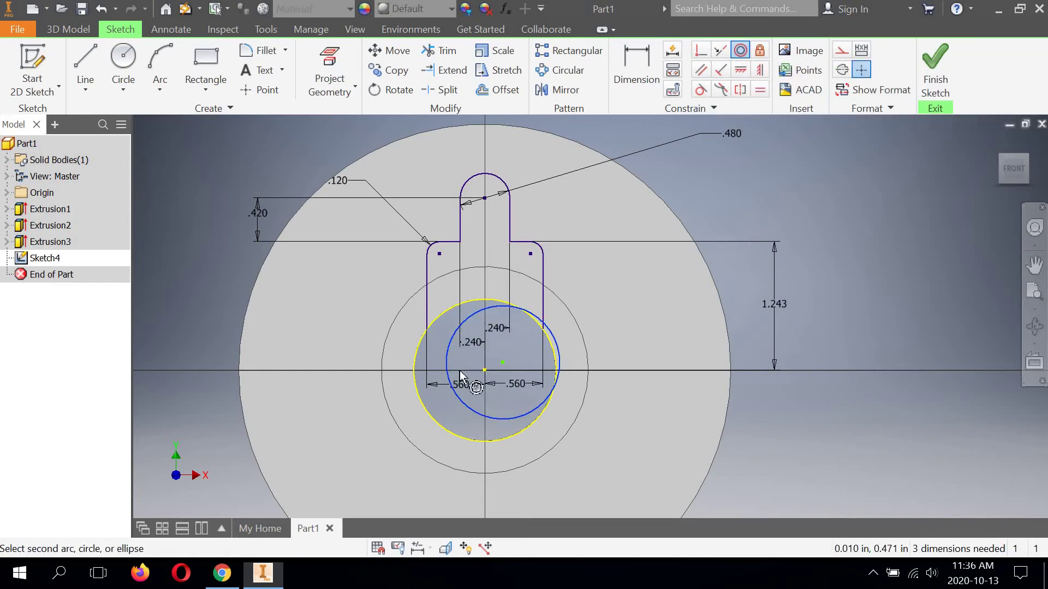
{"action": "left_click", "coordinate": [417, 362]}
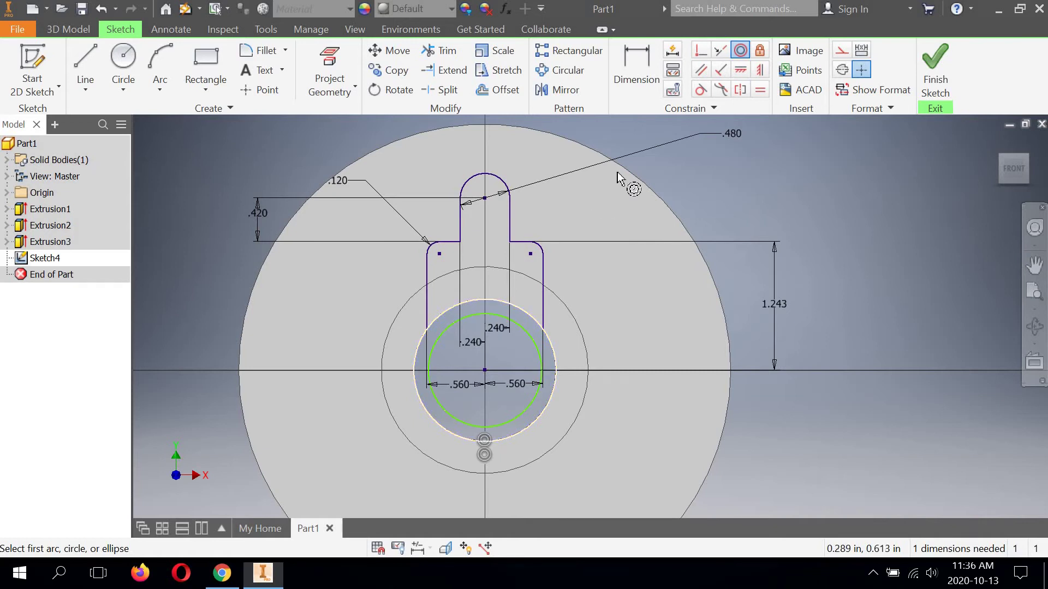
{"action": "left_click", "coordinate": [760, 90]}
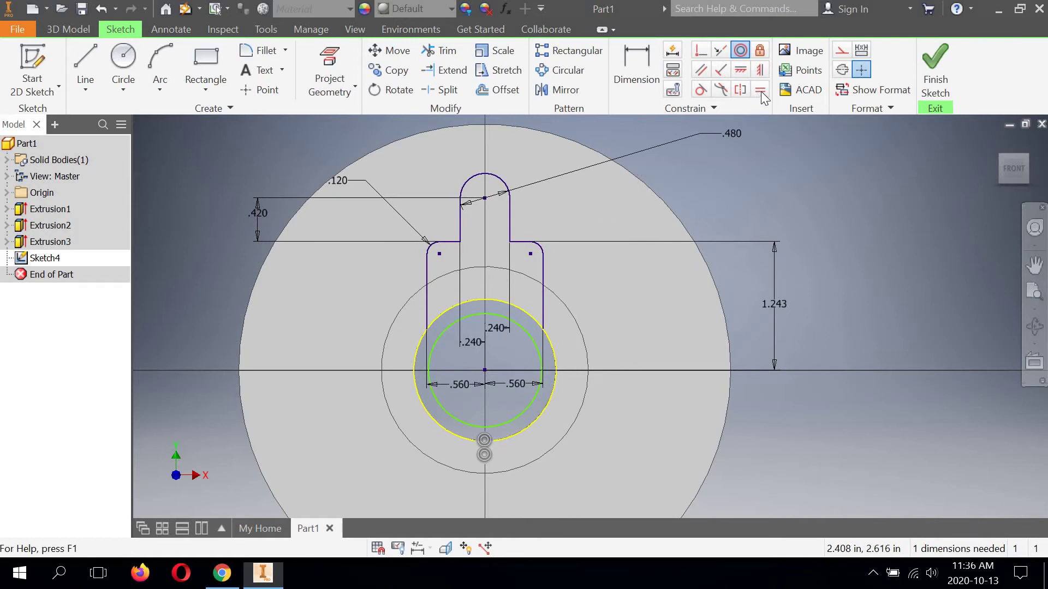
{"action": "left_click", "coordinate": [534, 322]}
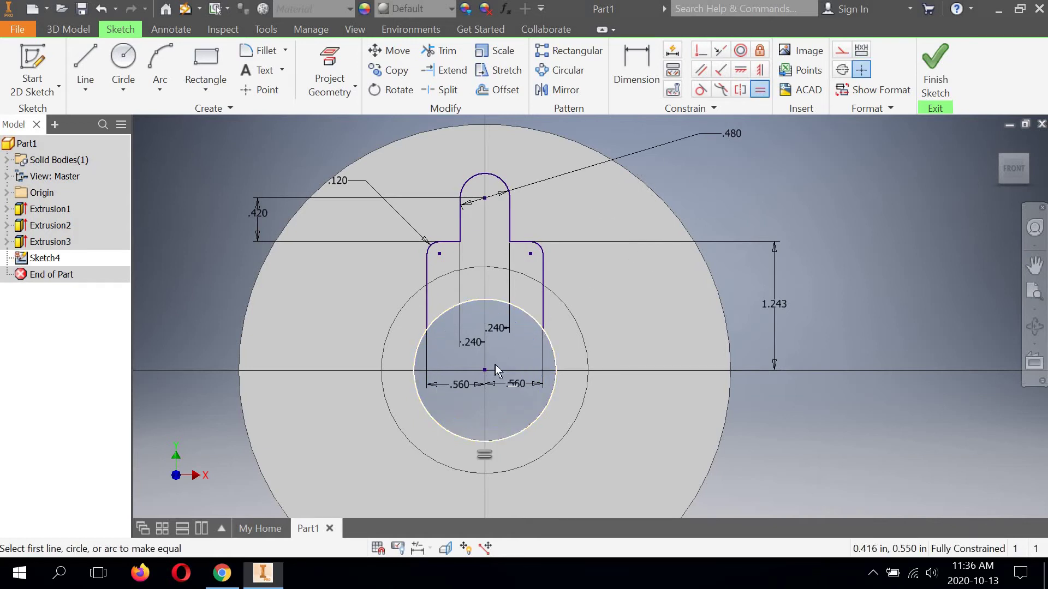
Trim away the circle's lower arc between the keyway's two sides and finish the sketch.
{"action": "left_click", "coordinate": [439, 50]}
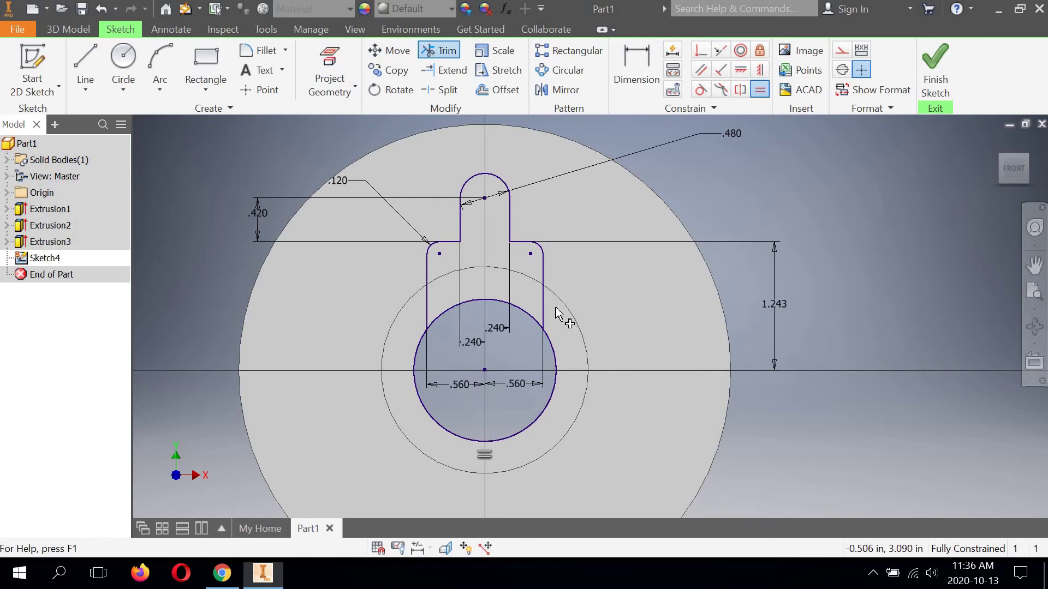
{"action": "left_click", "coordinate": [575, 389]}
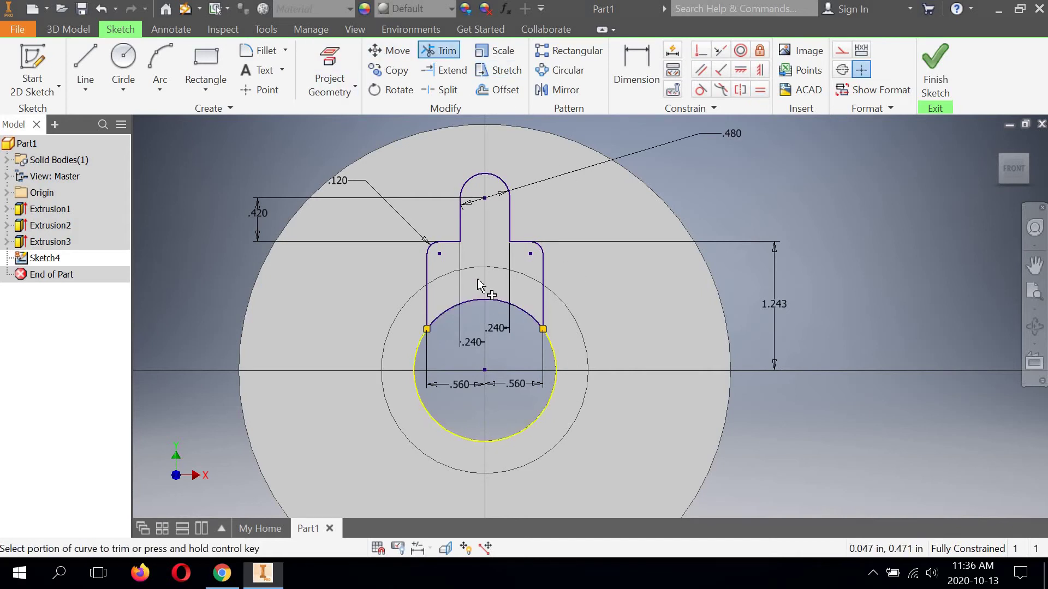
{"action": "scroll", "coordinate": [479, 280], "scroll_direction": "up", "scroll_amount": 3}
{"action": "scroll", "coordinate": [460, 262], "scroll_direction": "down", "scroll_amount": 3}
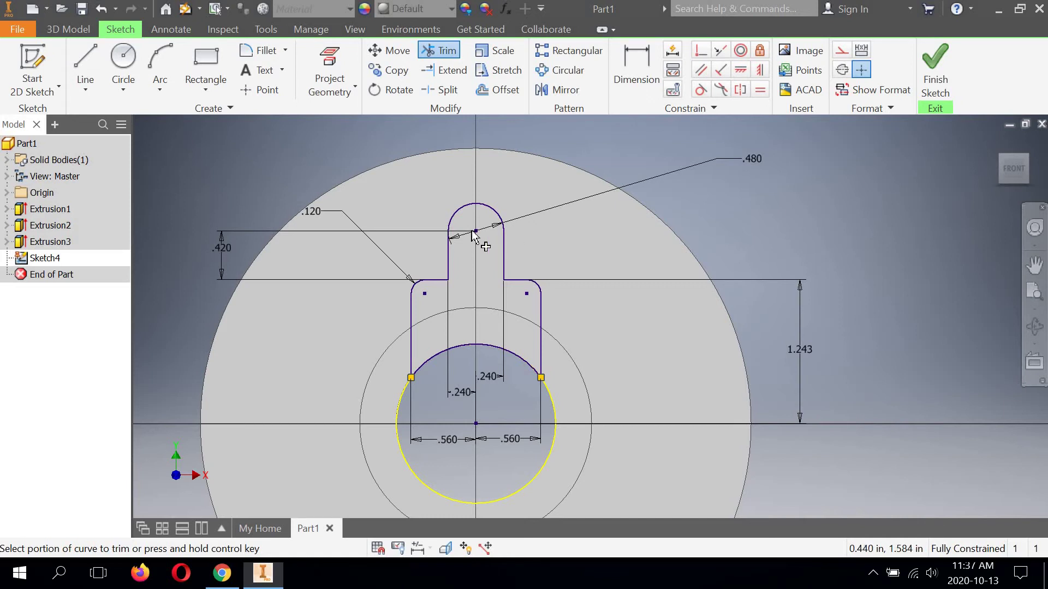
{"action": "scroll", "coordinate": [477, 240], "scroll_direction": "down", "scroll_amount": 3}
{"action": "left_click", "coordinate": [938, 65]}
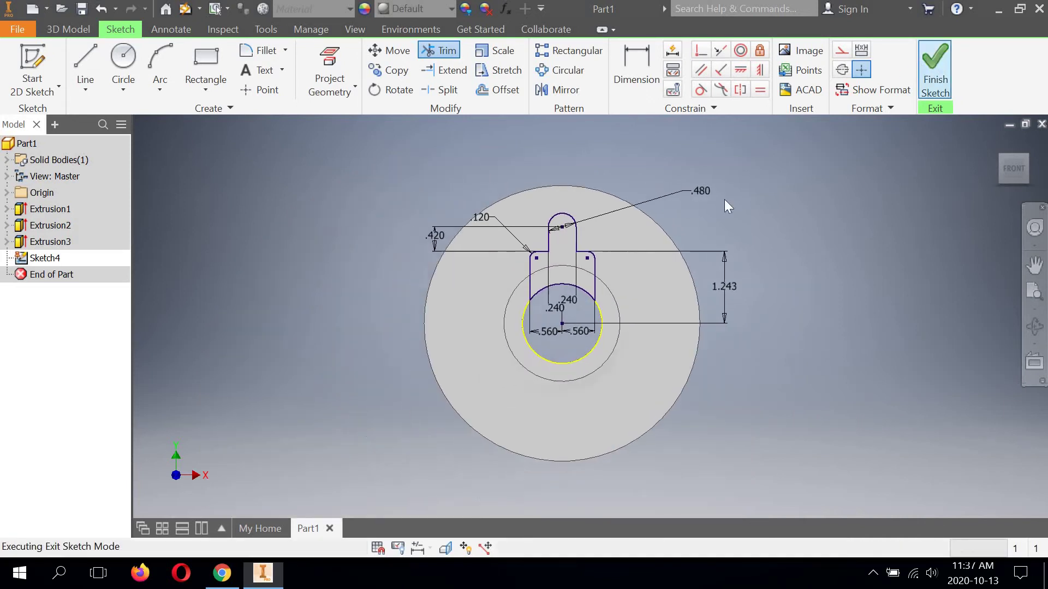
Cut the stepped keyway profile, together with the bore area, through the whole part with an Extrude set to All.
{"action": "left_click", "coordinate": [1018, 164]}
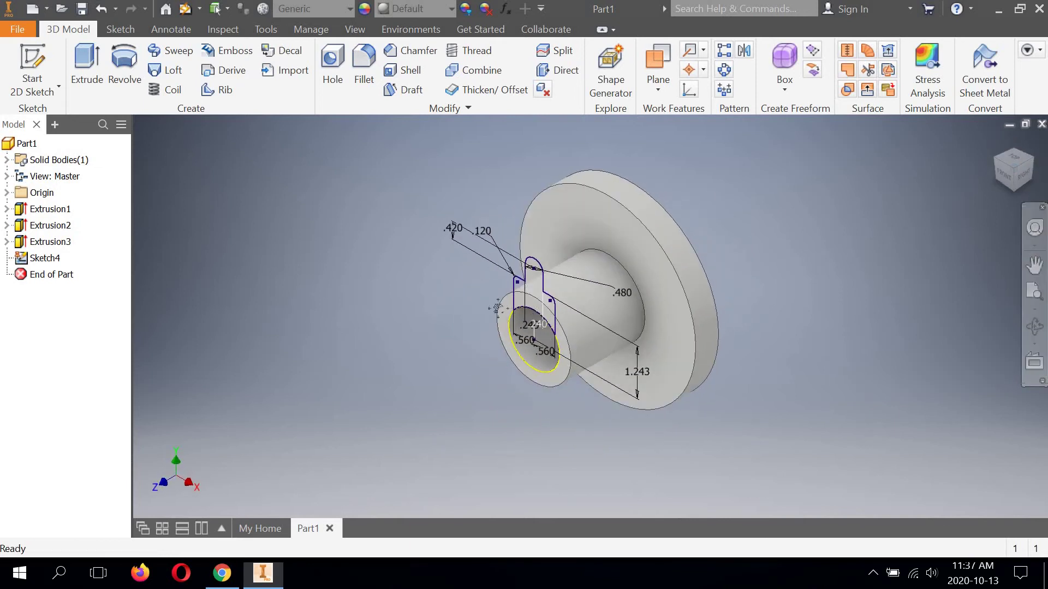
{"action": "scroll", "coordinate": [497, 304], "scroll_direction": "up", "scroll_amount": 3}
{"action": "scroll", "coordinate": [456, 299], "scroll_direction": "down", "scroll_amount": 3}
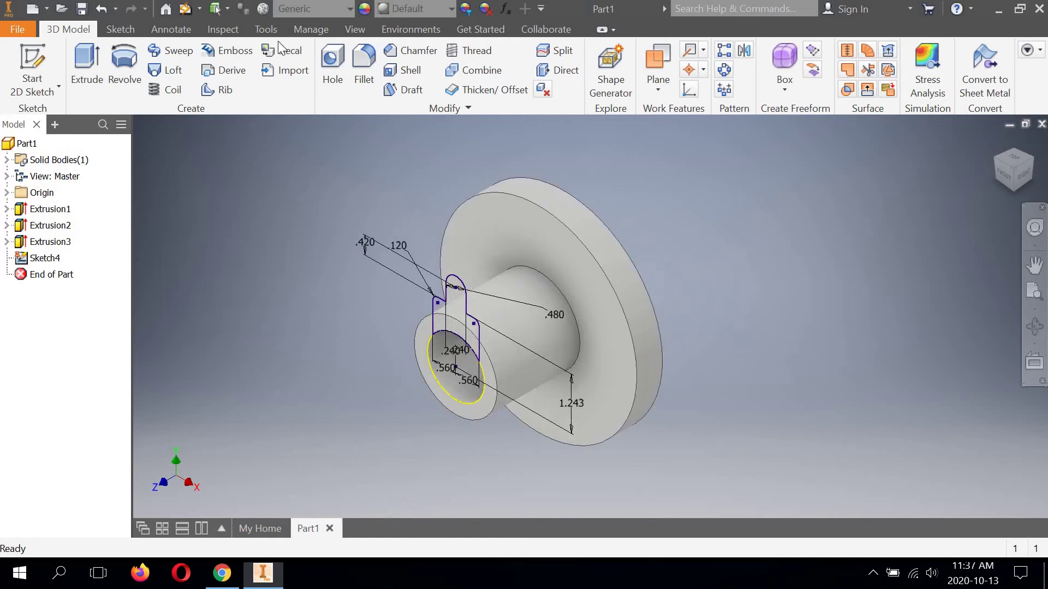
{"action": "left_click", "coordinate": [82, 60]}
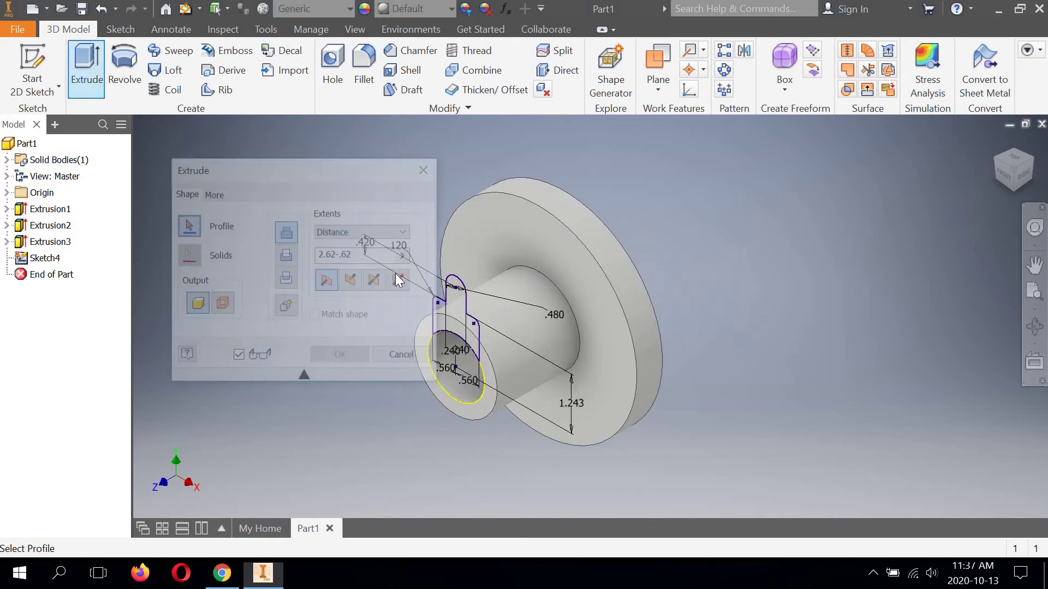
{"action": "left_click", "coordinate": [494, 305]}
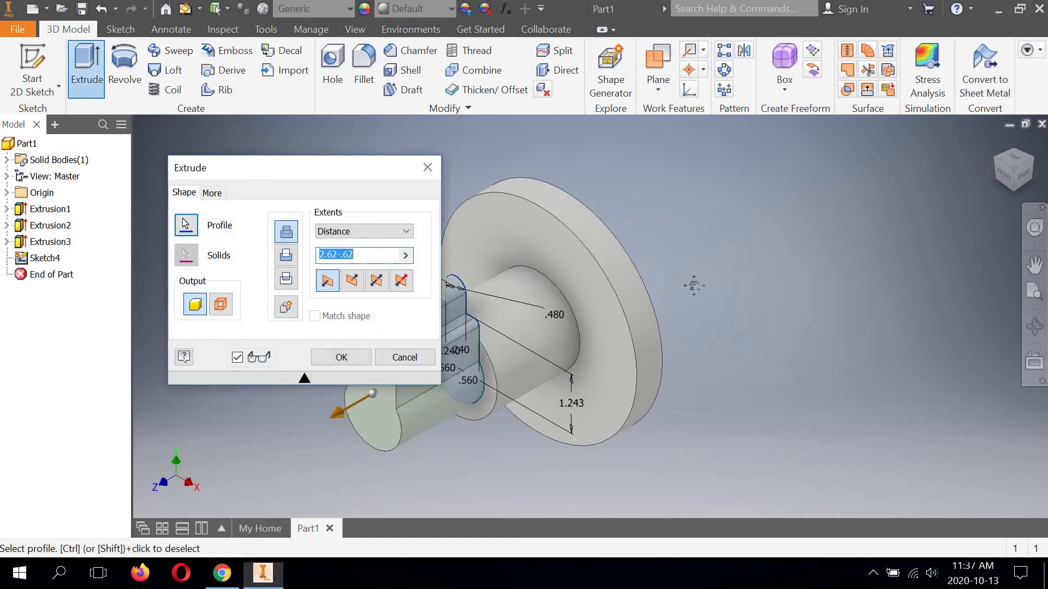
{"action": "middle_click_drag", "start_coordinate": [494, 306], "coordinate": [619, 297]}
{"action": "left_click", "coordinate": [285, 257]}
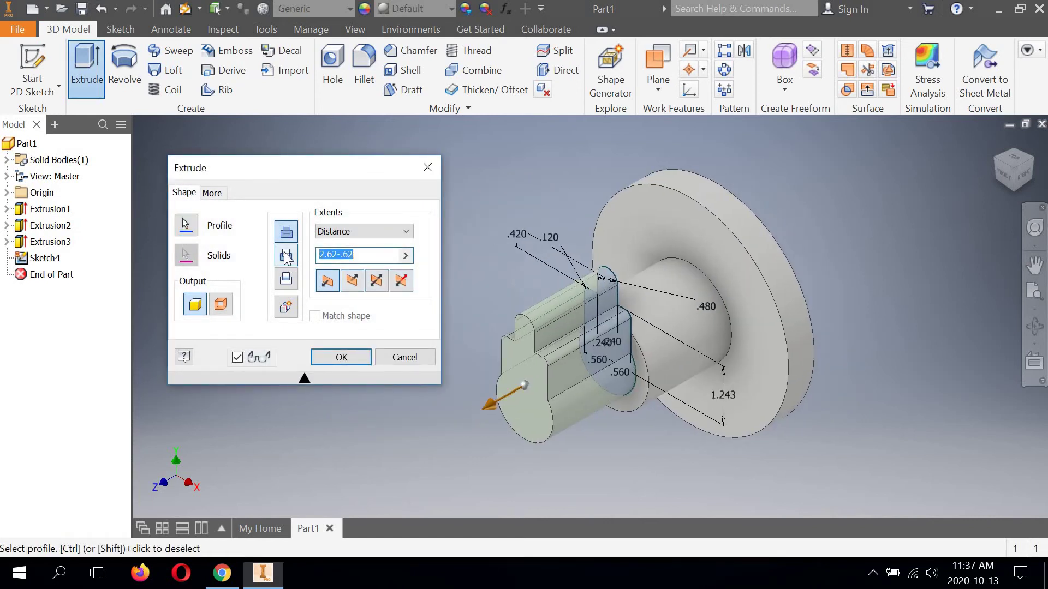
{"action": "left_click", "coordinate": [395, 232]}
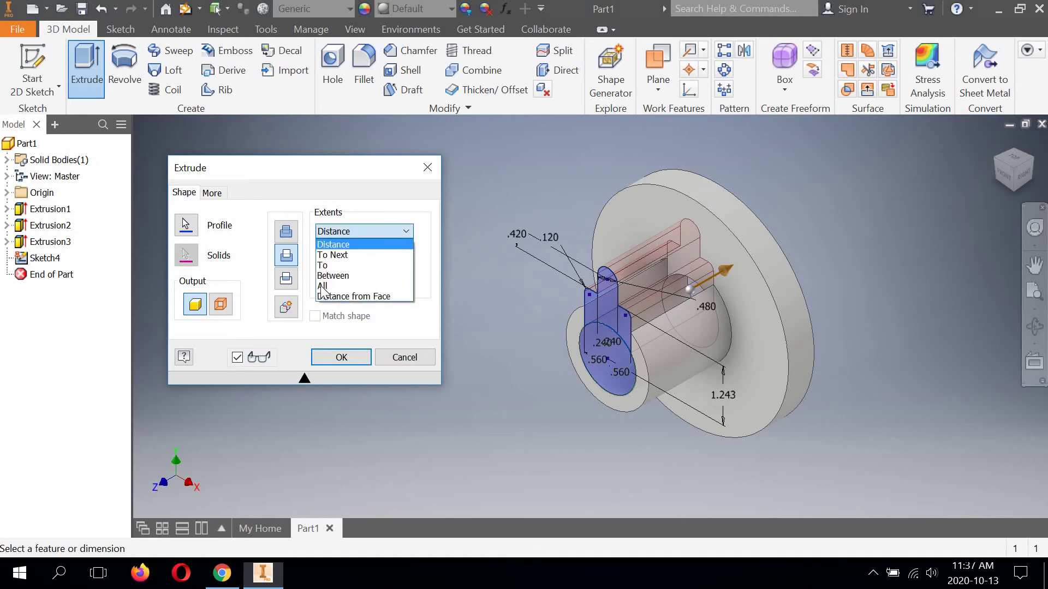
{"action": "left_click", "coordinate": [355, 288]}
{"action": "left_click", "coordinate": [353, 358]}
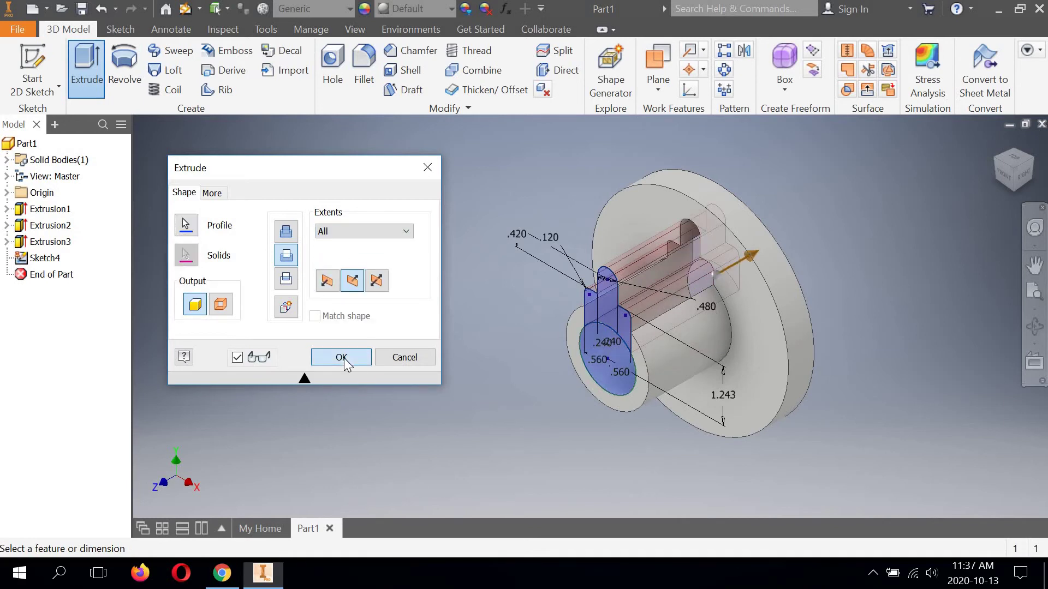
{"action": "middle_click_drag", "start_coordinate": [344, 293], "coordinate": [229, 294]}
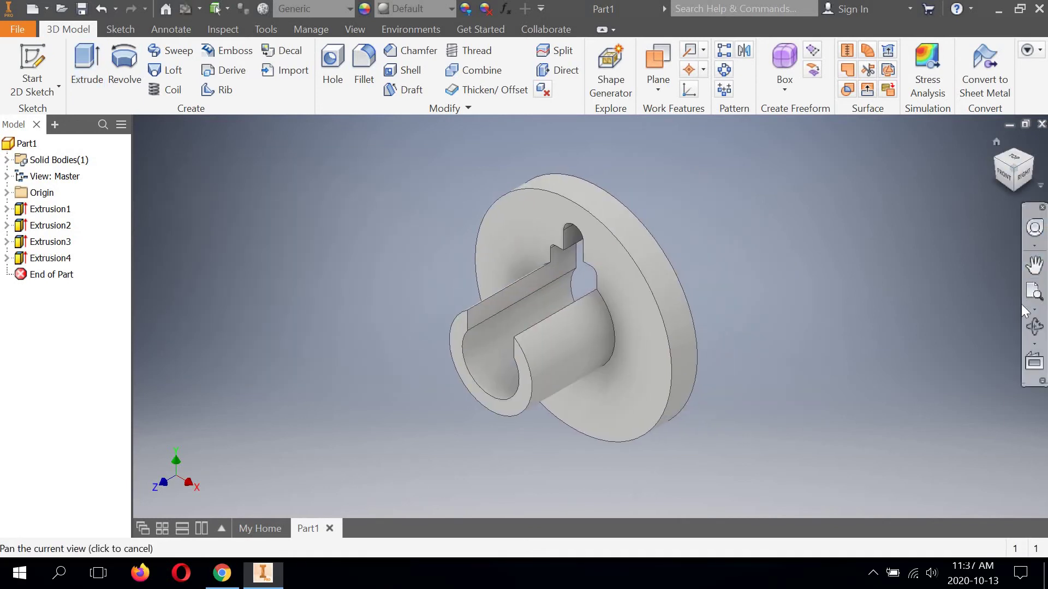
Orient the part to the front view and start a new 2D sketch on the flange's front face.
{"action": "key", "text": "F4"}
{"action": "left_click_drag", "start_coordinate": [614, 287], "coordinate": [546, 284]}
{"action": "left_click", "coordinate": [1010, 173]}
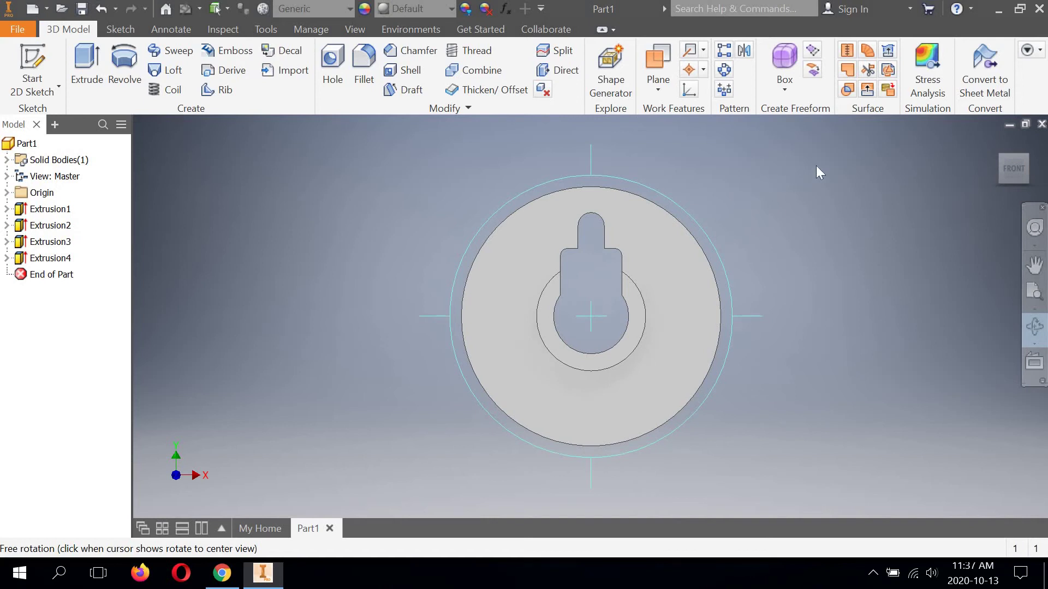
{"action": "right_click", "coordinate": [838, 153]}
{"action": "key", "text": "Escape"}
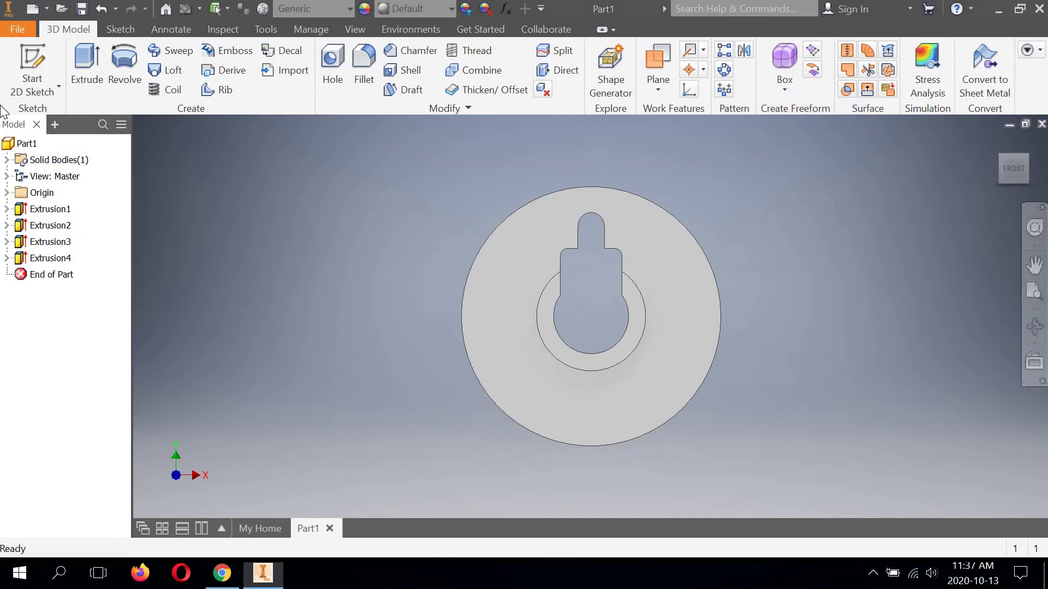
{"action": "left_click", "coordinate": [33, 92]}
{"action": "left_click", "coordinate": [55, 114]}
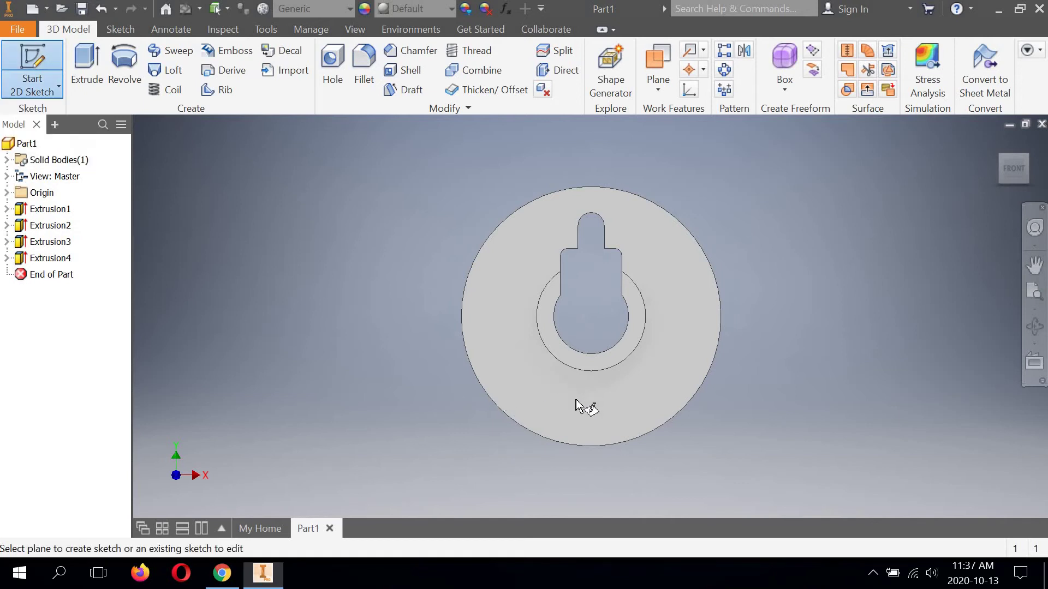
{"action": "left_click", "coordinate": [593, 408]}
{"action": "left_click", "coordinate": [610, 410]}
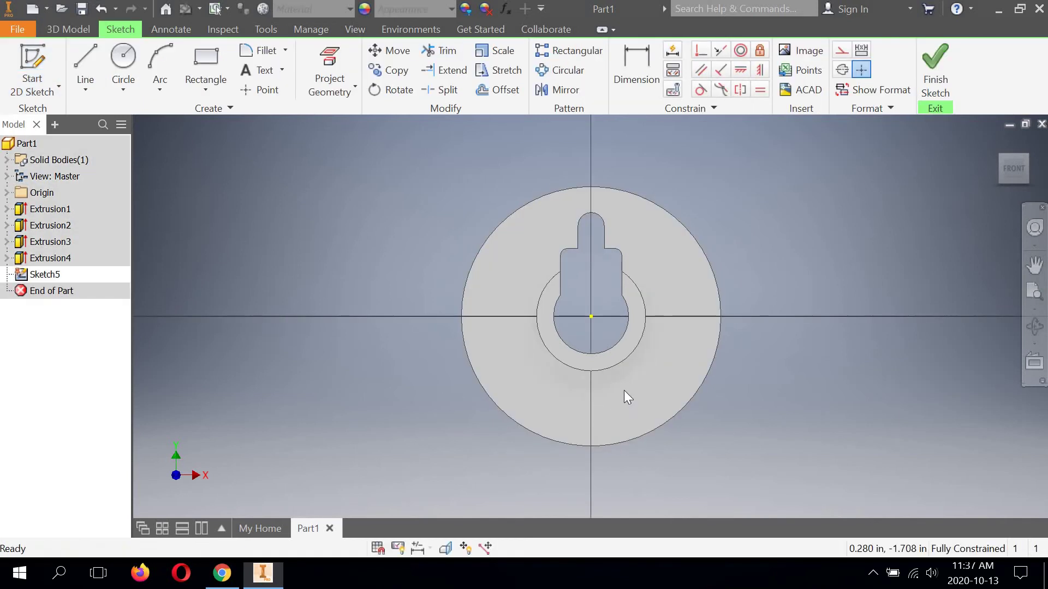
Place a sketch point on the flange face directly below the bore, in line with the bore's center.
{"action": "middle_click_drag", "start_coordinate": [519, 375], "coordinate": [425, 368]}
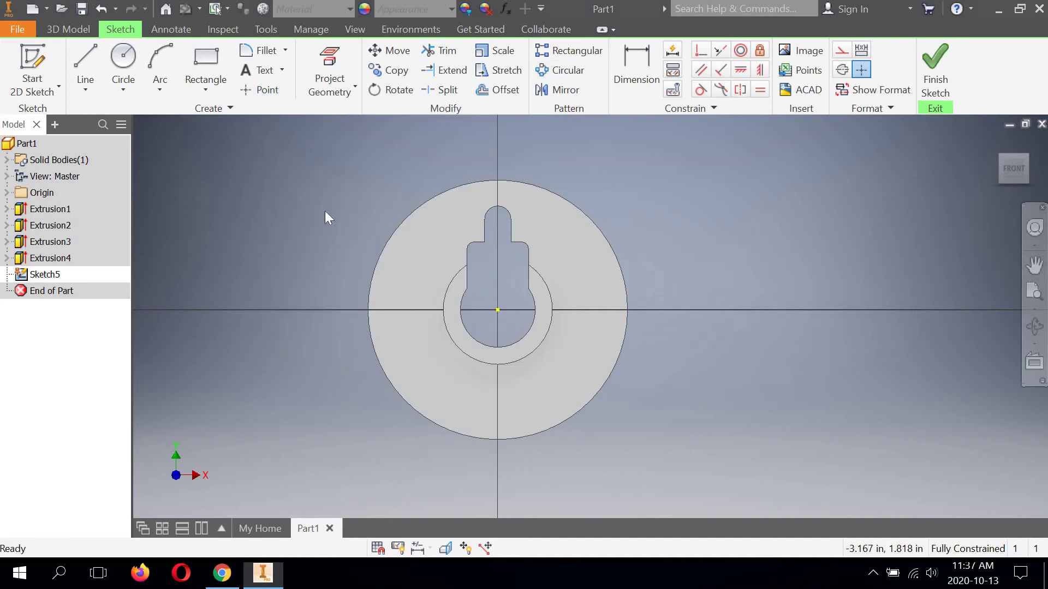
{"action": "left_click", "coordinate": [259, 91]}
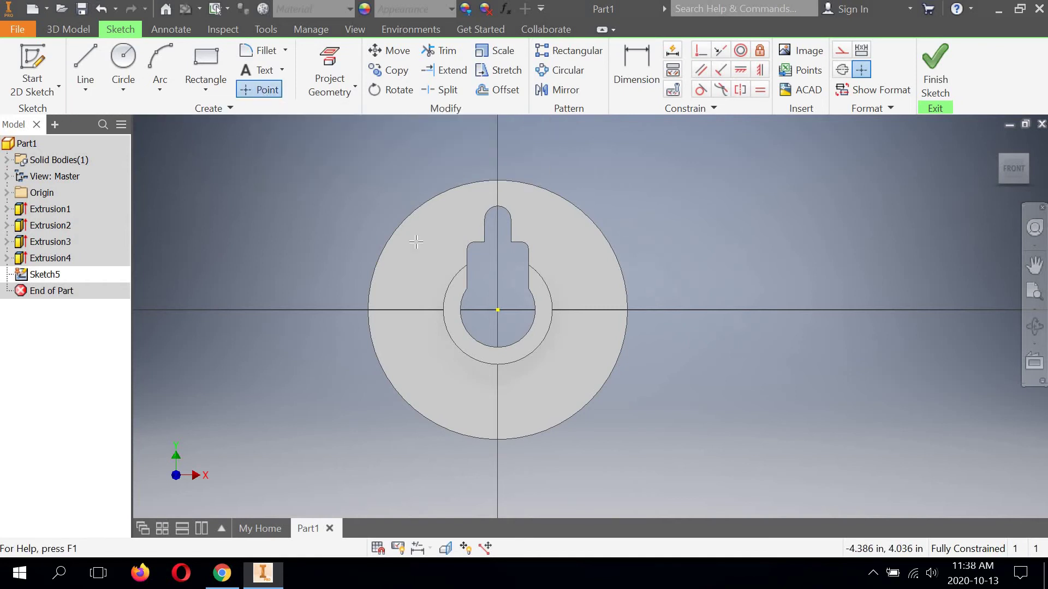
{"action": "left_click", "coordinate": [498, 398]}
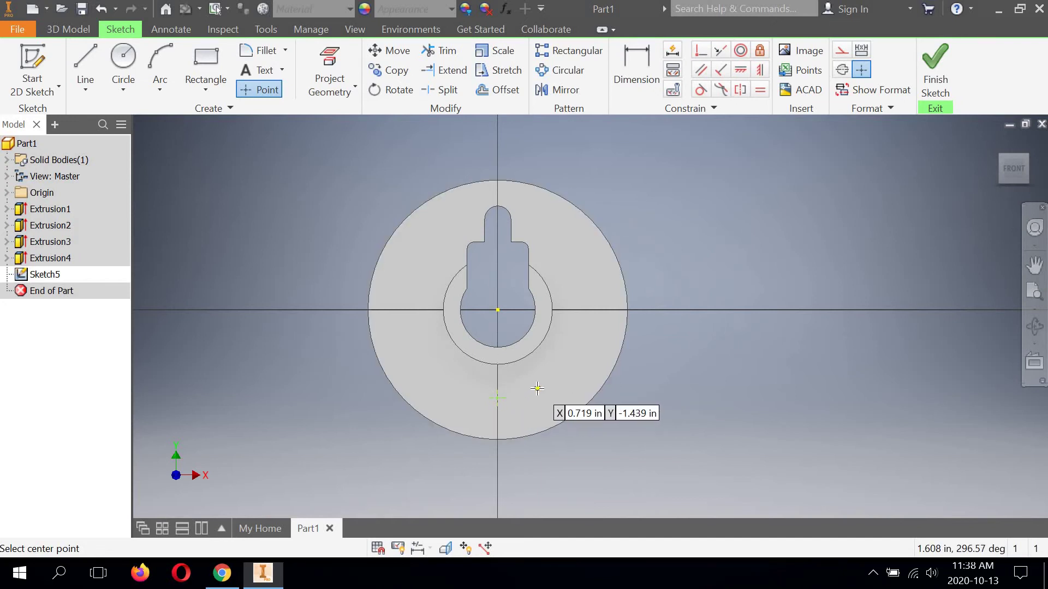
Dimension the point's vertical distance below the horizontal center axis and set it to 1.690 in.
{"action": "left_click", "coordinate": [632, 59]}
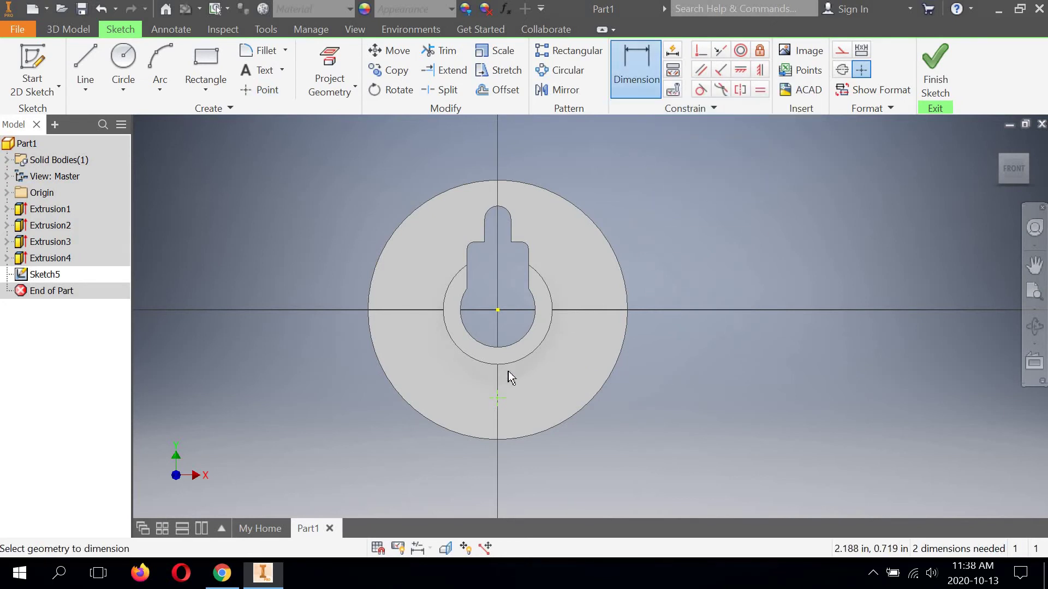
{"action": "left_click", "coordinate": [502, 400]}
{"action": "left_click", "coordinate": [497, 310]}
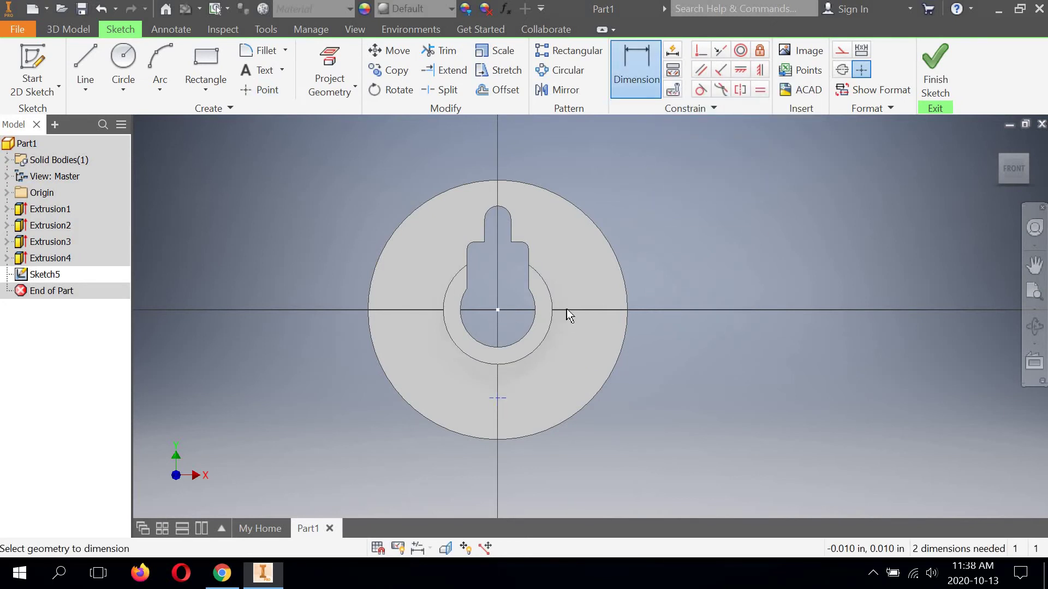
{"action": "left_click", "coordinate": [573, 310]}
{"action": "left_click", "coordinate": [665, 346]}
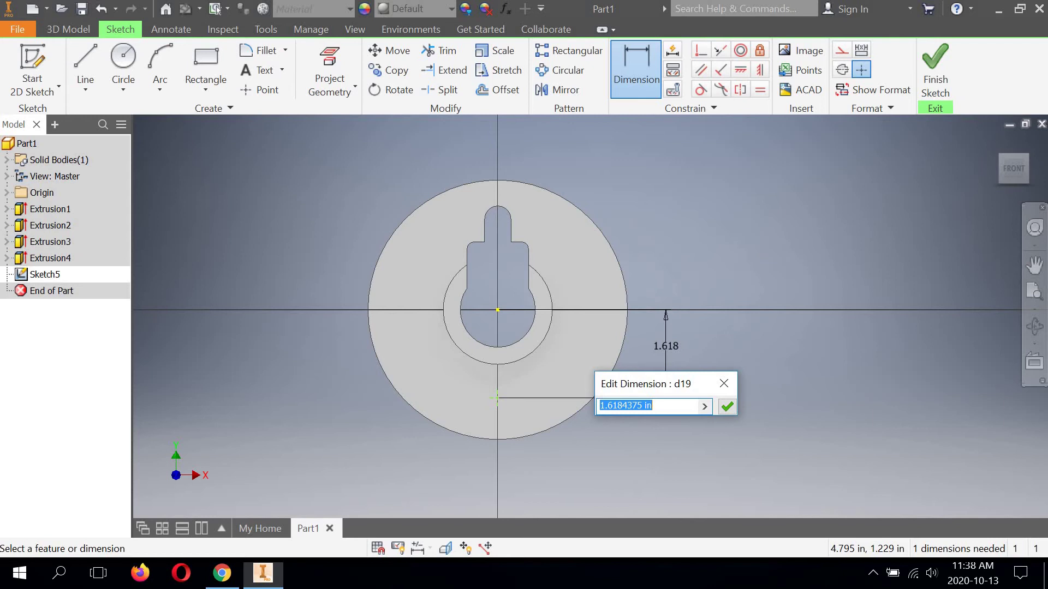
{"action": "type", "text": "1.690"}
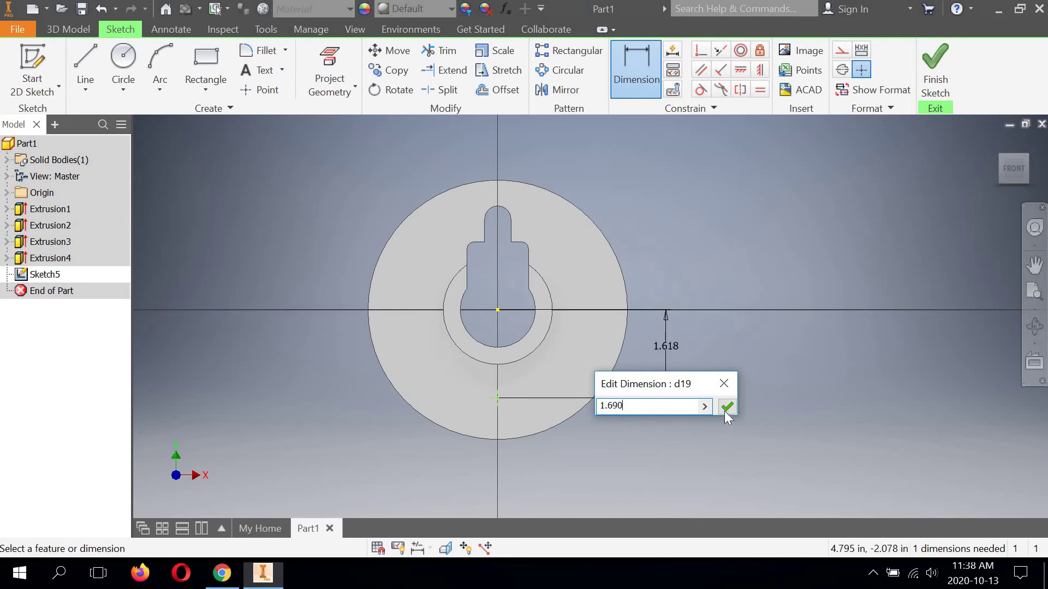
{"action": "left_click", "coordinate": [725, 409]}
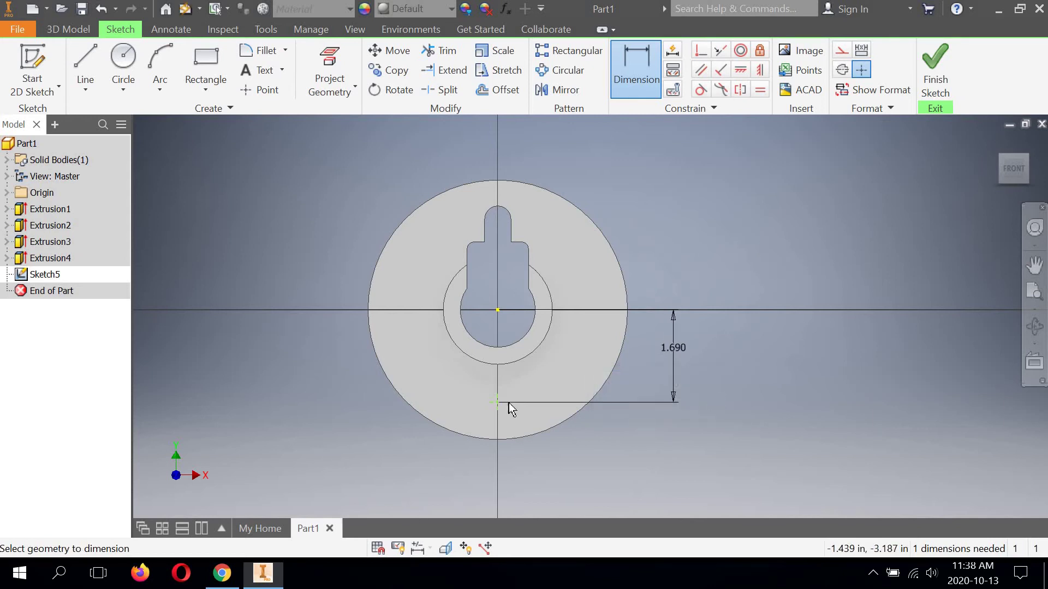
{"action": "scroll", "coordinate": [512, 409], "scroll_direction": "up", "scroll_amount": 3}
{"action": "mouse_move", "coordinate": [489, 367]}
{"action": "middle_mouse_down"}
{"action": "mouse_move", "coordinate": [510, 371]}
{"action": "mouse_move", "coordinate": [519, 357]}
{"action": "middle_mouse_up"}
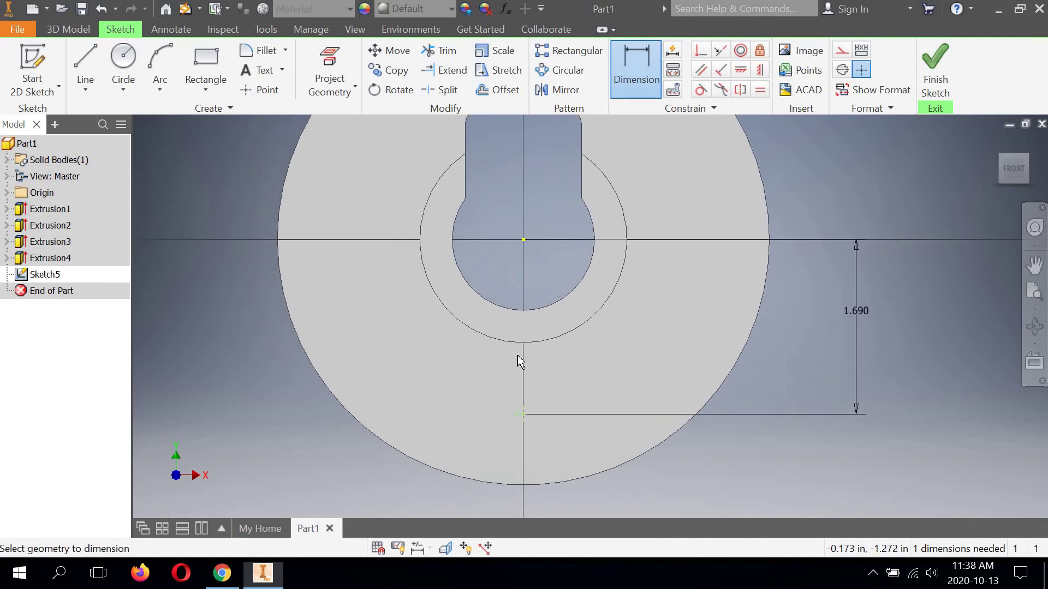
{"action": "scroll", "coordinate": [518, 355], "scroll_direction": "down", "scroll_amount": 2}
{"action": "middle_click_drag", "start_coordinate": [538, 286], "coordinate": [513, 267]}
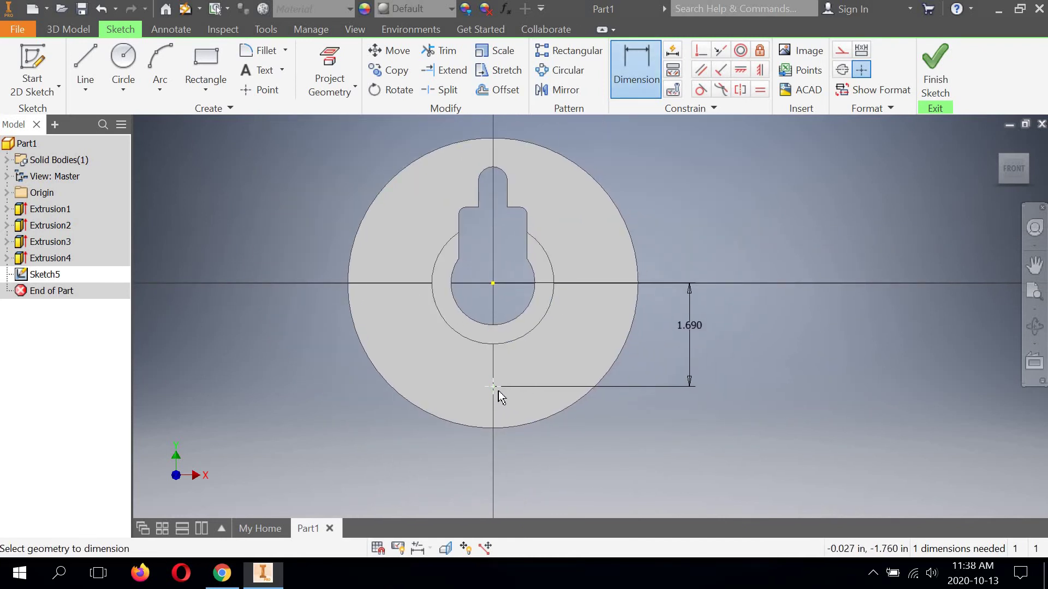
{"action": "scroll", "coordinate": [499, 395], "scroll_direction": "up", "scroll_amount": 6}
{"action": "scroll", "coordinate": [499, 396], "scroll_direction": "down", "scroll_amount": 5}
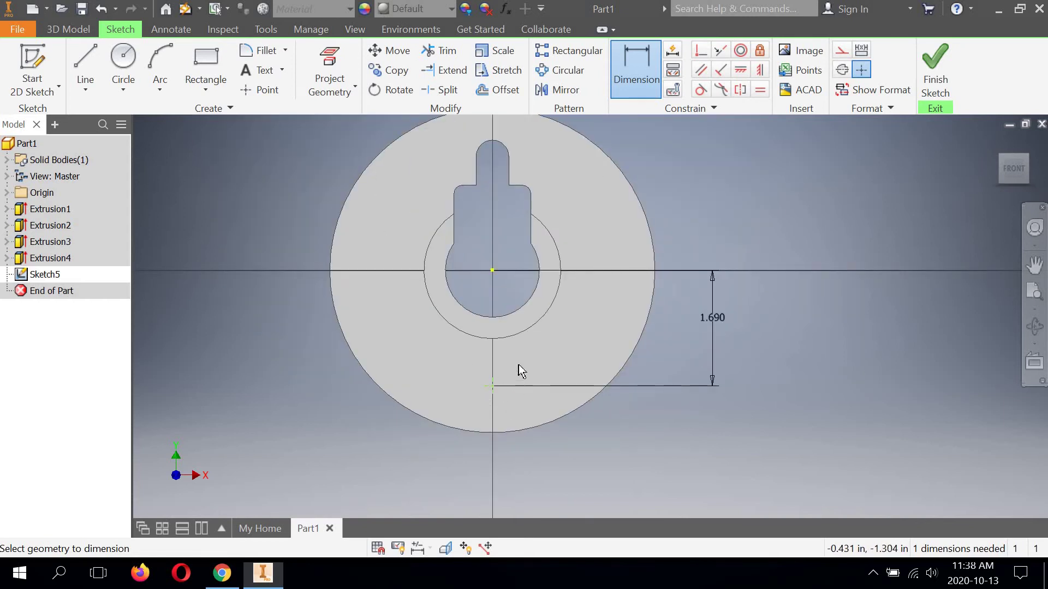
{"action": "left_click", "coordinate": [330, 273]}
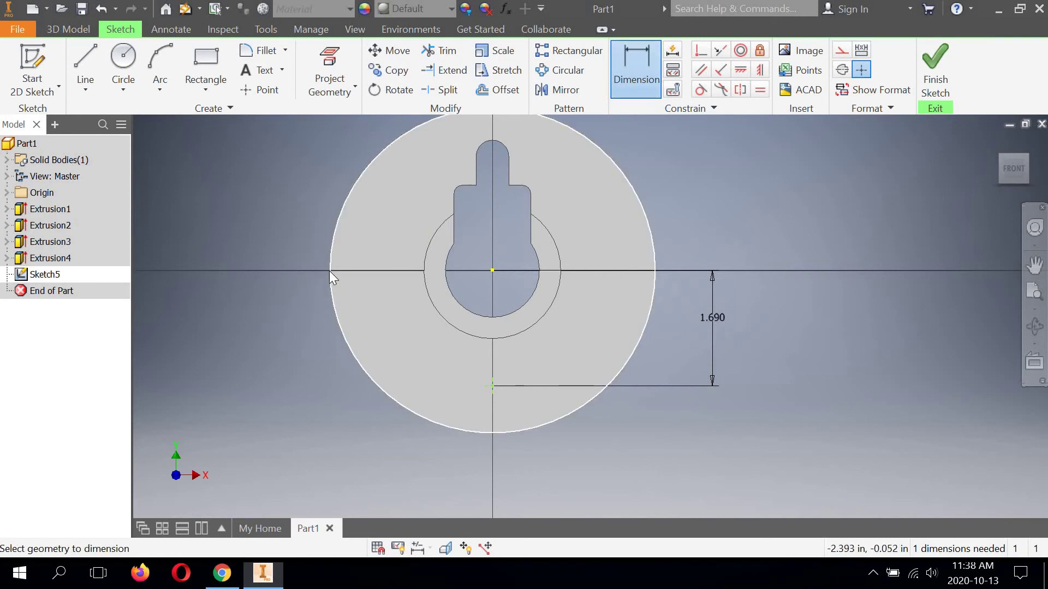
{"action": "left_click", "coordinate": [493, 387]}
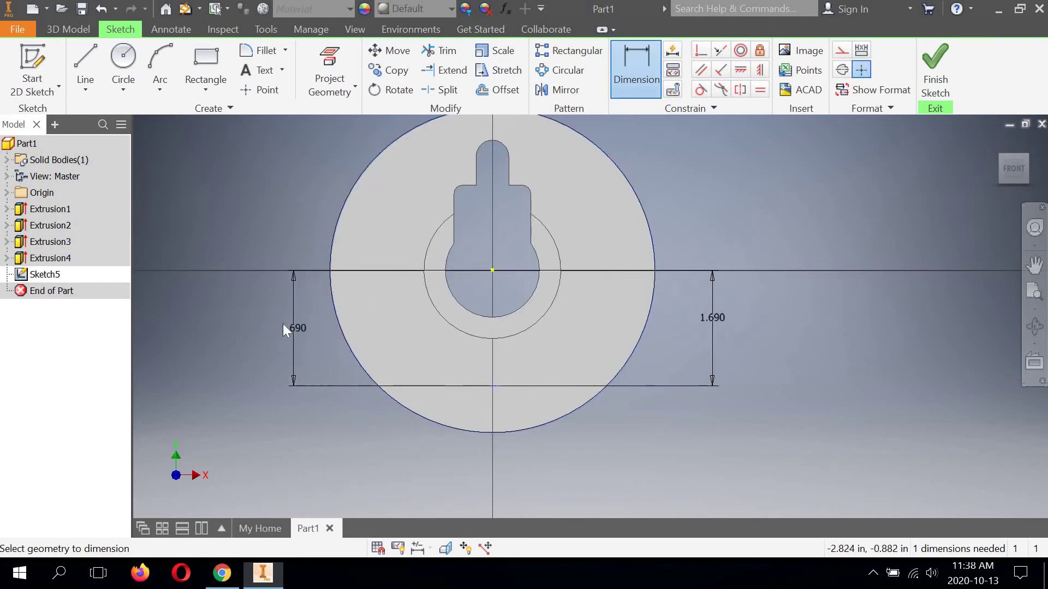
{"action": "left_click", "coordinate": [284, 330]}
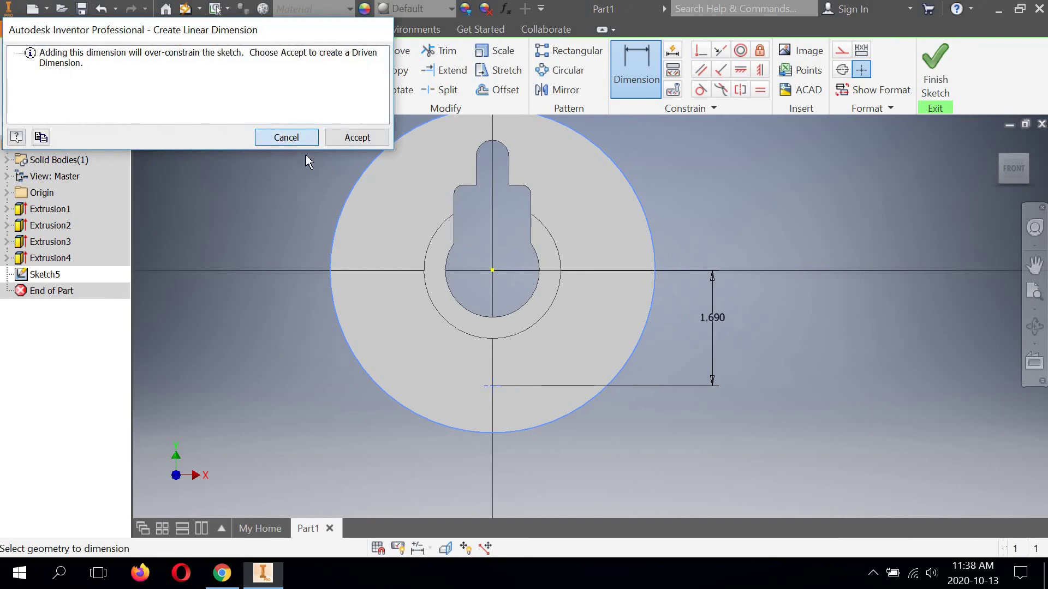
{"action": "key", "text": "Escape"}
Dimension the point horizontally from the left side of the keyway's wide section, then finish the sketch.
{"action": "middle_click_drag", "start_coordinate": [346, 198], "coordinate": [366, 214]}
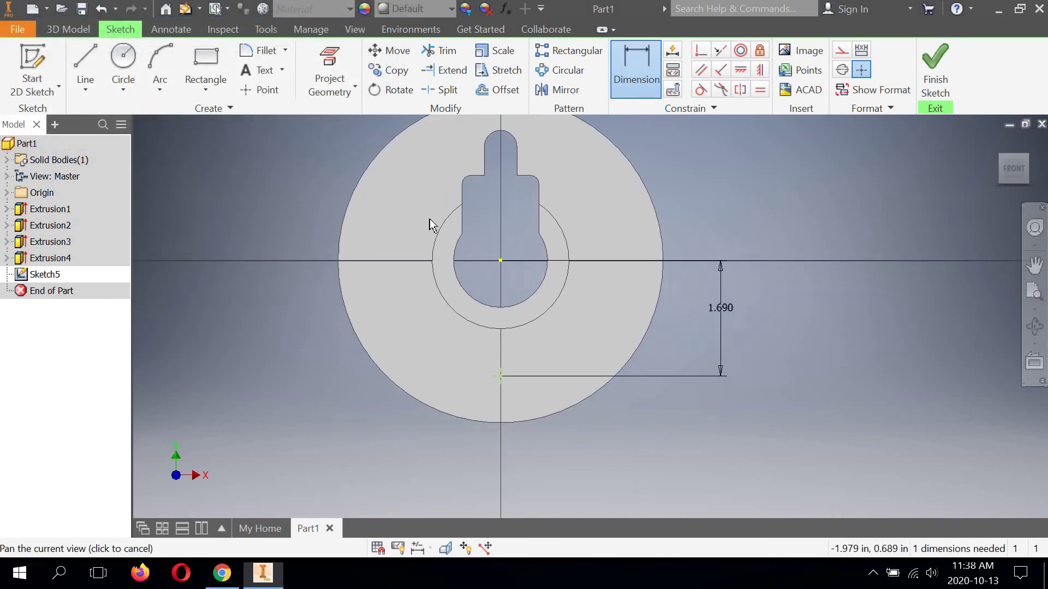
{"action": "left_click", "coordinate": [461, 196]}
{"action": "left_click", "coordinate": [488, 381]}
{"action": "left_click", "coordinate": [484, 250]}
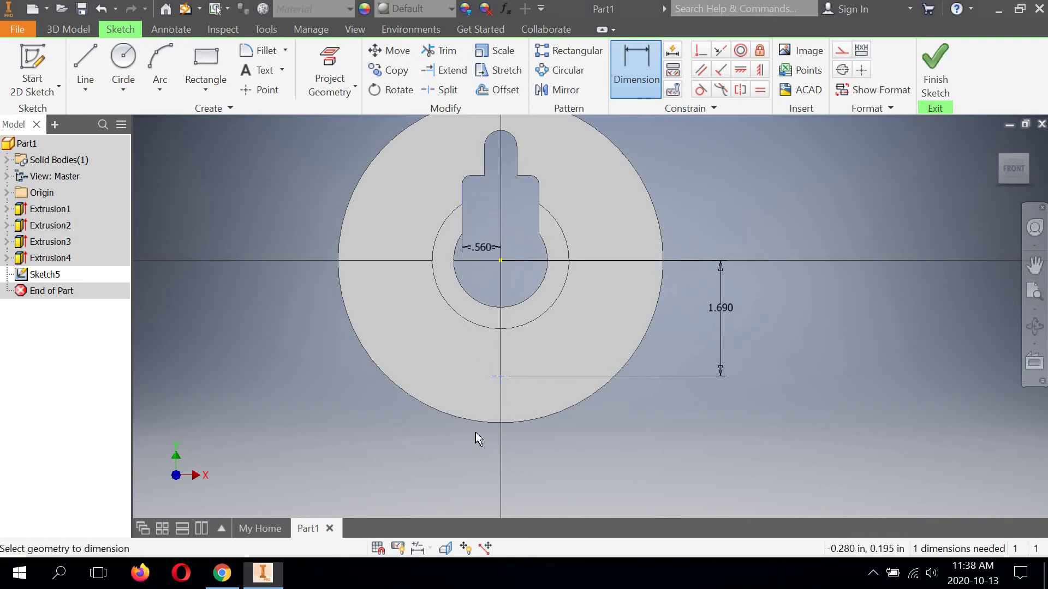
{"action": "left_click", "coordinate": [480, 449]}
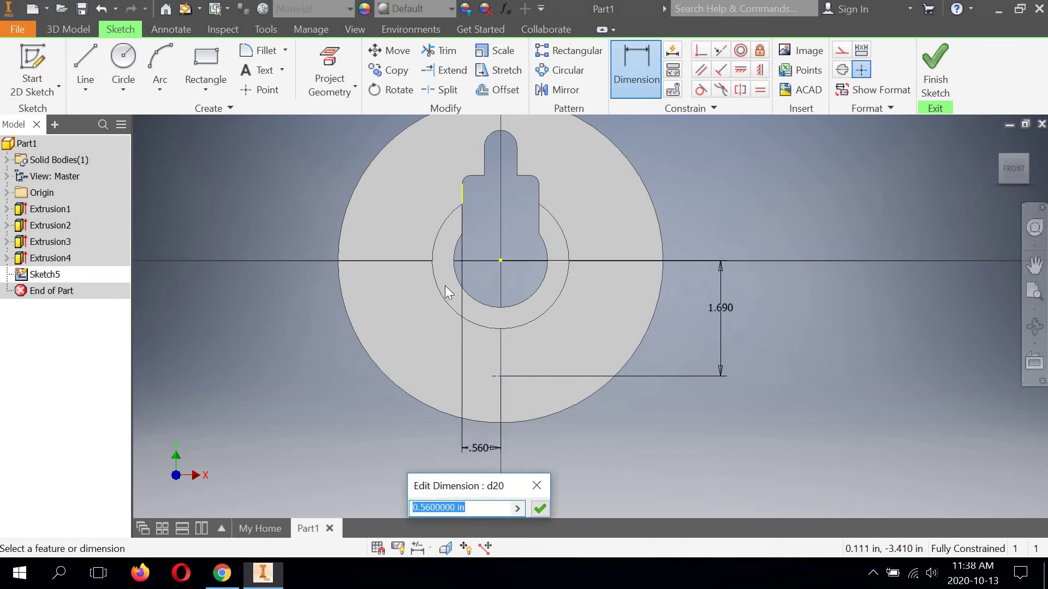
{"action": "left_click", "coordinate": [539, 508]}
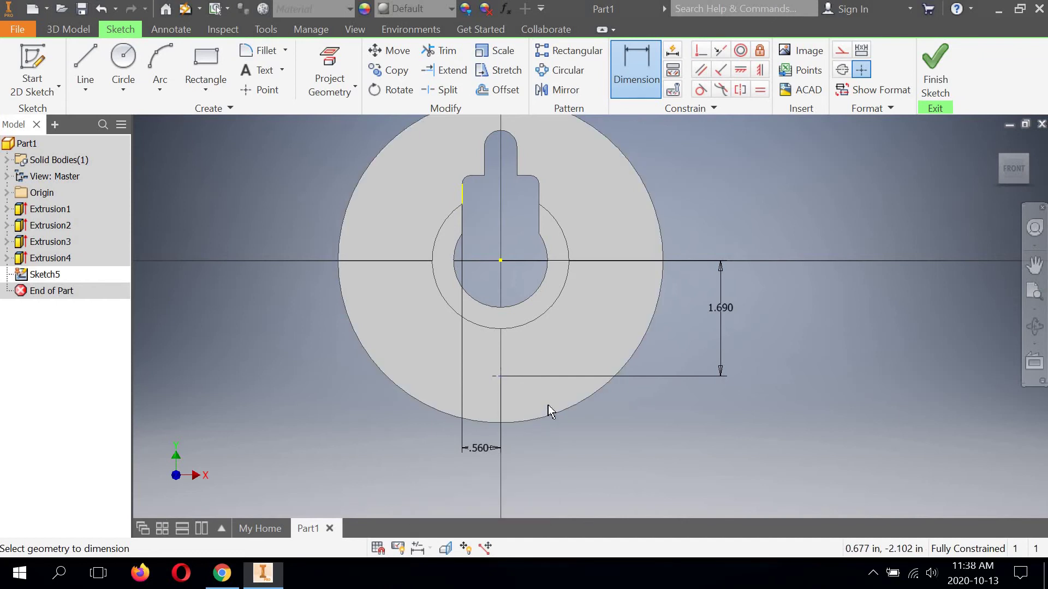
{"action": "scroll", "coordinate": [502, 375], "scroll_direction": "down", "scroll_amount": 2}
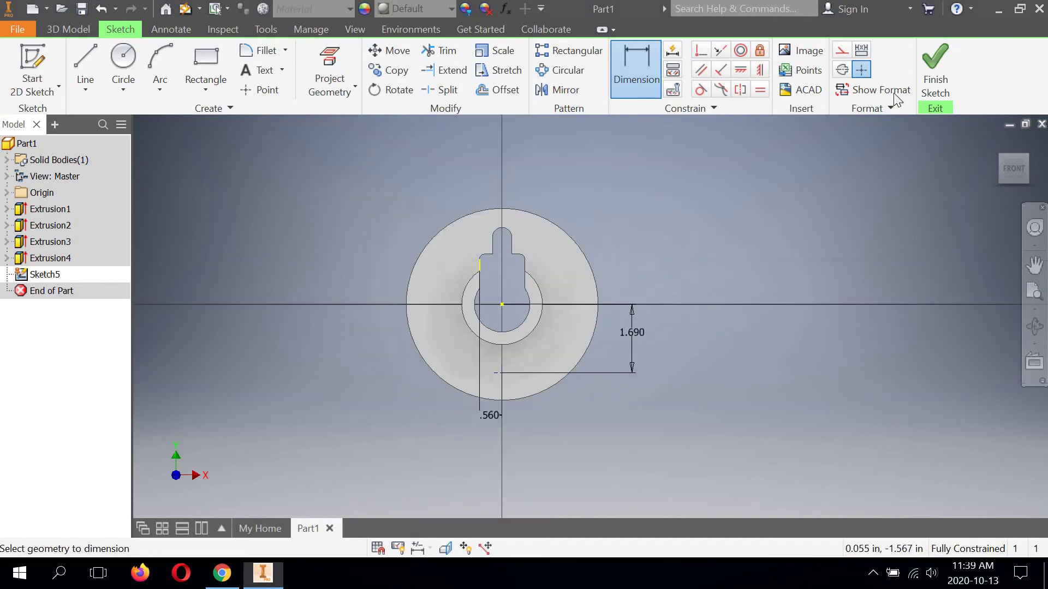
{"action": "left_click", "coordinate": [932, 70]}
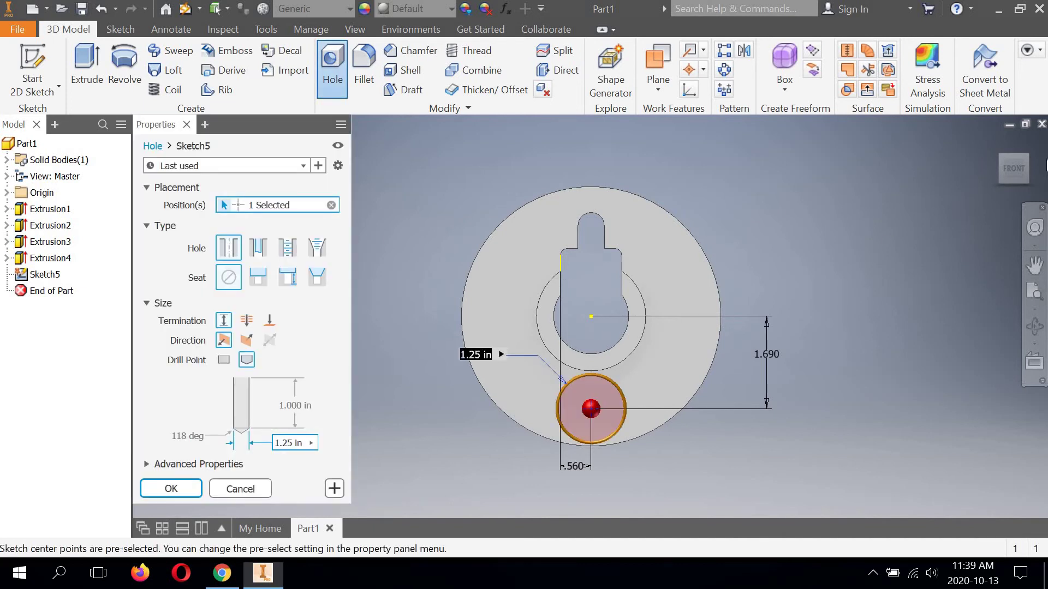
Start a counterbore hole at the sketch point and check its dimensions in the centering bushing drawing in the browser.
{"action": "left_click", "coordinate": [1026, 163]}
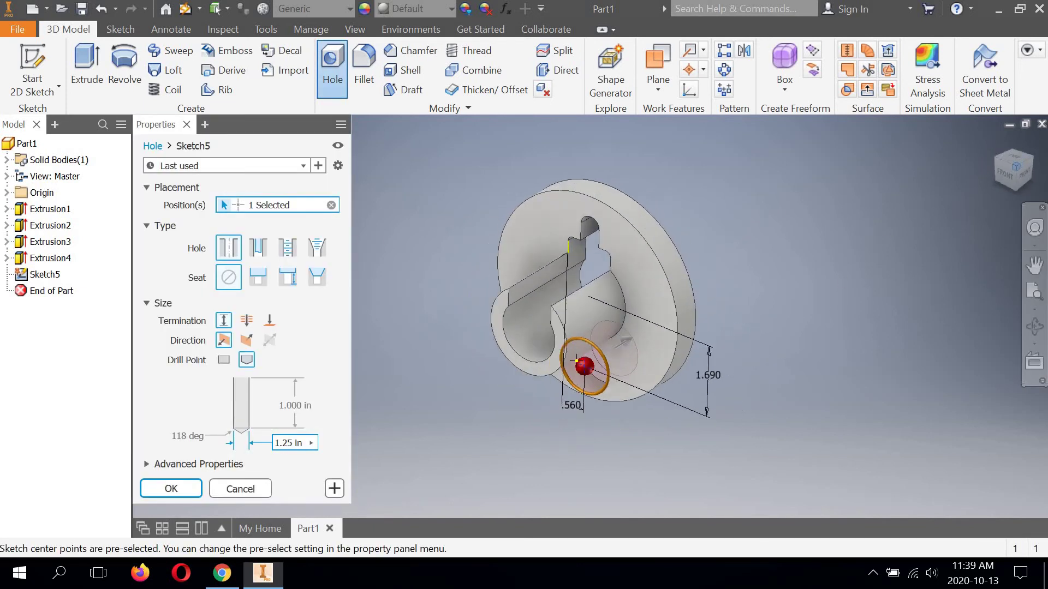
{"action": "scroll", "coordinate": [441, 312], "scroll_direction": "up", "scroll_amount": 3}
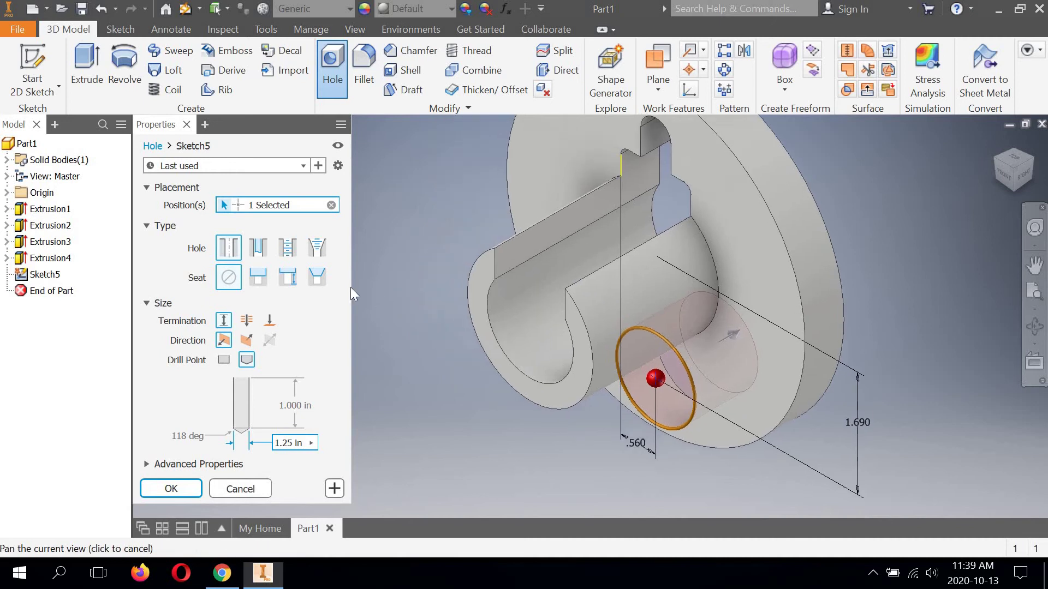
{"action": "left_click", "coordinate": [257, 276]}
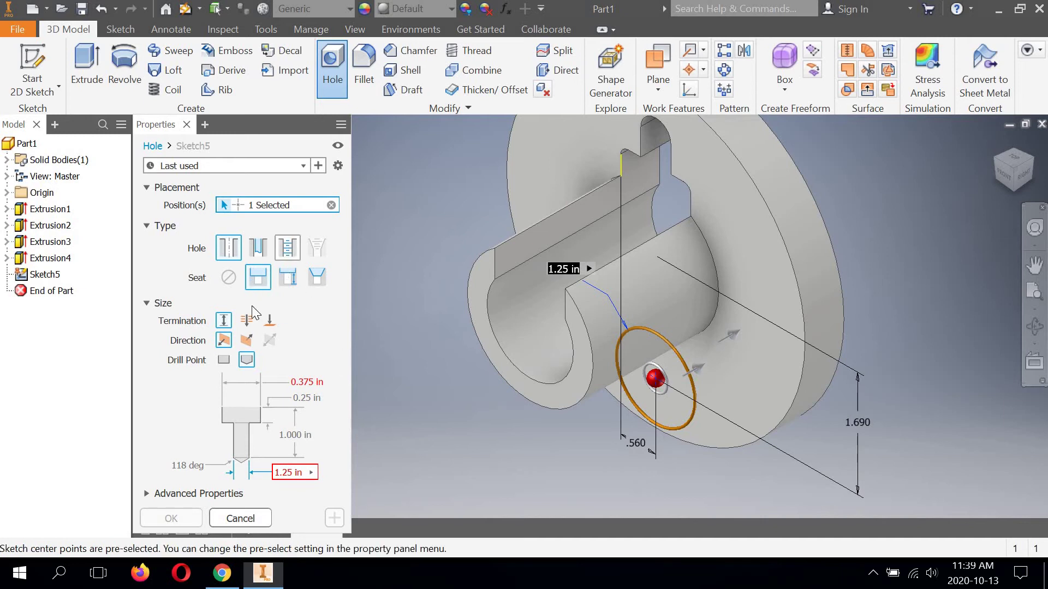
{"action": "key", "text": "alt+Tab"}
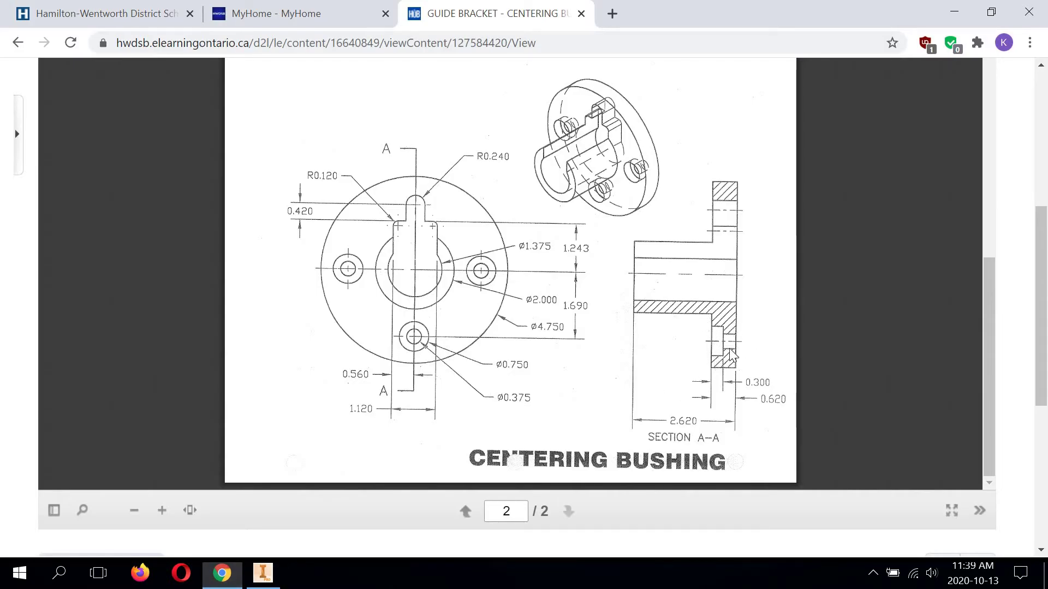
{"action": "left_click", "coordinate": [263, 573]}
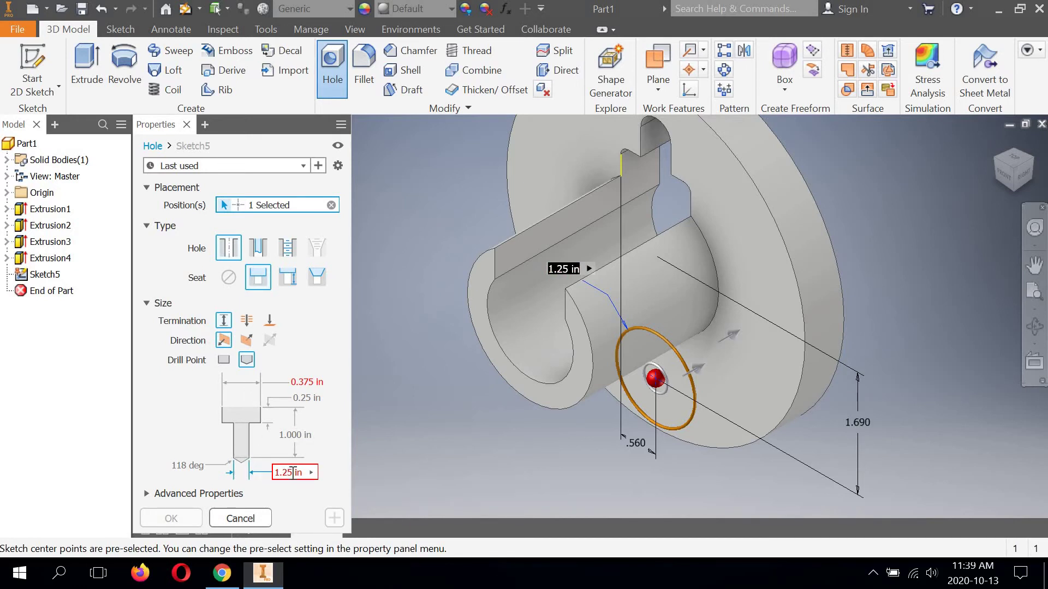
Set the hole diameter to .375 in and the counterbore diameter to 0.750 in.
{"action": "mouse_move", "coordinate": [294, 471]}
{"action": "mouse_move", "coordinate": [251, 477]}
{"action": "type", "text": ".375"}
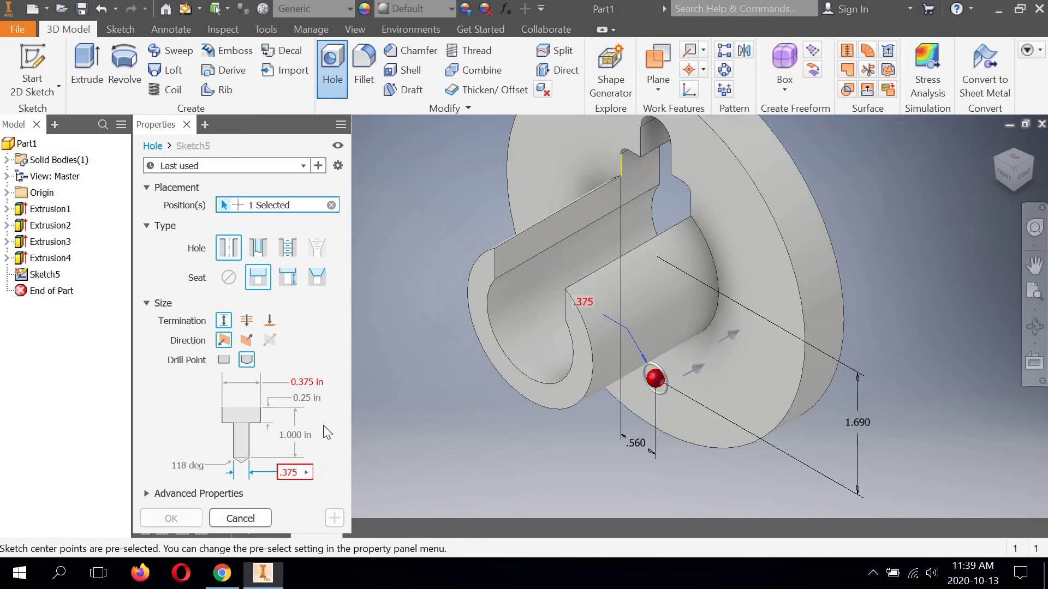
{"action": "left_click", "coordinate": [310, 382]}
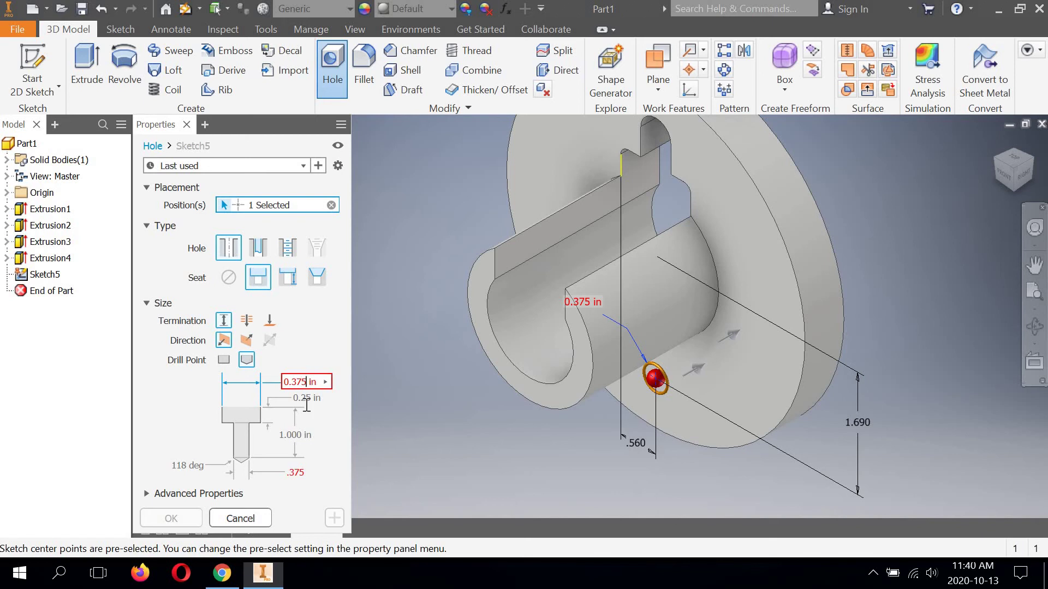
{"action": "key", "text": "BackSpace"}
{"action": "key", "text": "BackSpace"}
{"action": "key", "text": "BackSpace"}
{"action": "type", "text": "7"}
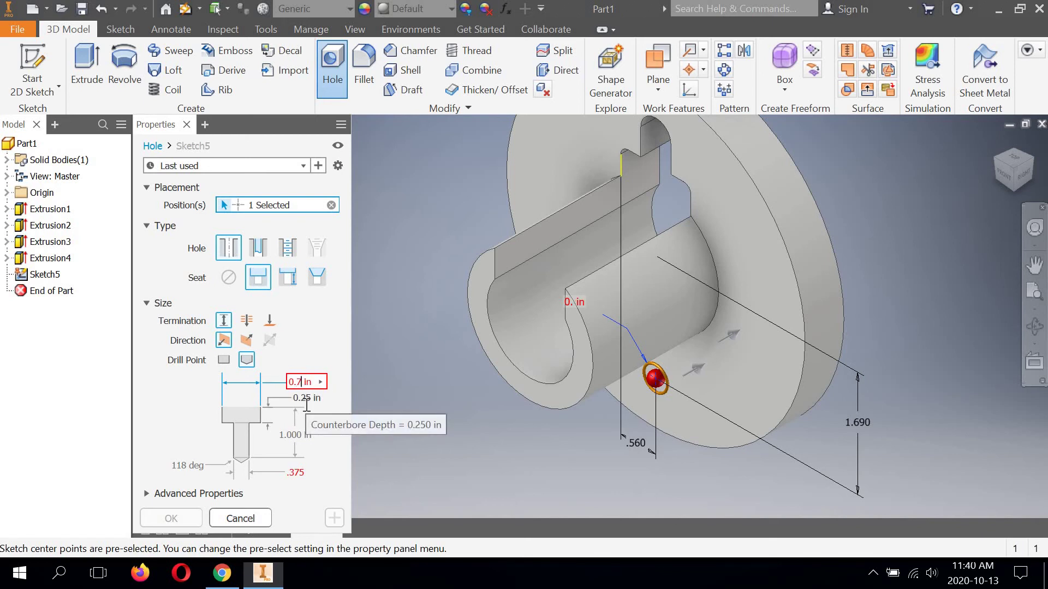
{"action": "type", "text": "50"}
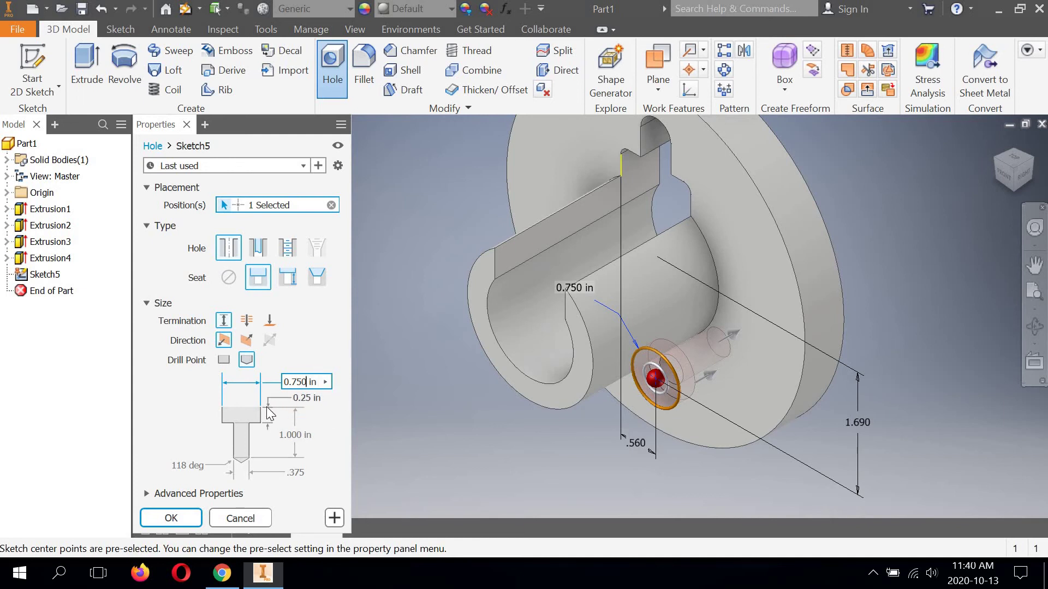
Set the counterbore depth to 0.300 in.
{"action": "left_click", "coordinate": [306, 398]}
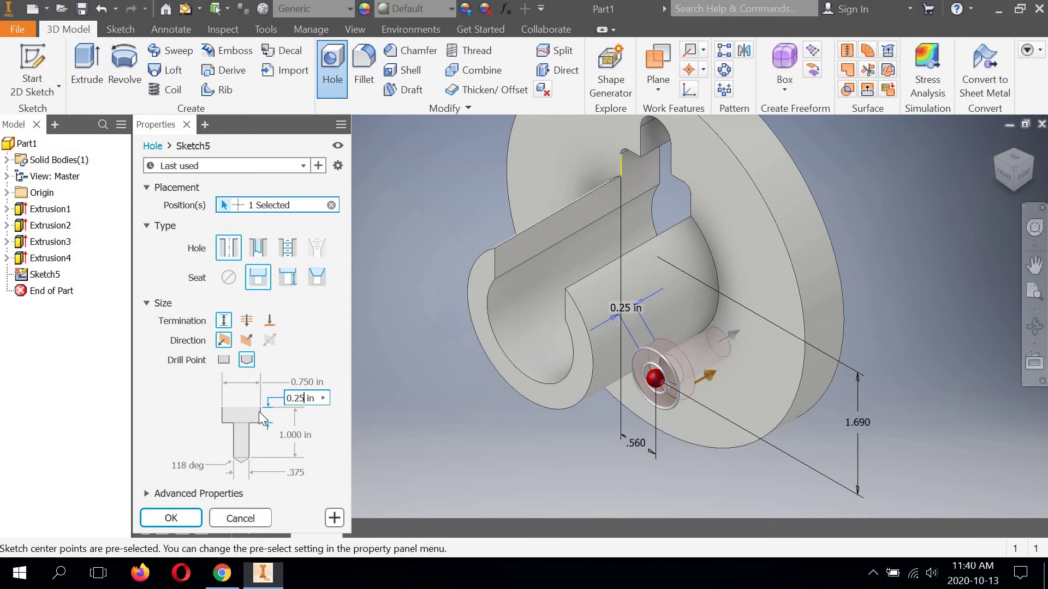
{"action": "key", "text": "BackSpace"}
{"action": "key", "text": "BackSpace"}
{"action": "type", "text": "300"}
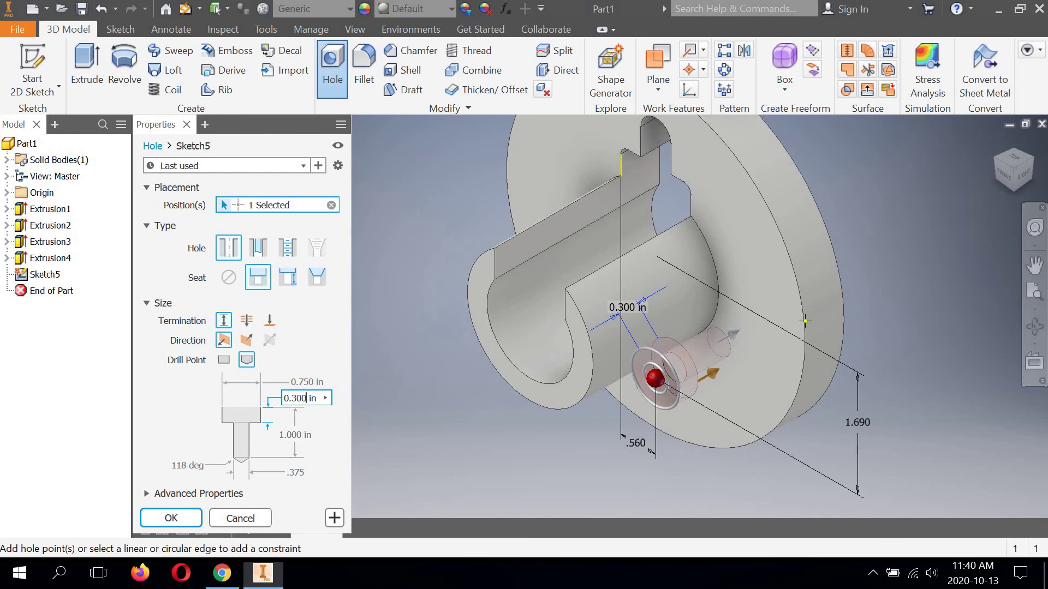
Set the counterbore hole's termination to Through All and create the hole.
{"action": "left_click", "coordinate": [247, 321]}
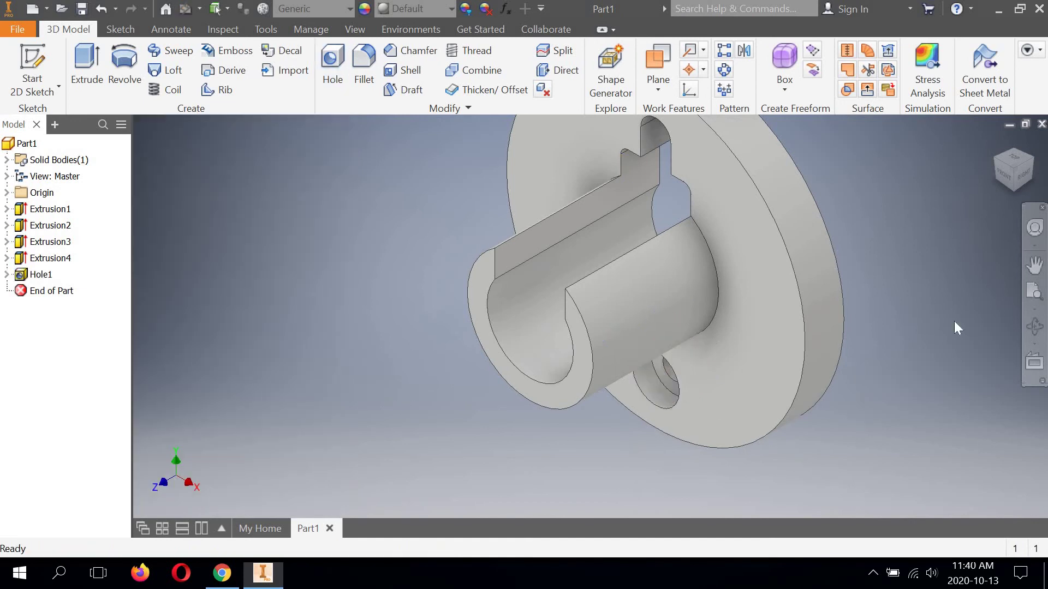
Examine the counterbored flange hole from several angles, then return to the home view.
{"action": "left_click", "coordinate": [1034, 326]}
{"action": "left_click_drag", "start_coordinate": [671, 300], "coordinate": [528, 466]}
{"action": "scroll", "coordinate": [580, 424], "scroll_direction": "up", "scroll_amount": 5}
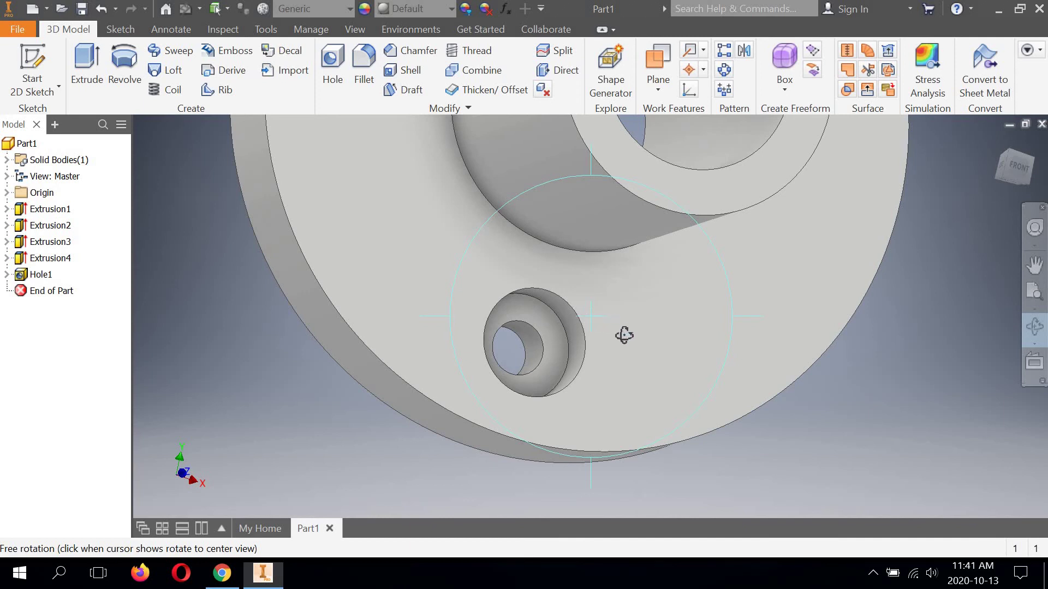
{"action": "left_click", "coordinate": [598, 339]}
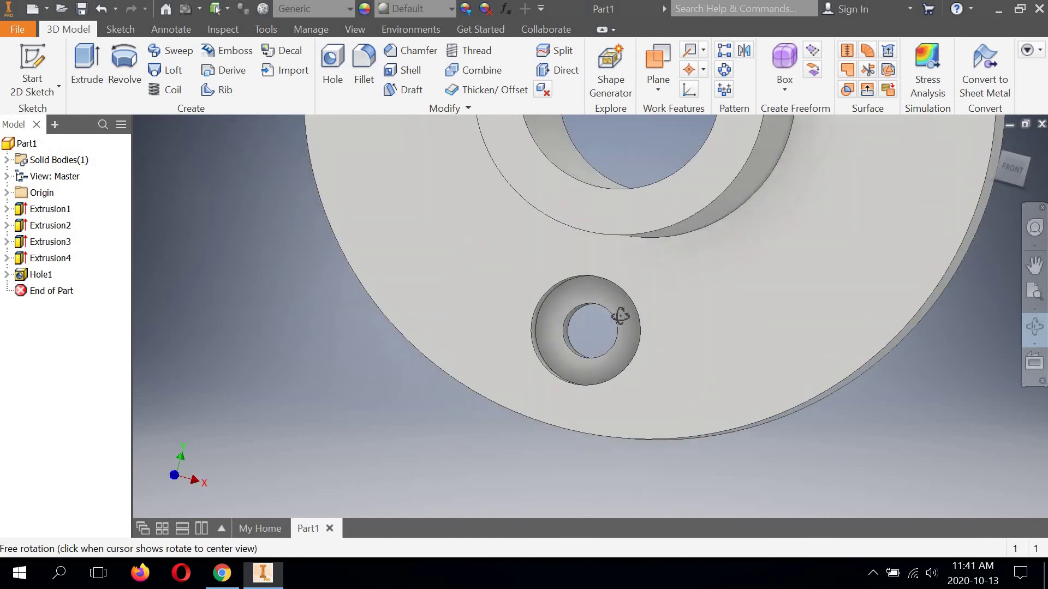
{"action": "mouse_move", "coordinate": [578, 314]}
{"action": "left_mouse_down"}
{"action": "mouse_move", "coordinate": [549, 311]}
{"action": "mouse_move", "coordinate": [569, 322]}
{"action": "left_mouse_up"}
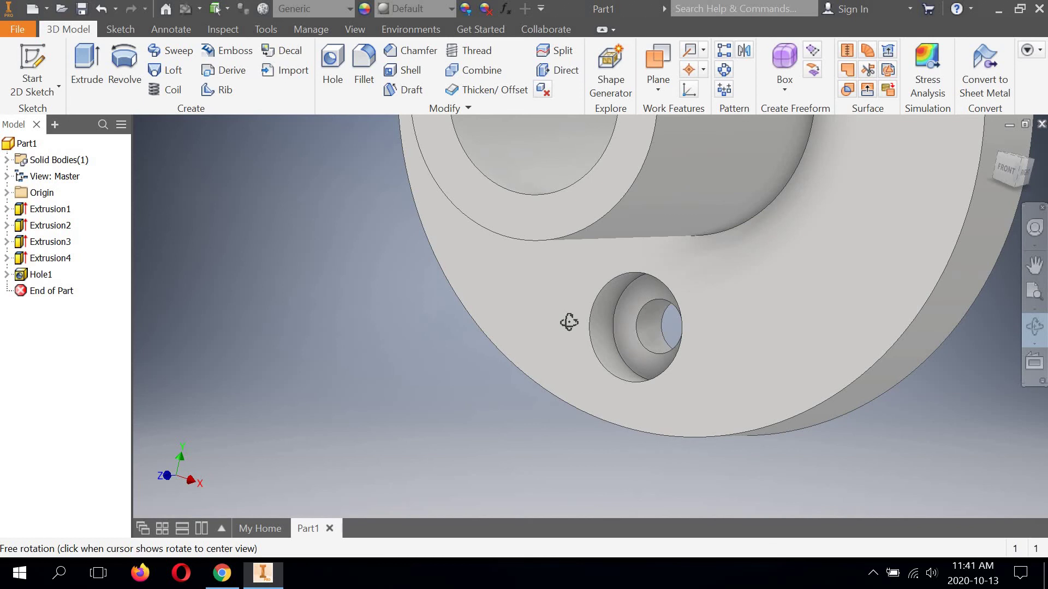
{"action": "left_click_drag", "start_coordinate": [563, 330], "coordinate": [599, 339]}
{"action": "key", "text": "Home"}
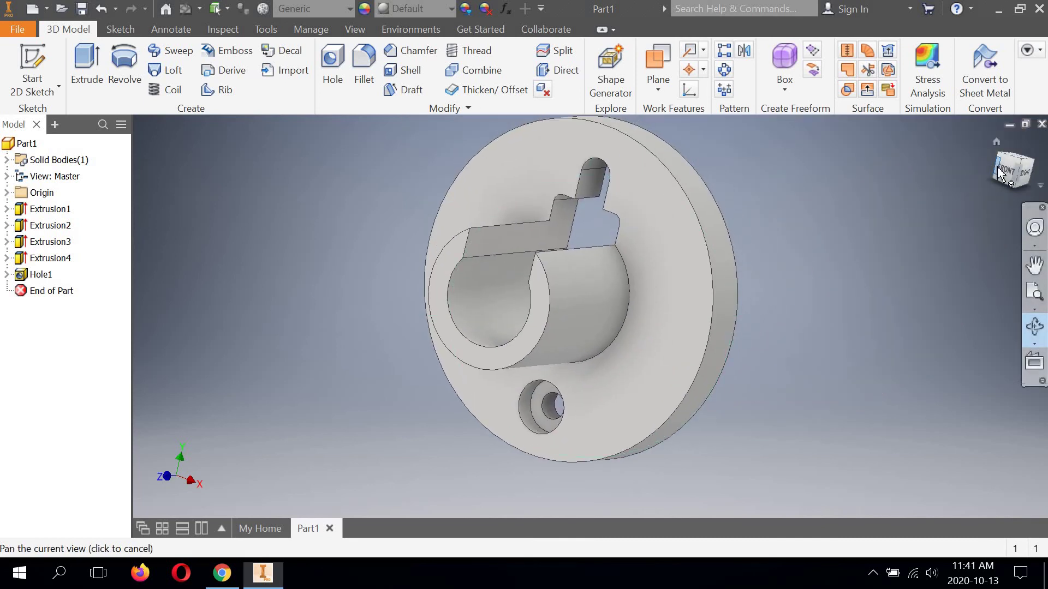
{"action": "mouse_move", "coordinate": [753, 314]}
{"action": "middle_mouse_down", "text": "shift"}
{"action": "mouse_move", "coordinate": [711, 365]}
{"action": "mouse_move", "coordinate": [743, 310]}
{"action": "middle_mouse_up", "text": "shift"}
{"action": "right_click", "coordinate": [861, 227]}
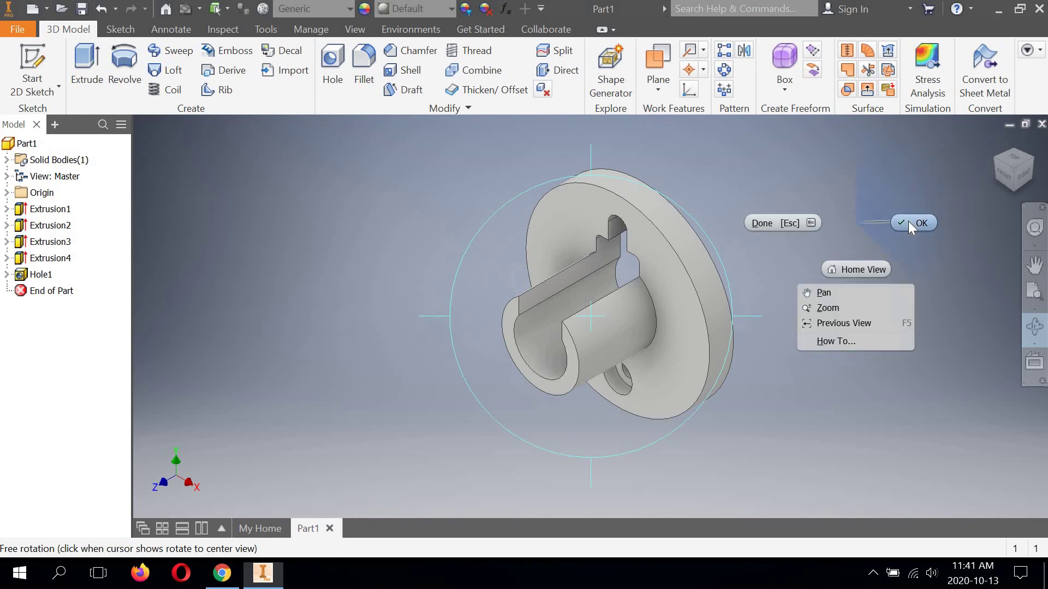
{"action": "left_click", "coordinate": [908, 221]}
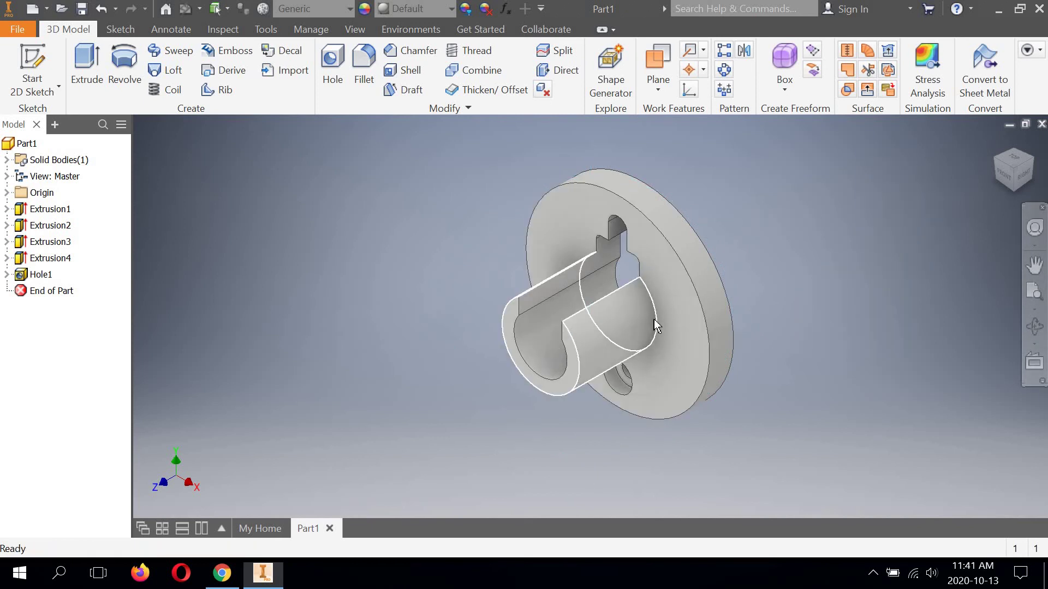
Start a circular pattern of the counterbored hole around the flange's central axis.
{"action": "mouse_move", "coordinate": [679, 345]}
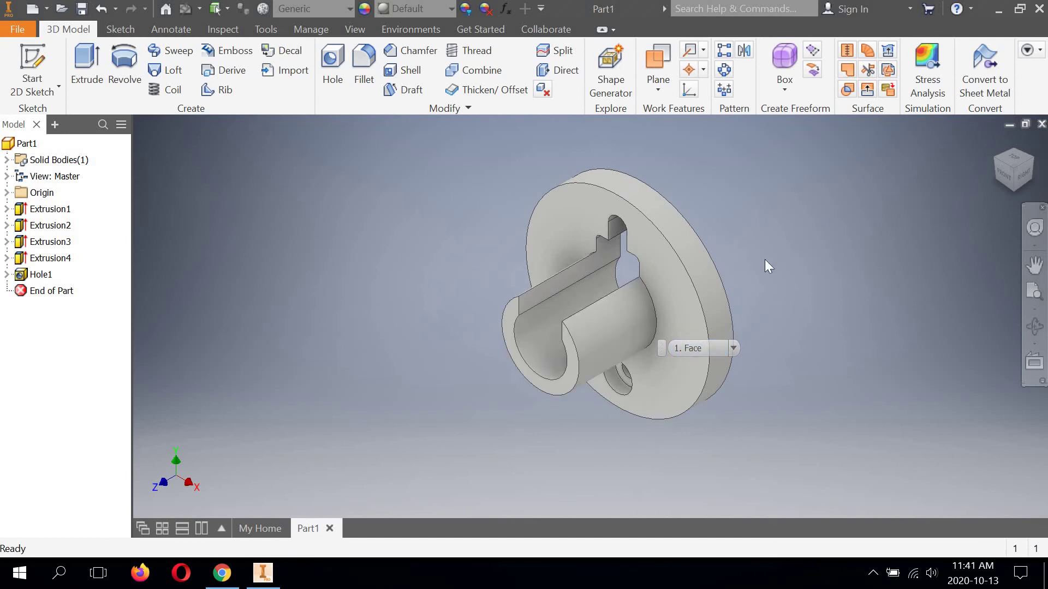
{"action": "middle_click_drag", "start_coordinate": [732, 257], "coordinate": [694, 264]}
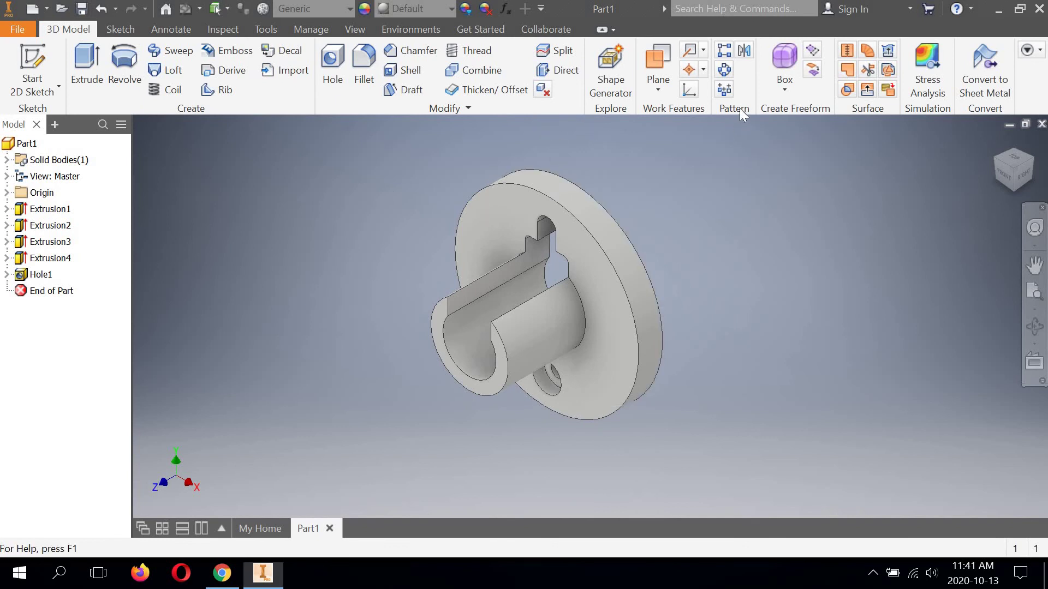
{"action": "left_click", "coordinate": [724, 69]}
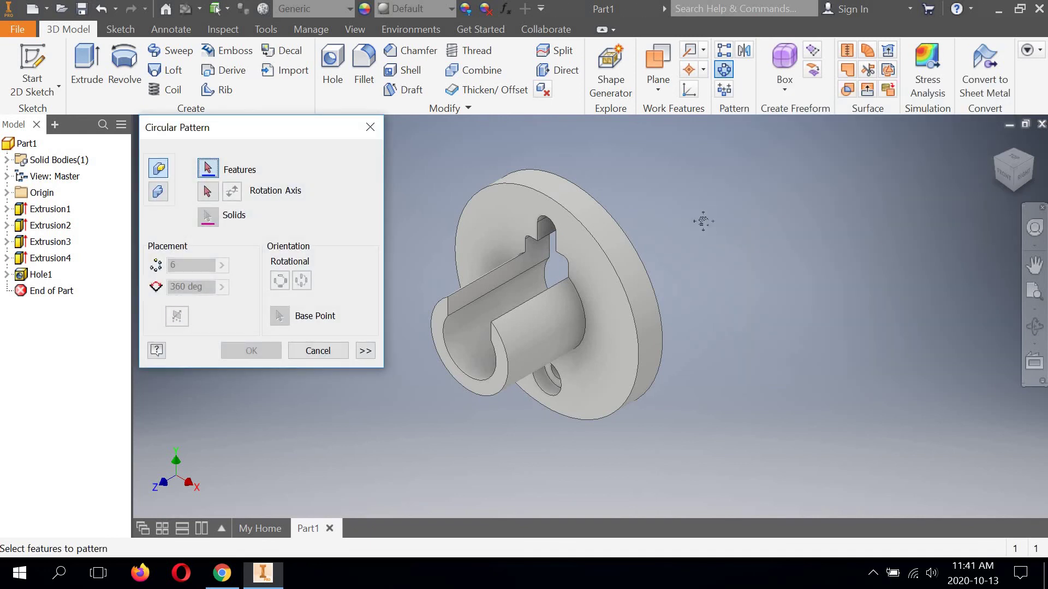
{"action": "middle_click_drag", "start_coordinate": [703, 221], "coordinate": [731, 220]}
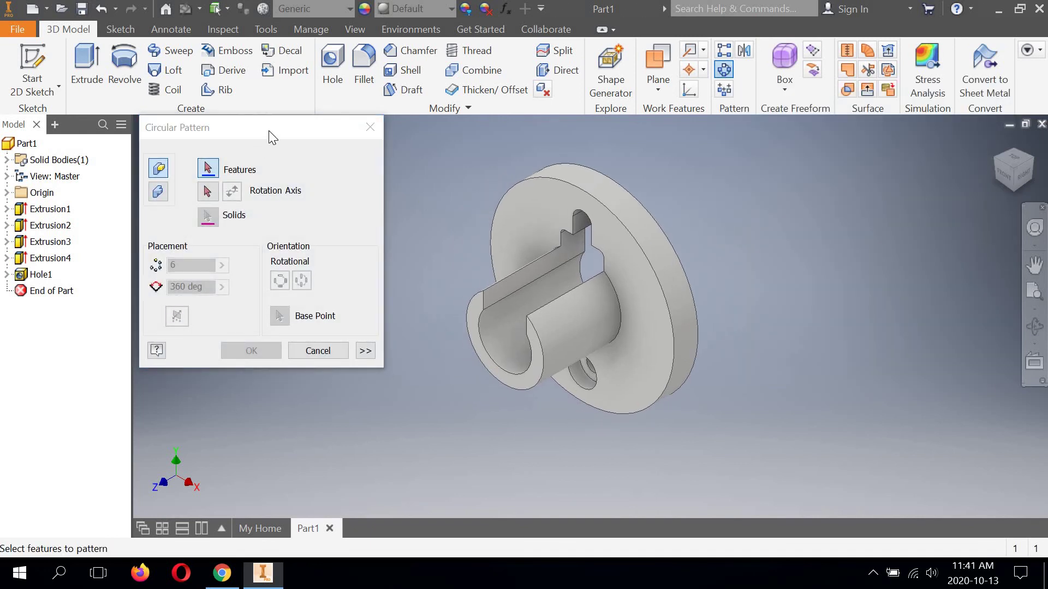
{"action": "left_click_drag", "start_coordinate": [269, 130], "coordinate": [312, 170]}
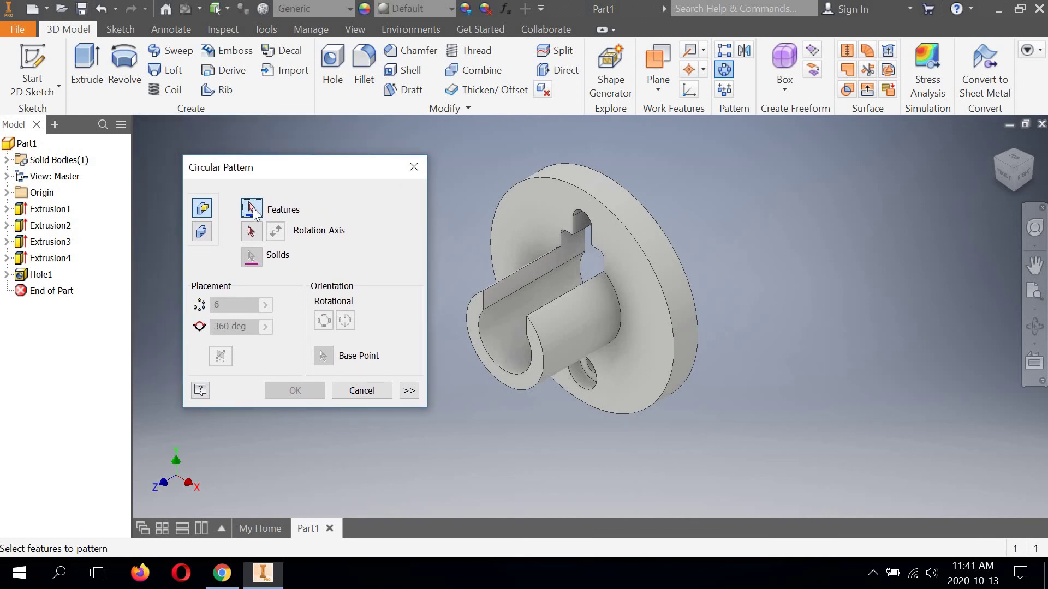
{"action": "left_click", "coordinate": [37, 275]}
{"action": "left_click", "coordinate": [37, 275]}
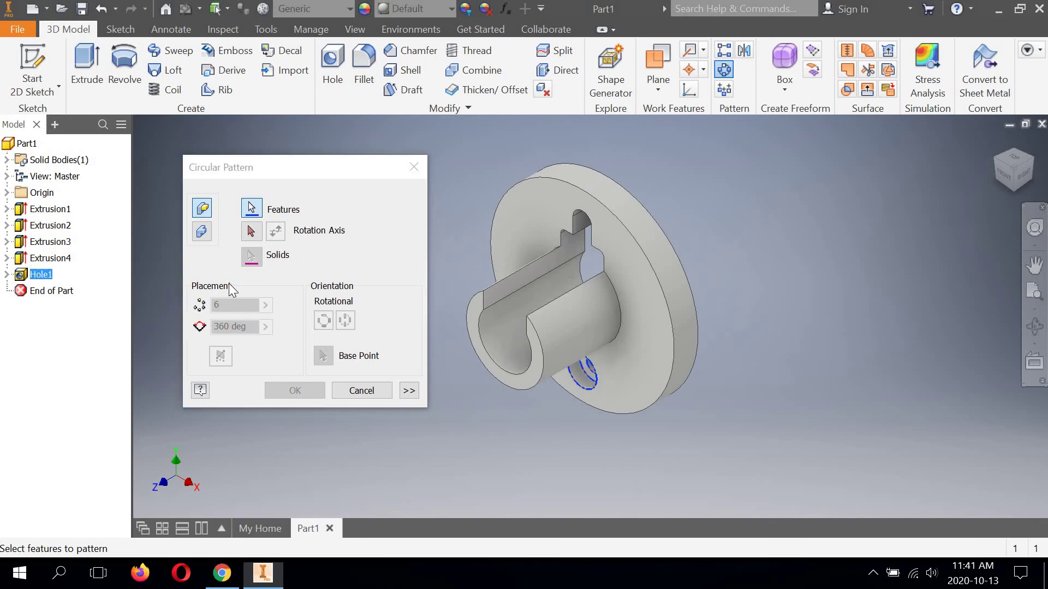
{"action": "left_click", "coordinate": [253, 229]}
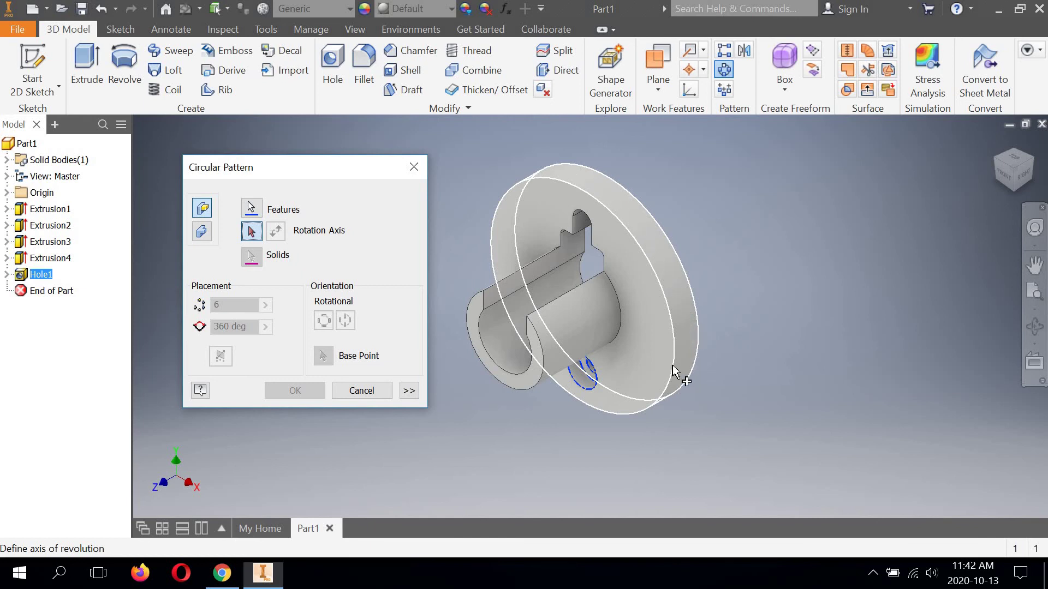
{"action": "left_click", "coordinate": [646, 234]}
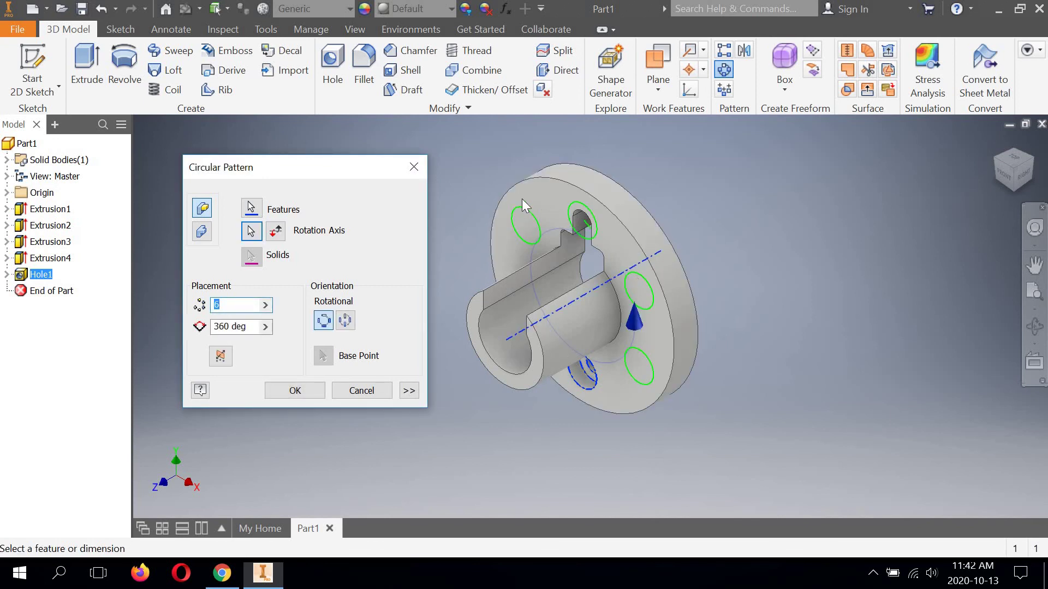
Set the circular pattern to 3 occurrences over 180 deg.
{"action": "key", "text": "BackSpace"}
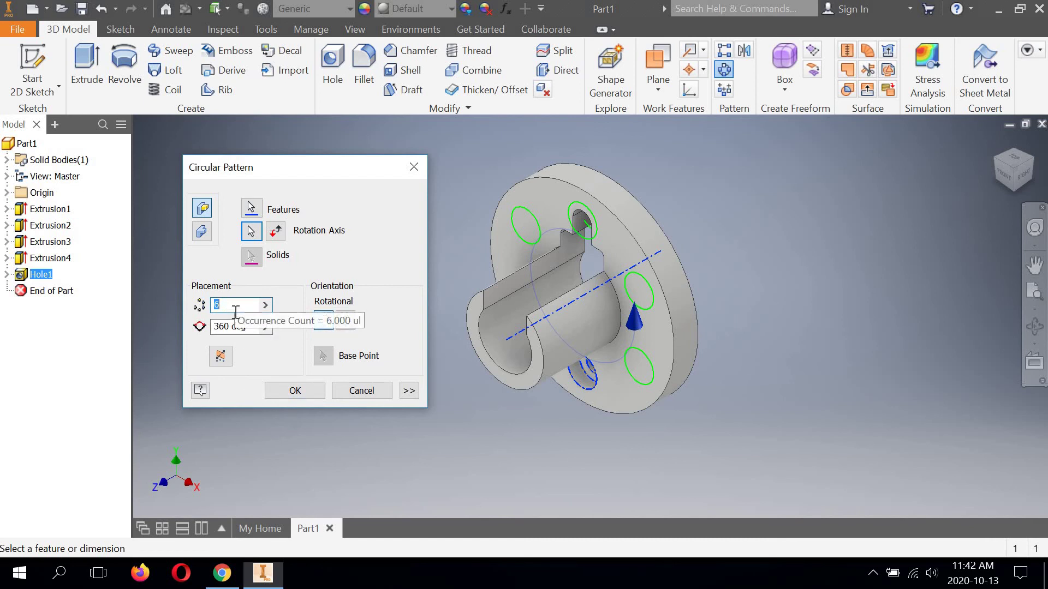
{"action": "type", "text": "3"}
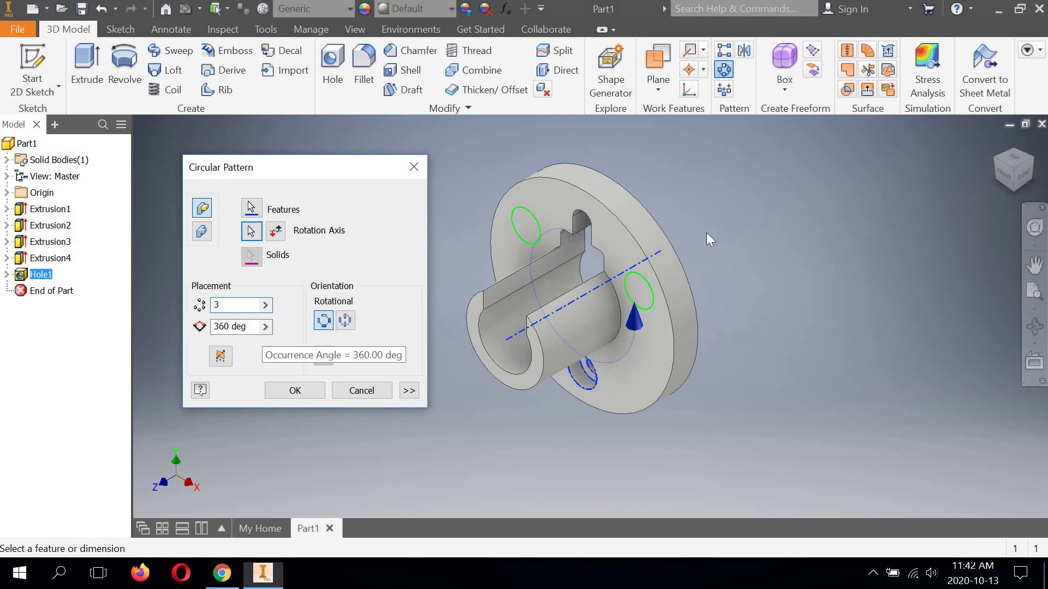
{"action": "left_click", "coordinate": [229, 328]}
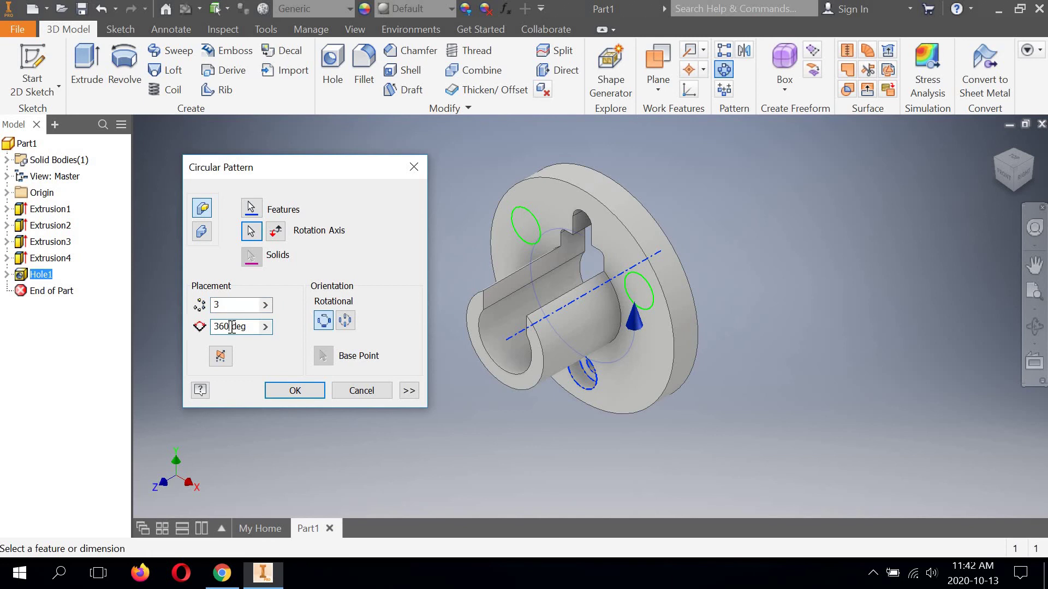
{"action": "double_click", "coordinate": [211, 326]}
{"action": "type", "text": "180"}
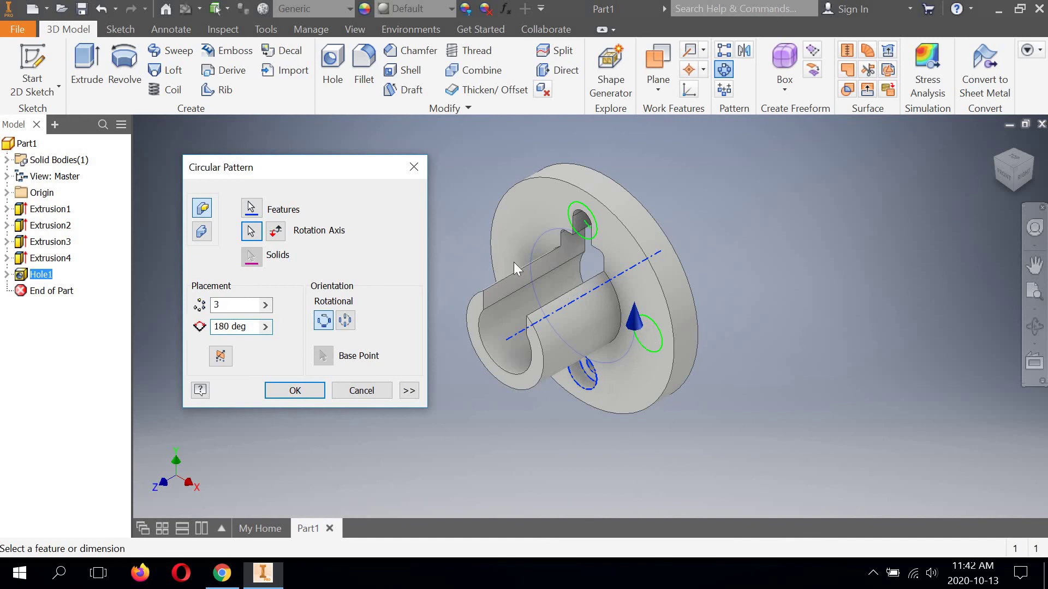
Distribute the pattern to both sides of the original hole, check it against the centering bushing drawing in the browser, and create it.
{"action": "left_click_drag", "start_coordinate": [997, 177], "coordinate": [987, 176]}
{"action": "left_click", "coordinate": [986, 175]}
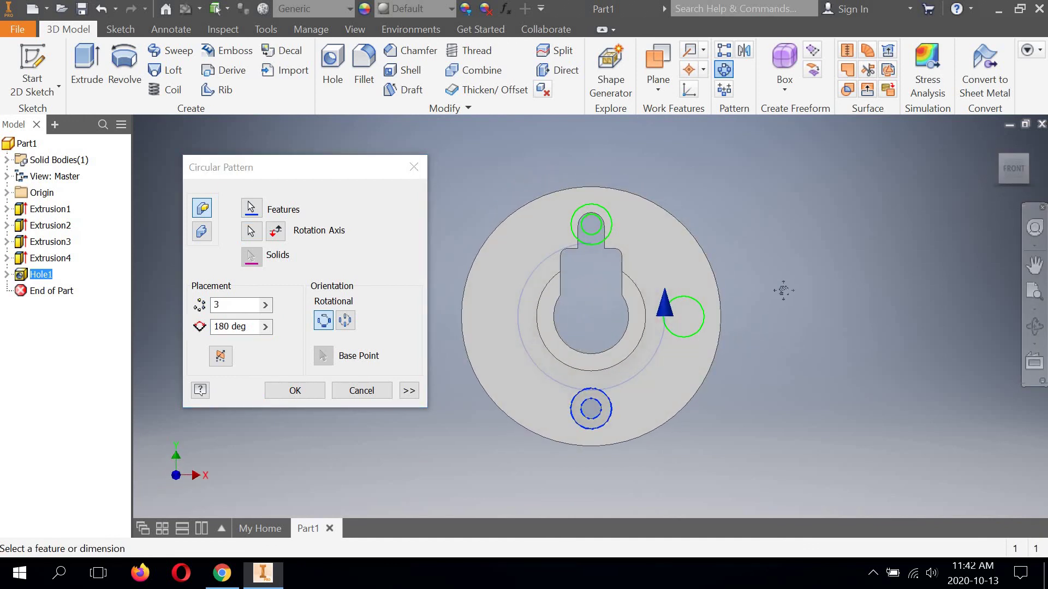
{"action": "scroll", "coordinate": [646, 250], "scroll_direction": "up", "scroll_amount": 3}
{"action": "scroll", "coordinate": [654, 270], "scroll_direction": "down", "scroll_amount": 3}
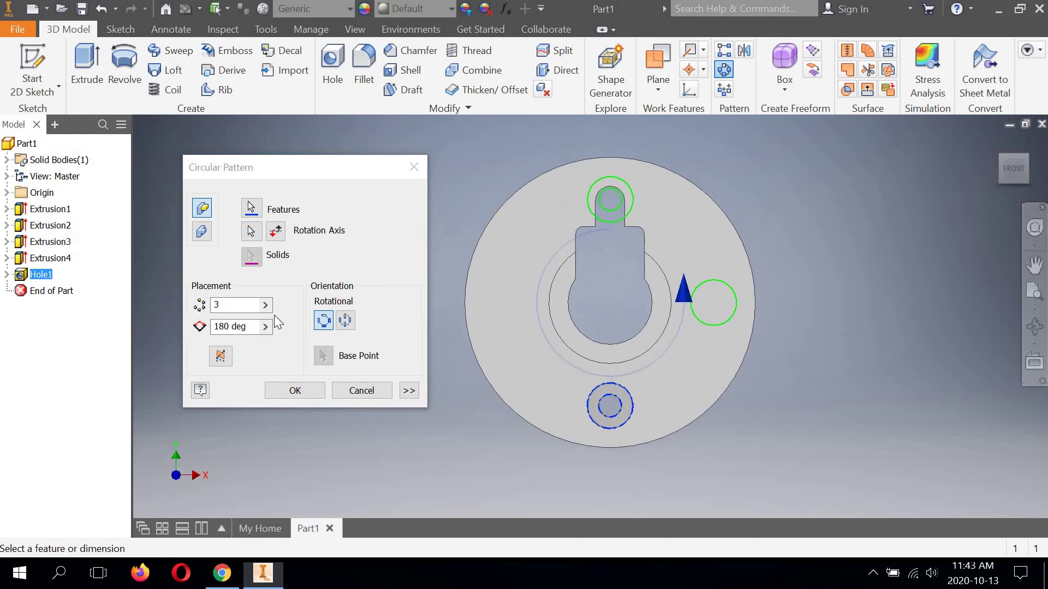
{"action": "left_click", "coordinate": [220, 360]}
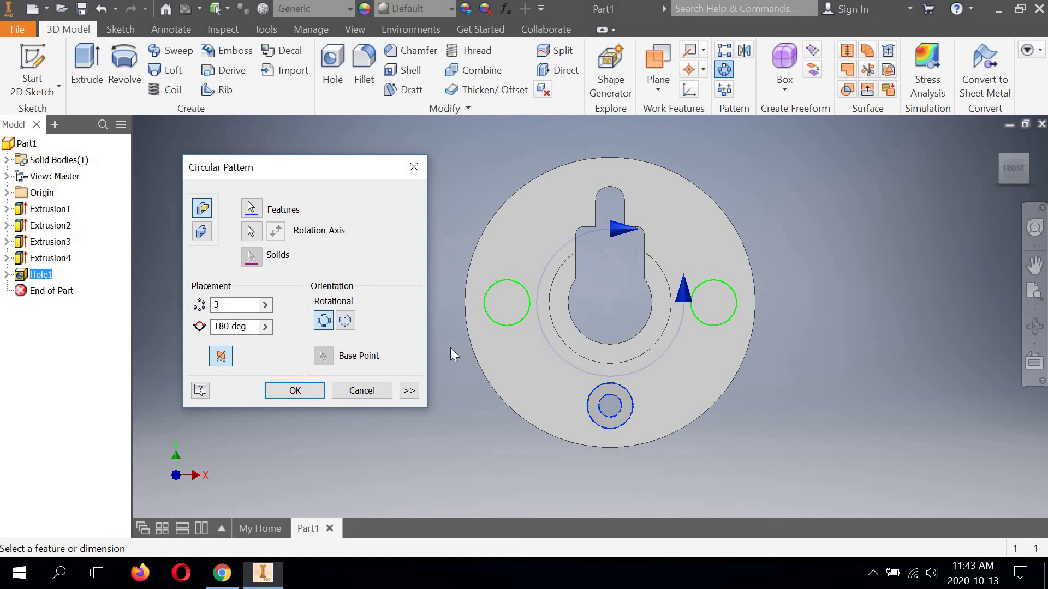
{"action": "left_click", "coordinate": [222, 573]}
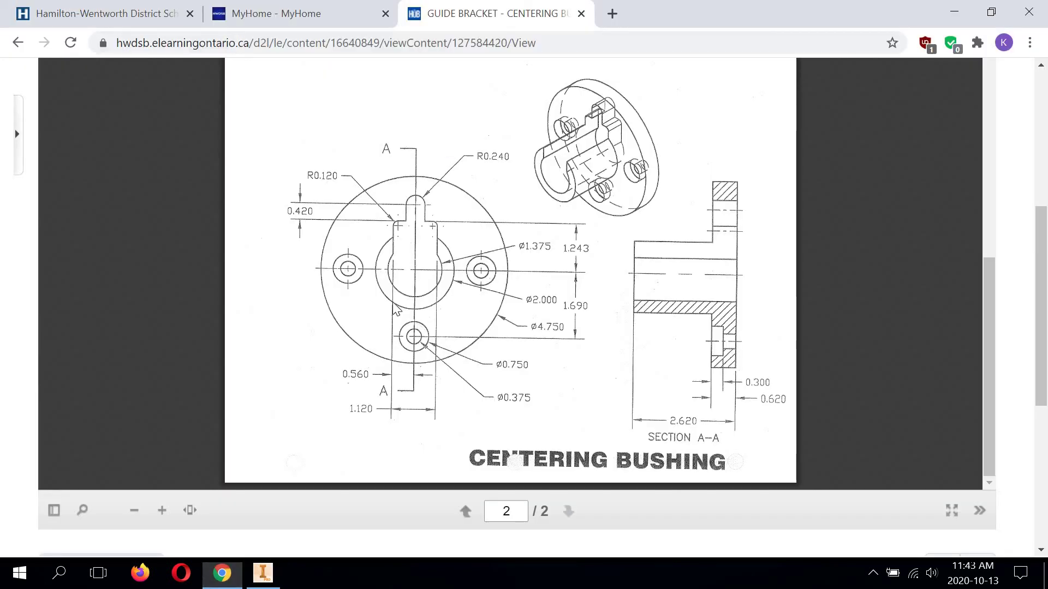
{"action": "left_click", "coordinate": [262, 573]}
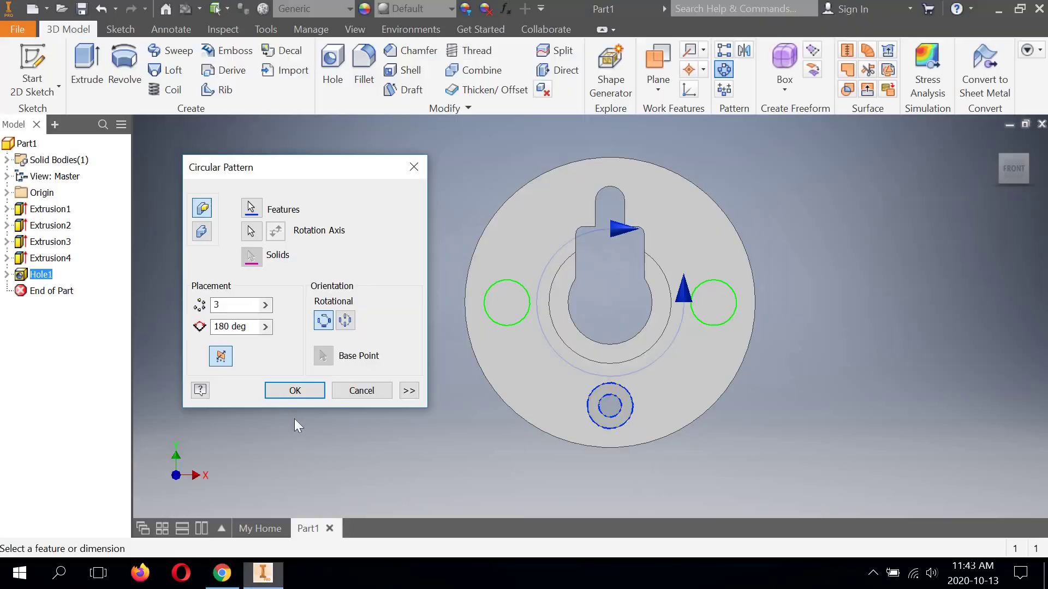
{"action": "left_click", "coordinate": [290, 391]}
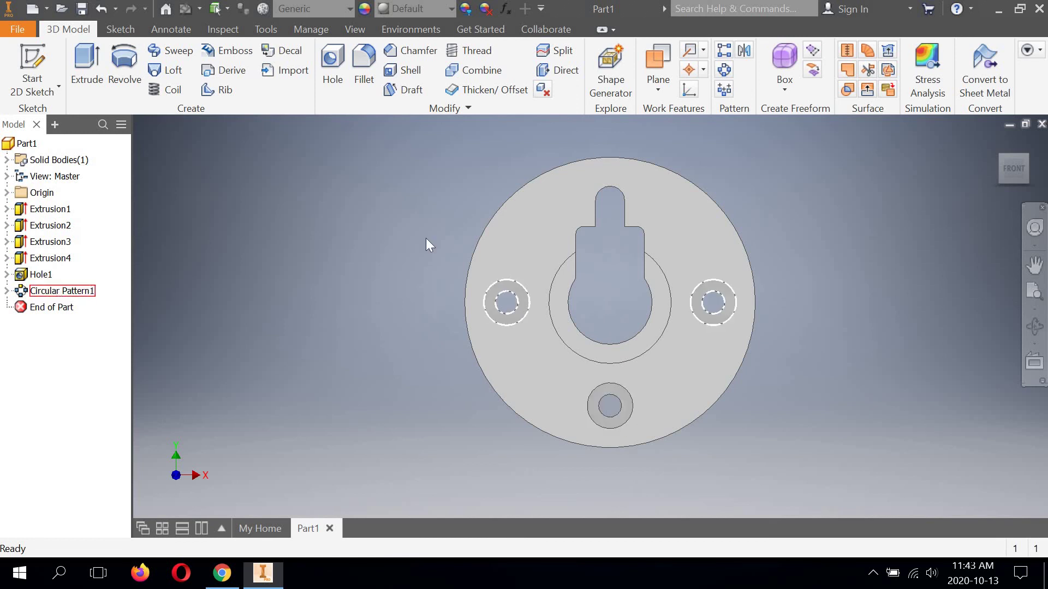
Examine the patterned flange holes and the finished bushing by orbiting it, then restore the isometric home view.
{"action": "left_click", "coordinate": [1034, 266]}
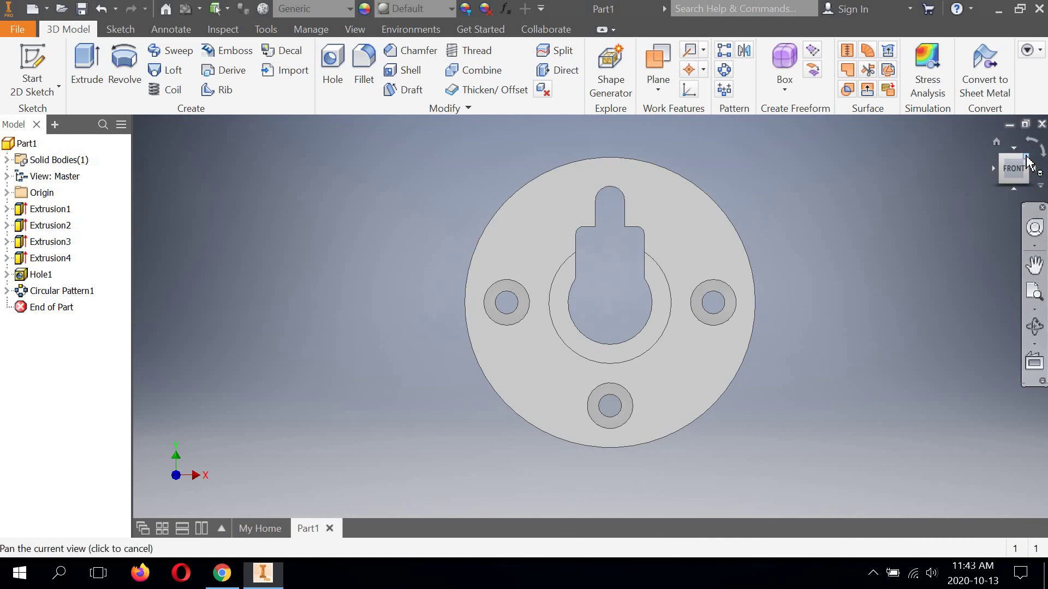
{"action": "key", "text": "F6"}
{"action": "left_click", "coordinate": [1034, 326]}
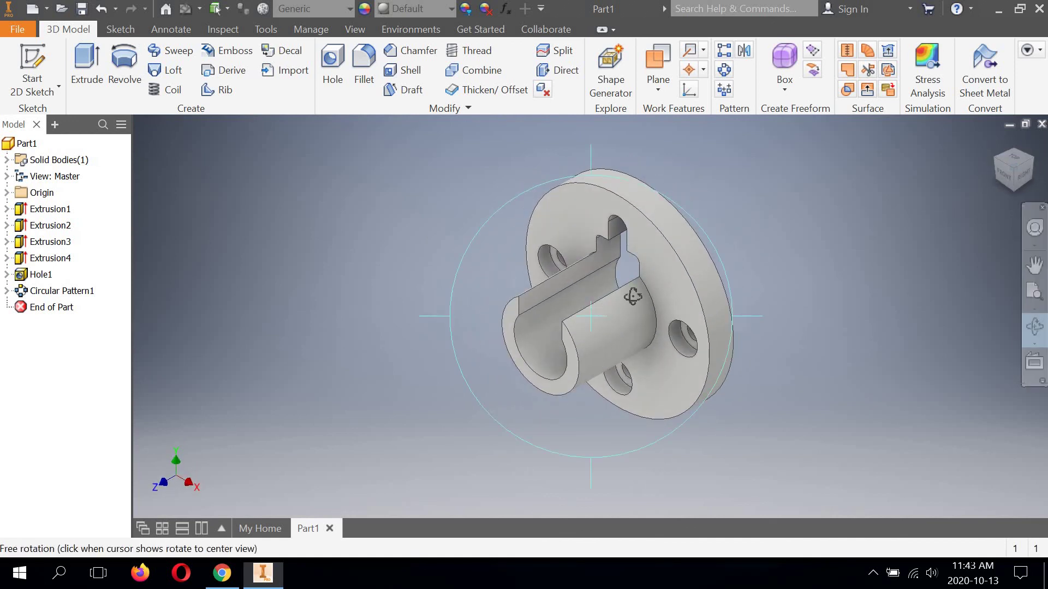
{"action": "left_click_drag", "start_coordinate": [665, 278], "coordinate": [592, 294]}
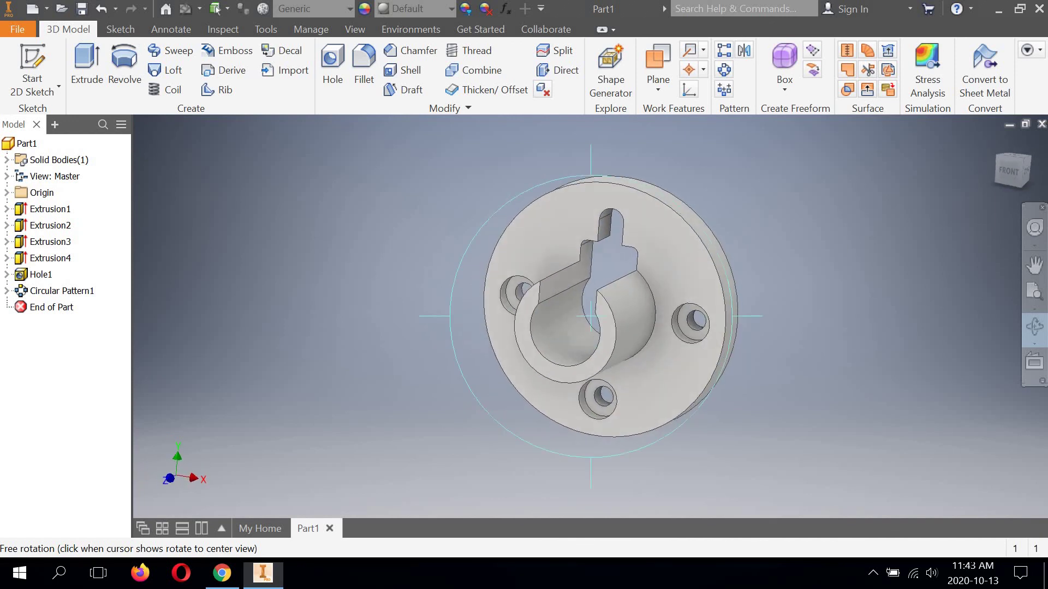
{"action": "left_click", "coordinate": [1017, 166]}
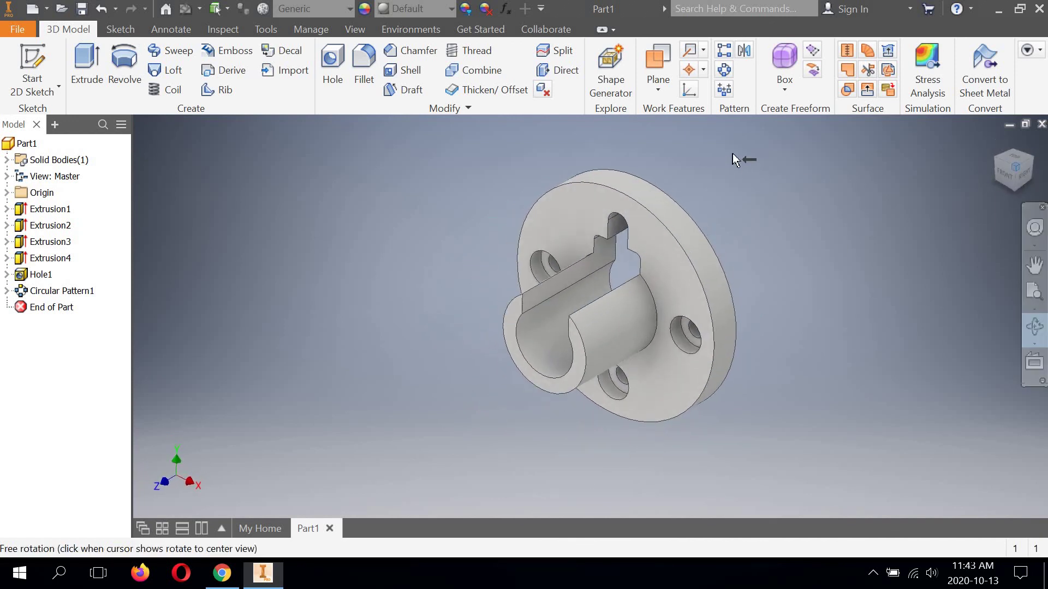
{"action": "right_click", "coordinate": [777, 157]}
{"action": "left_click", "coordinate": [779, 150]}
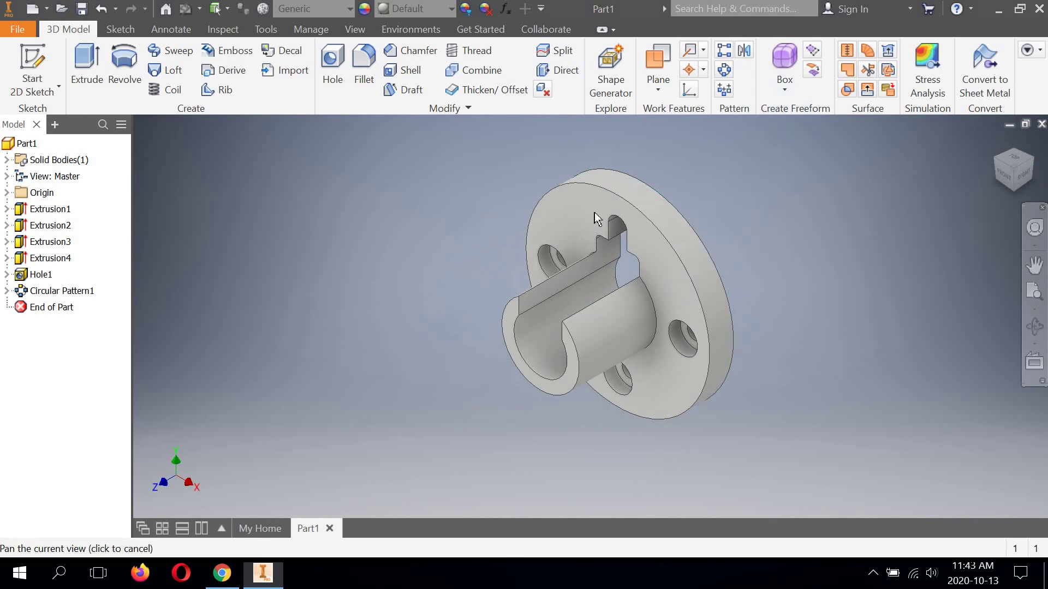
{"action": "key", "text": "Escape"}
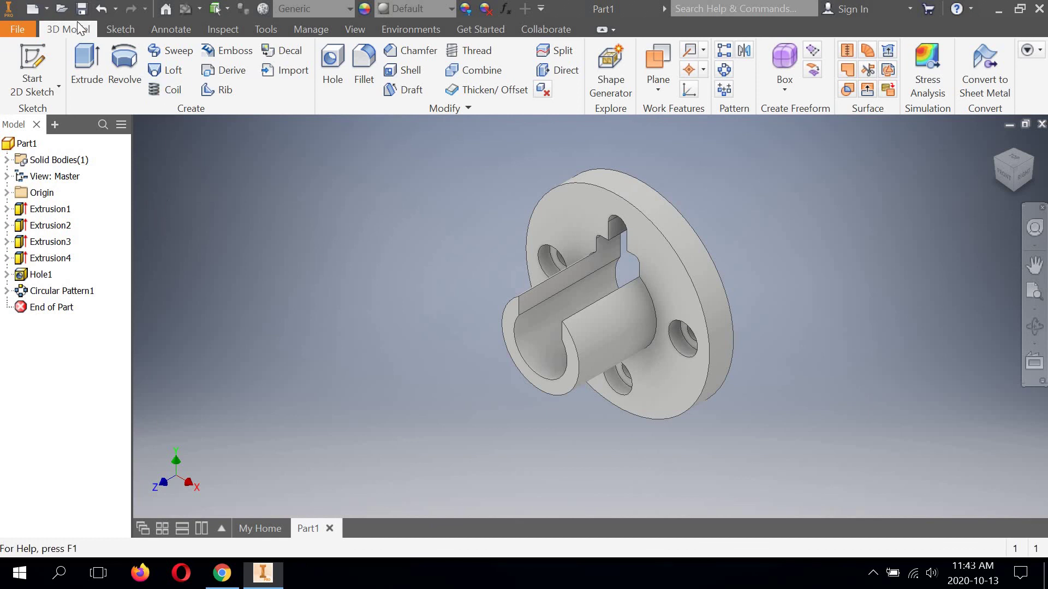
Start saving a copy of the part under a new name and choose the Desktop as its destination folder.
{"action": "left_click", "coordinate": [16, 30]}
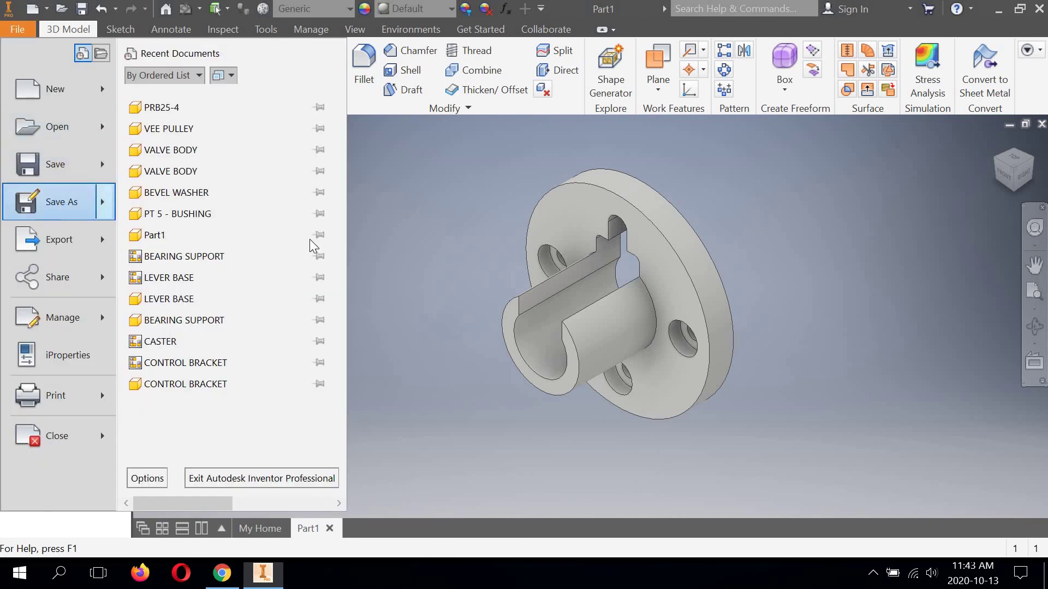
{"action": "left_click", "coordinate": [506, 308]}
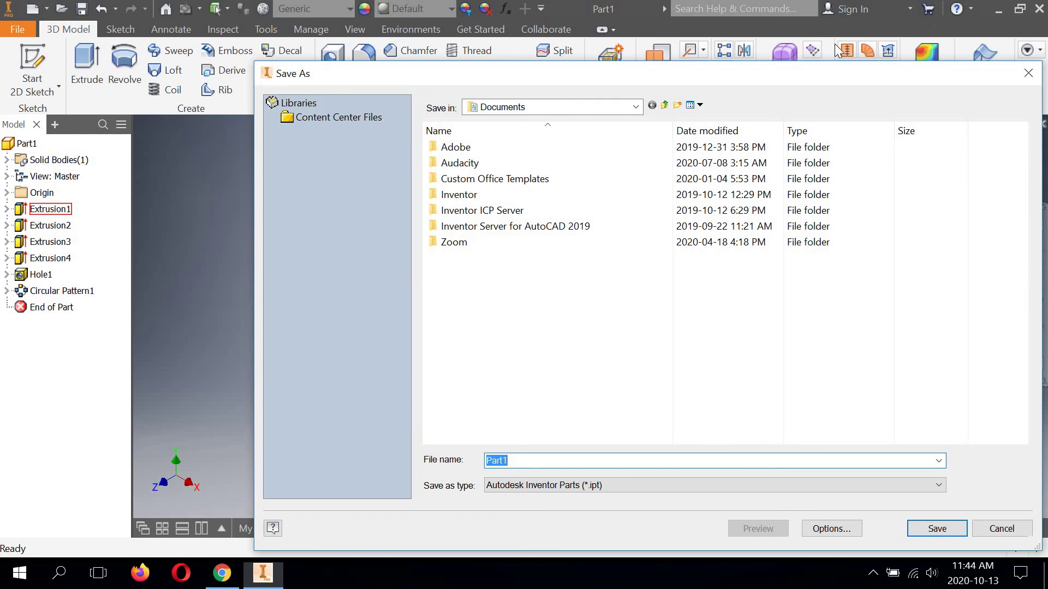
{"action": "left_click", "coordinate": [635, 107]}
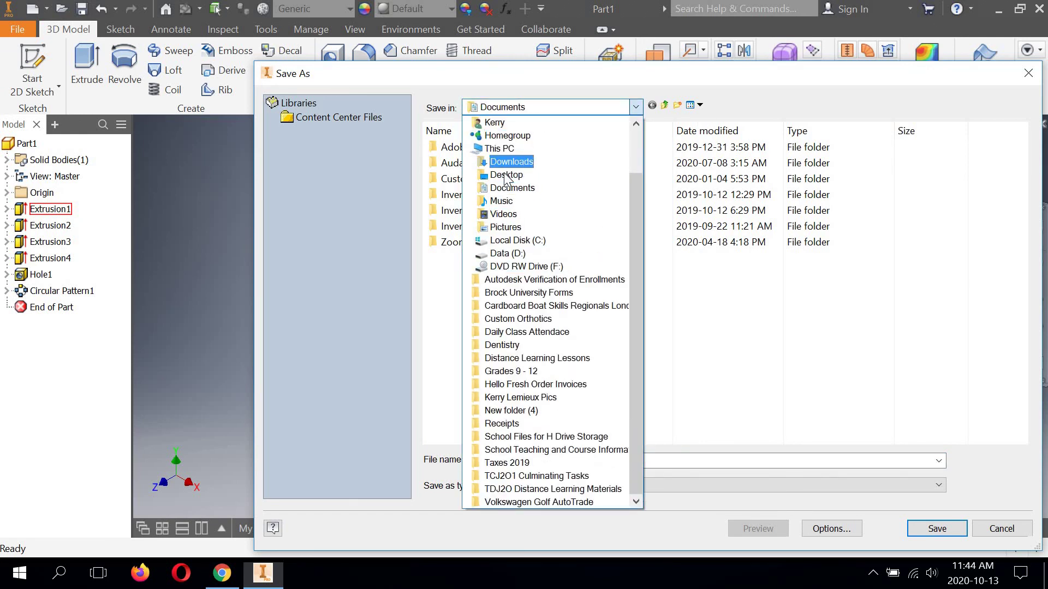
{"action": "left_click", "coordinate": [505, 174]}
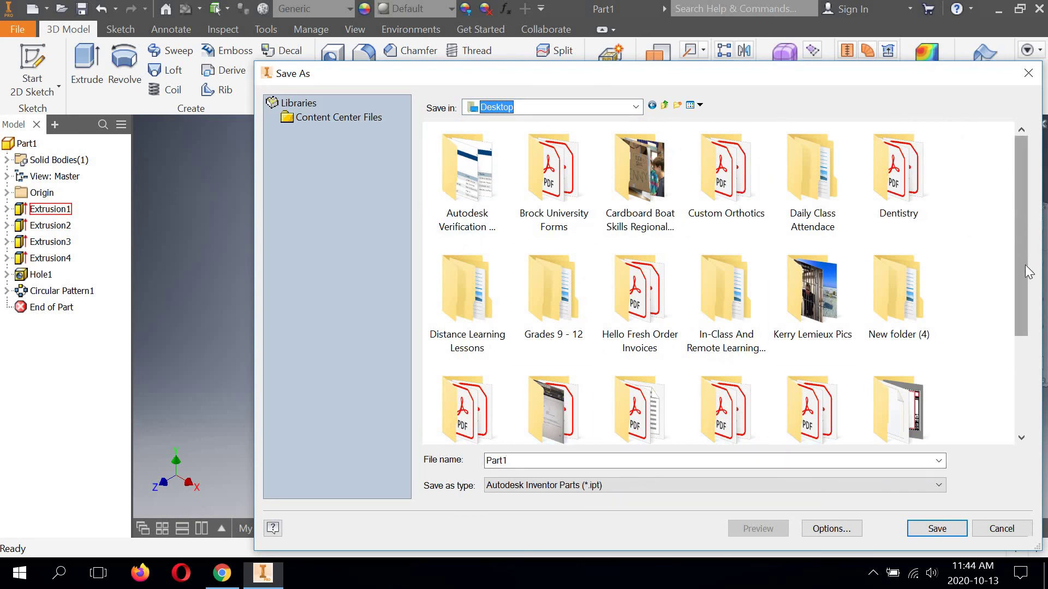
{"action": "left_click_drag", "start_coordinate": [1028, 271], "coordinate": [1029, 361]}
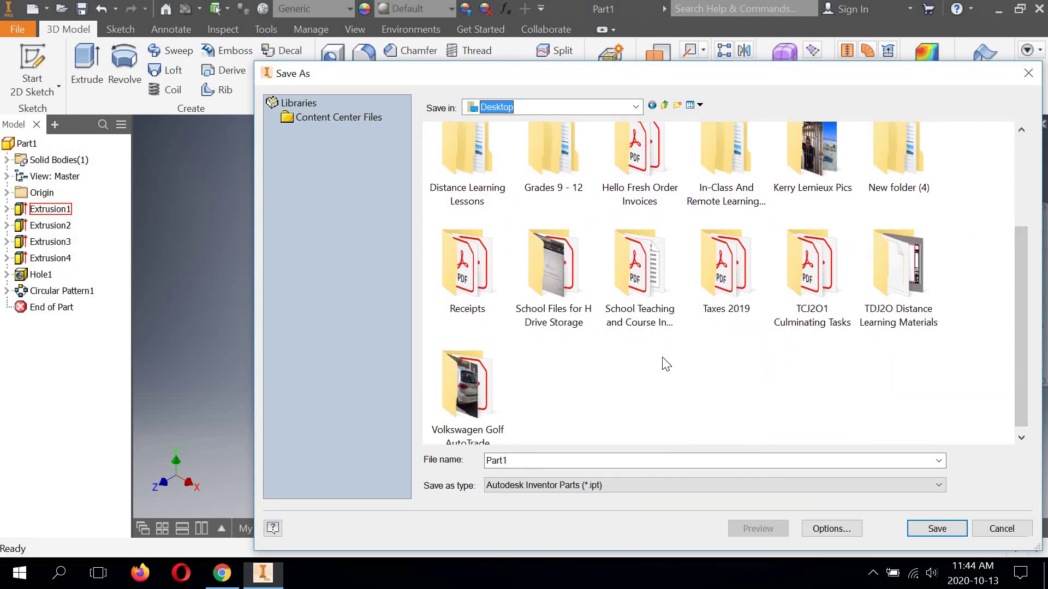
{"action": "scroll", "coordinate": [666, 364], "scroll_direction": "down", "scroll_amount": 1}
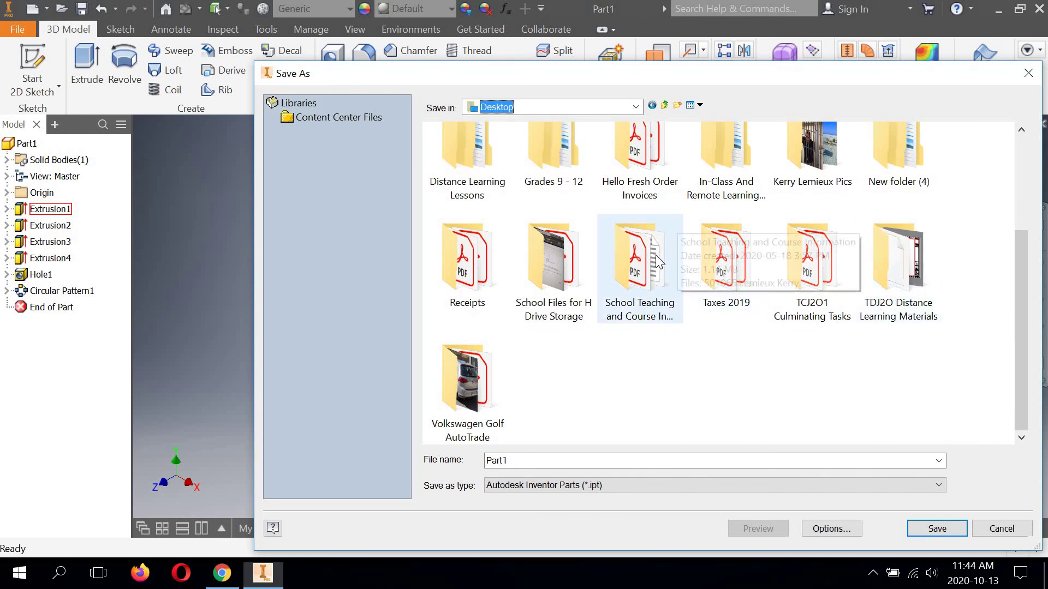
{"action": "scroll", "coordinate": [603, 377], "scroll_direction": "up", "scroll_amount": 2}
{"action": "scroll", "coordinate": [601, 371], "scroll_direction": "down", "scroll_amount": 2}
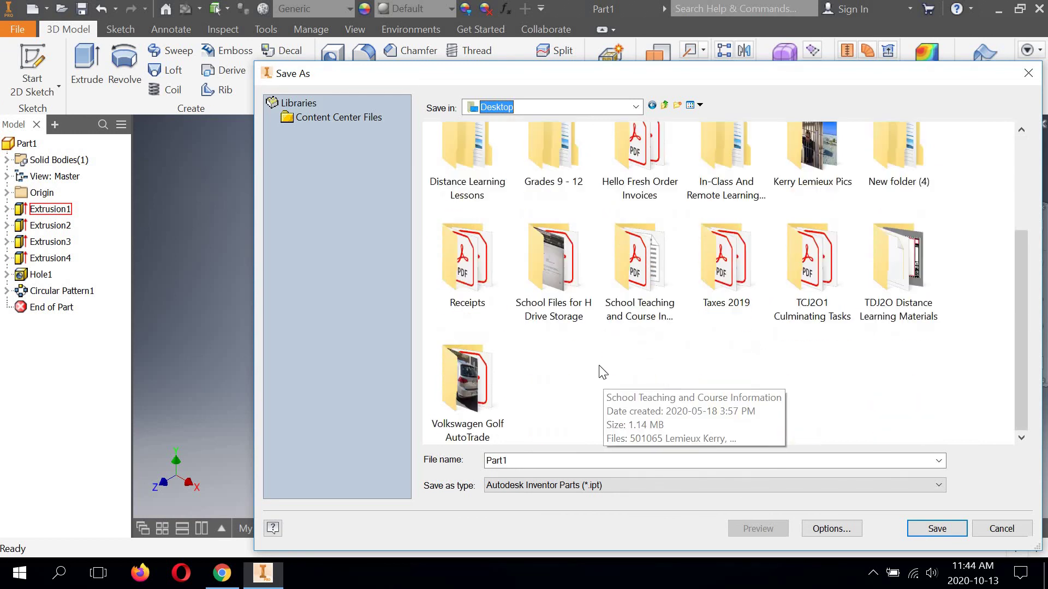
Name the part file CENTERING BUSHING and save it as an Inventor part (*.ipt) on the Desktop.
{"action": "left_click", "coordinate": [475, 461]}
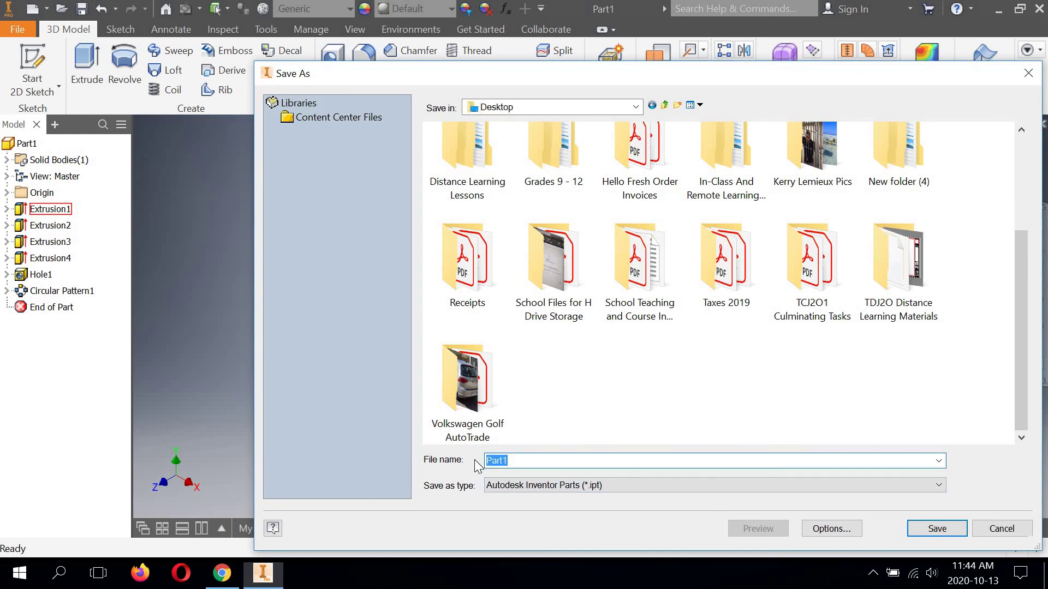
{"action": "type", "text": "CENTERING BUS"}
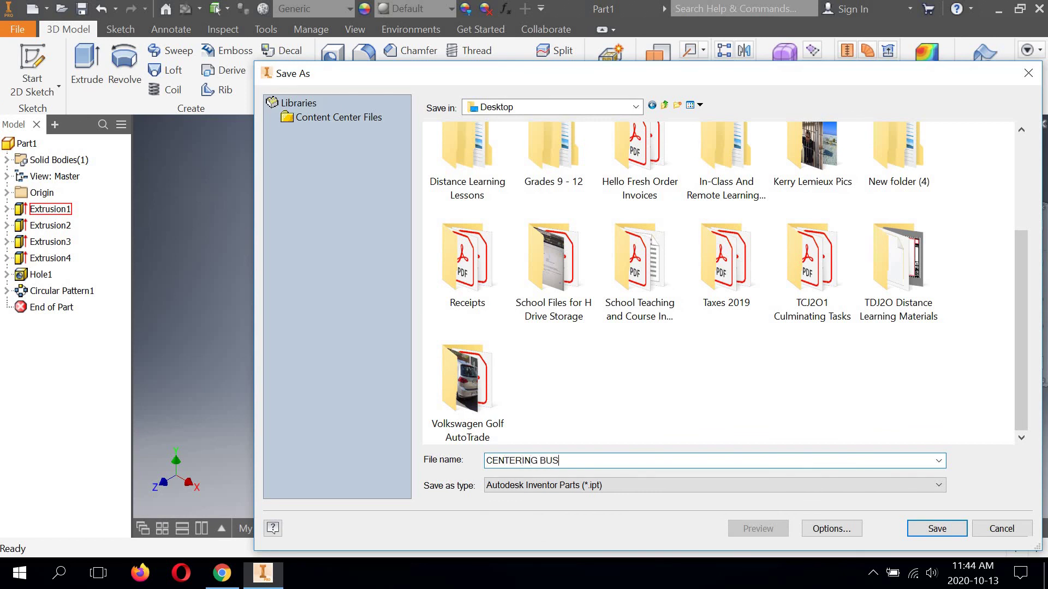
{"action": "key", "text": "BackSpace"}
{"action": "key", "text": "BackSpace"}
{"action": "type", "text": "G"}
{"action": "left_click", "coordinate": [937, 530]}
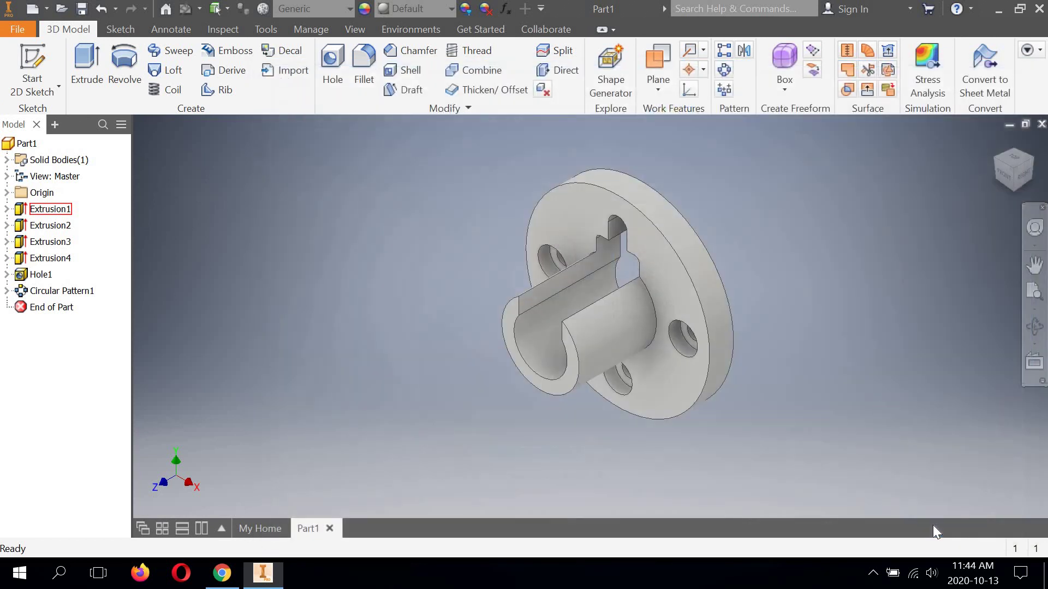